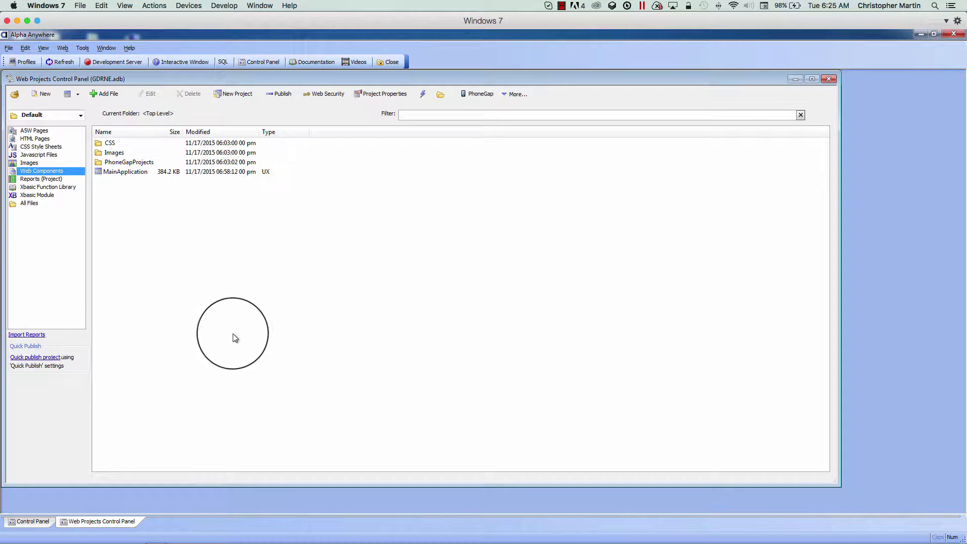
Open PhoneGap for the GDRNE web project.
left_click(478, 95)
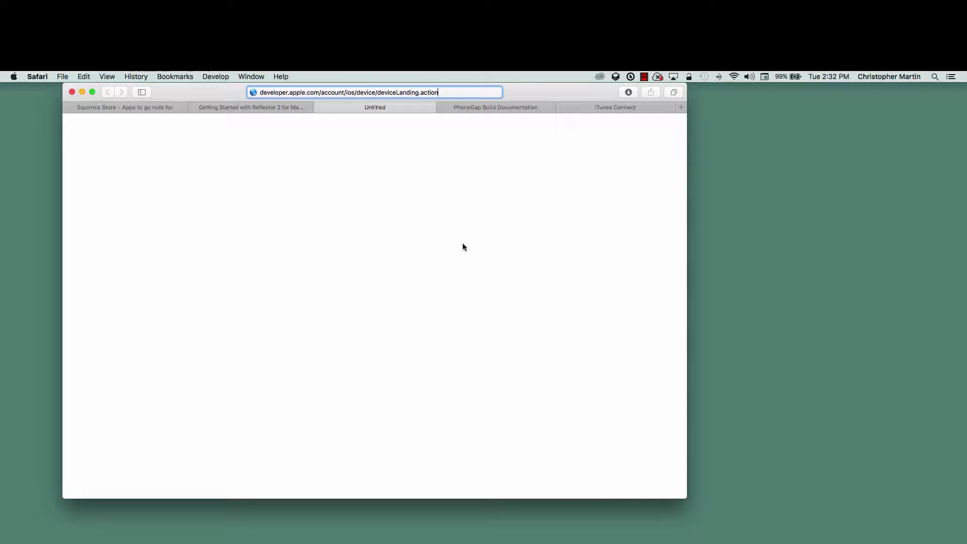
Switch to Safari, go to developer.apple.com and sign in to the Member Center with the saved Apple ID credentials.
type("develo")
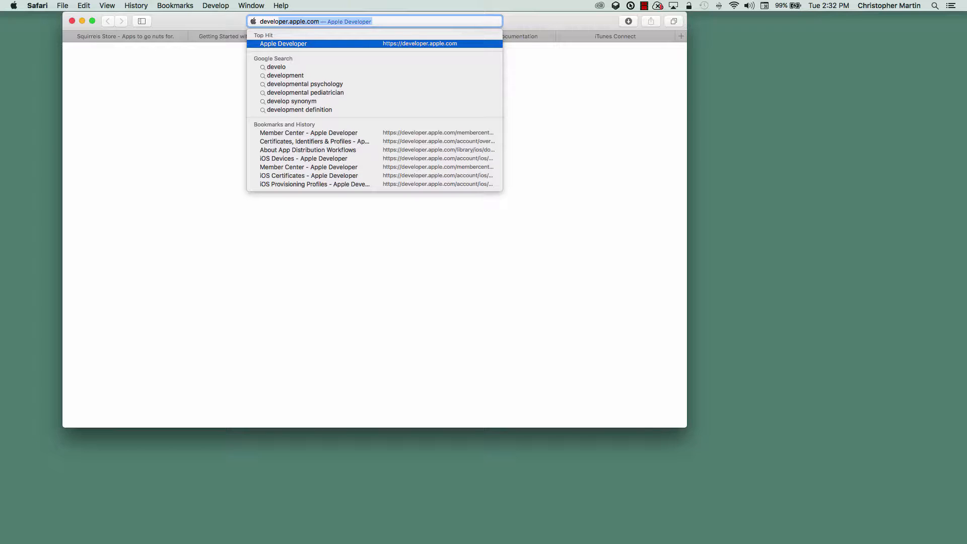
key("Return")
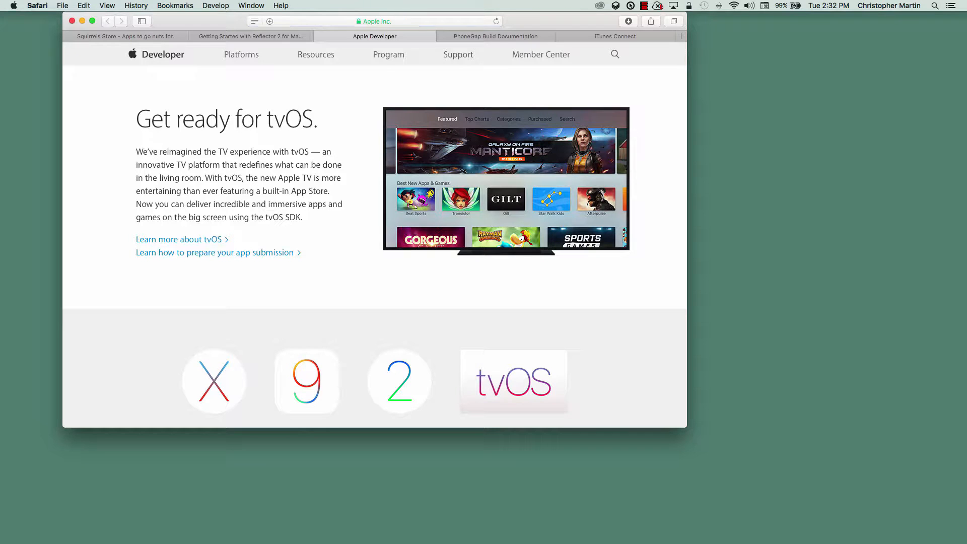
left_click(537, 56)
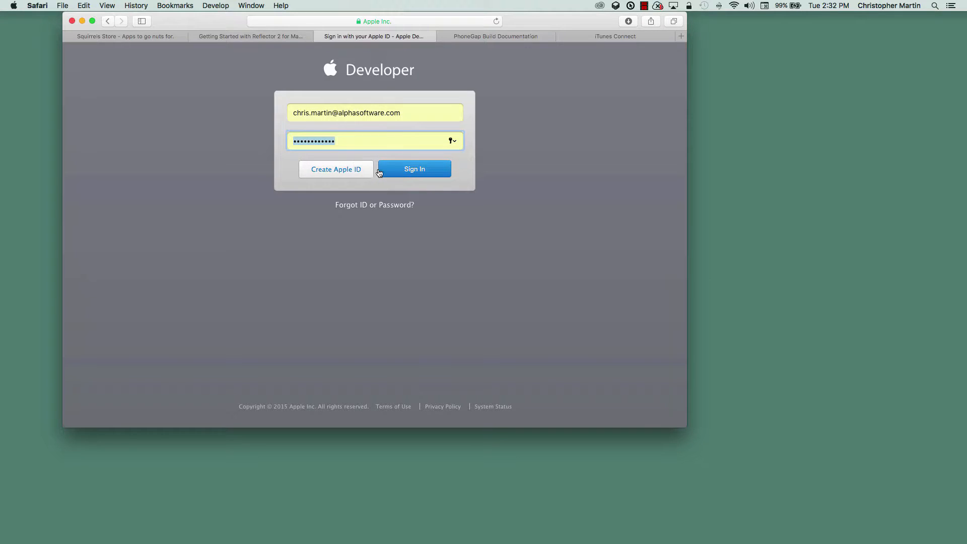
left_click(403, 170)
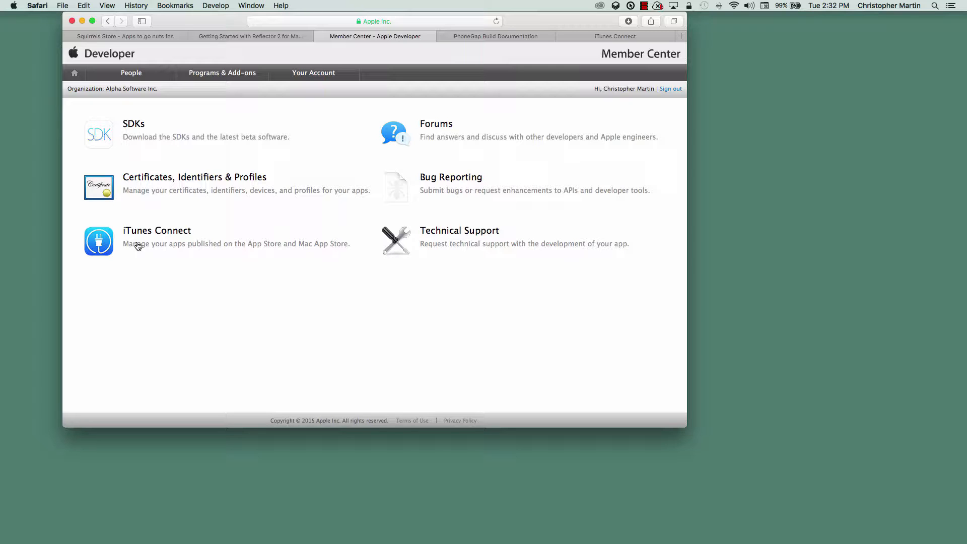
Try to create a new app under My Apps in iTunes Connect and follow the link to register a bundle ID.
left_click(158, 243)
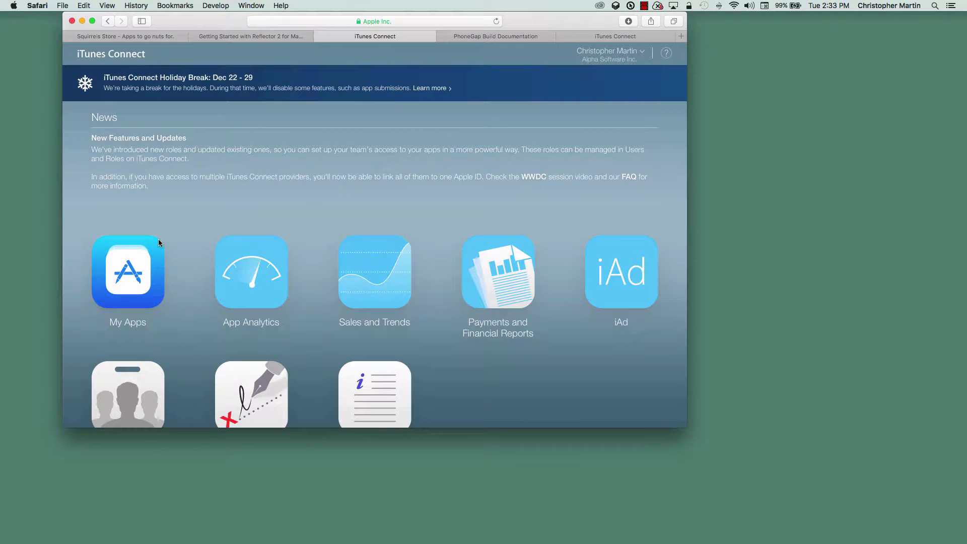
left_click(136, 274)
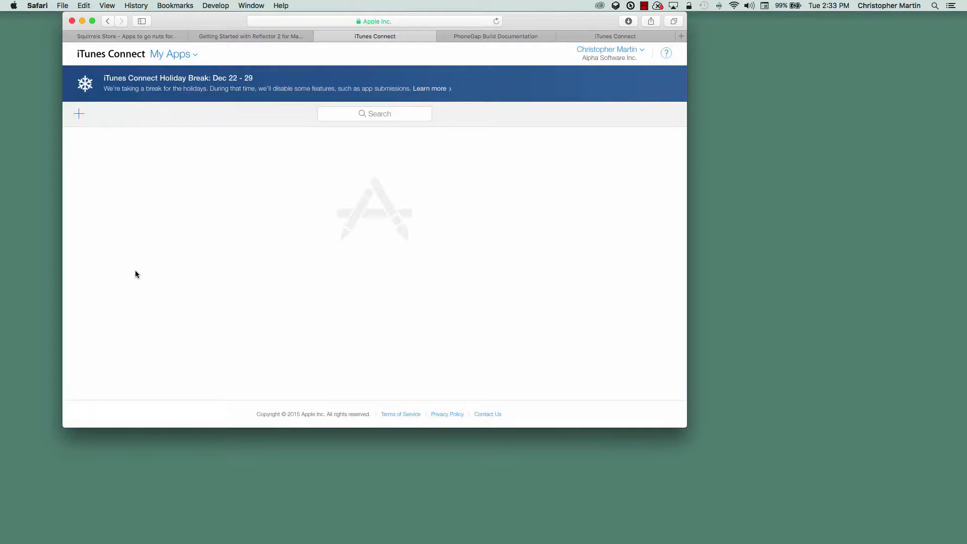
left_click(78, 116)
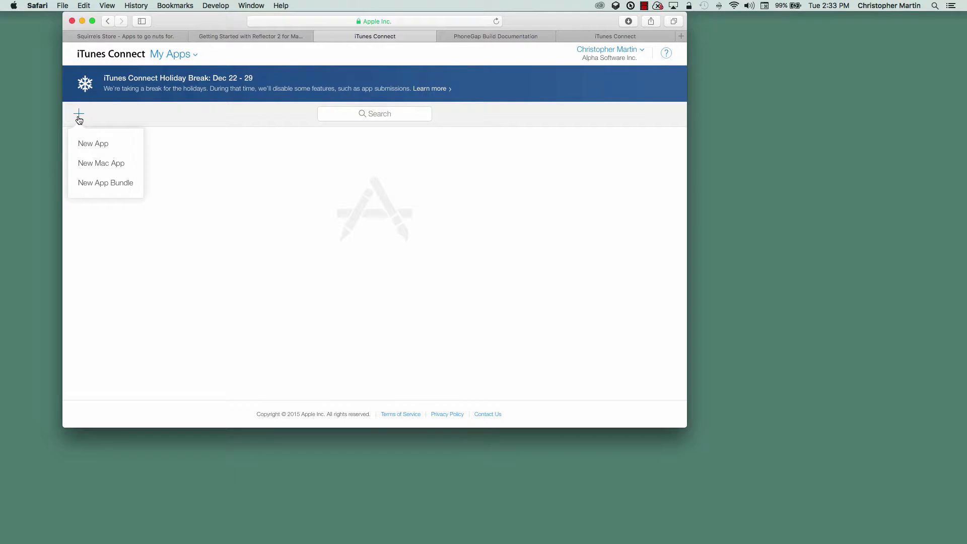
left_click(88, 146)
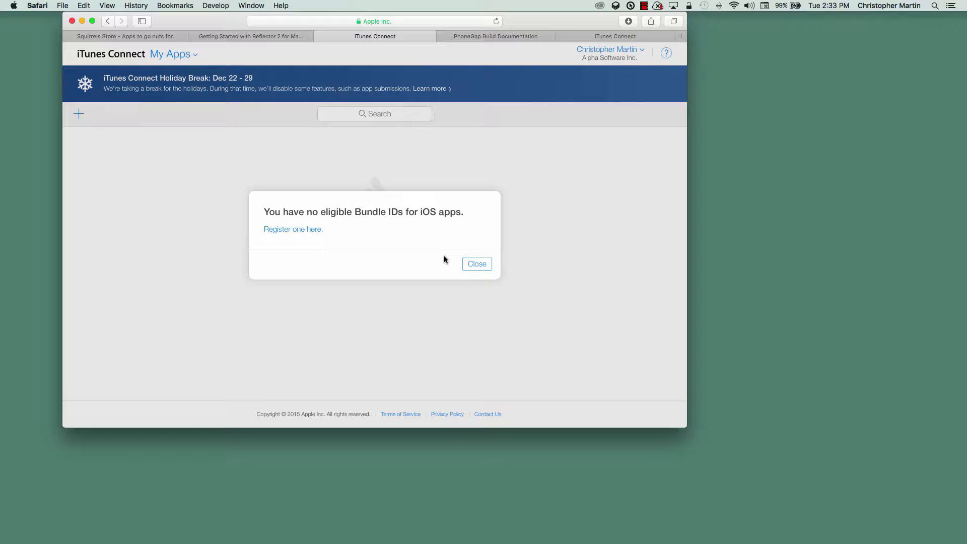
left_click(283, 231)
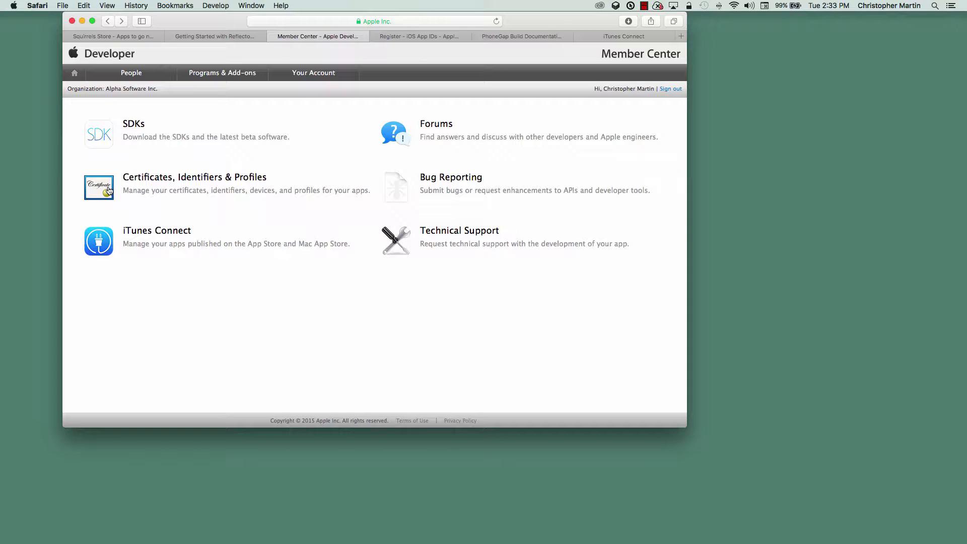
Open the iOS Apps certificates page in the Member Center's Certificates, Identifiers & Profiles area.
left_click(108, 187)
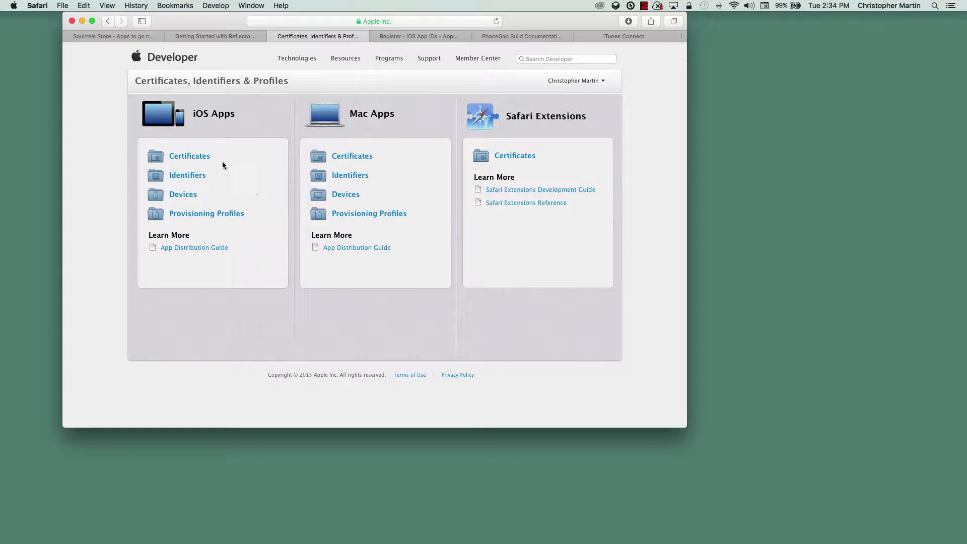
left_click(184, 157)
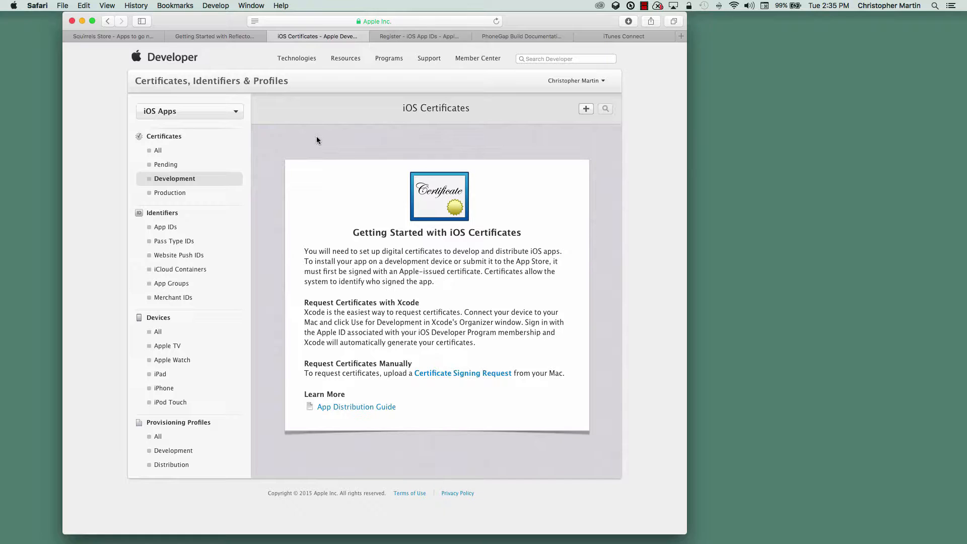
Consult the App Distribution Guide, the PhoneGap Build documentation and the Xcode and manual methods of requesting certificates.
left_click(358, 409)
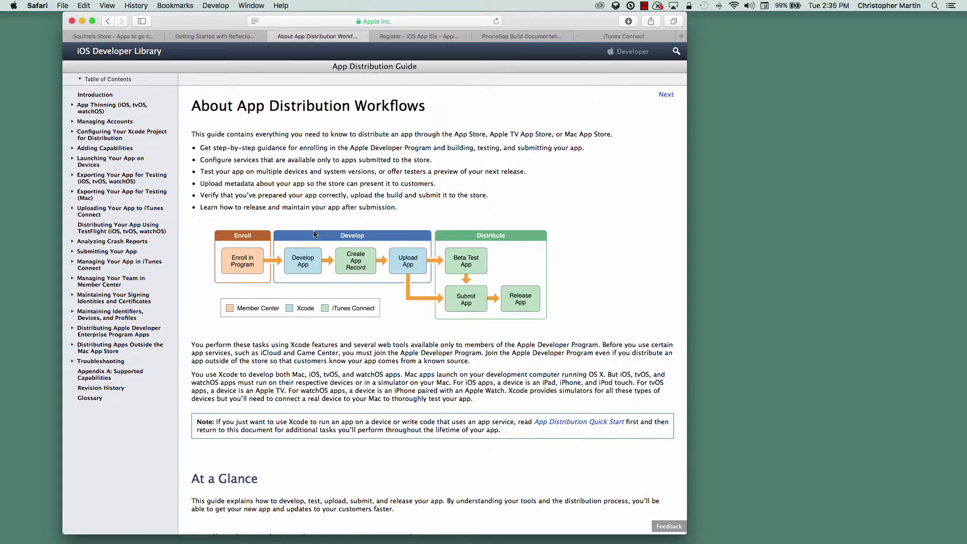
left_click(502, 37)
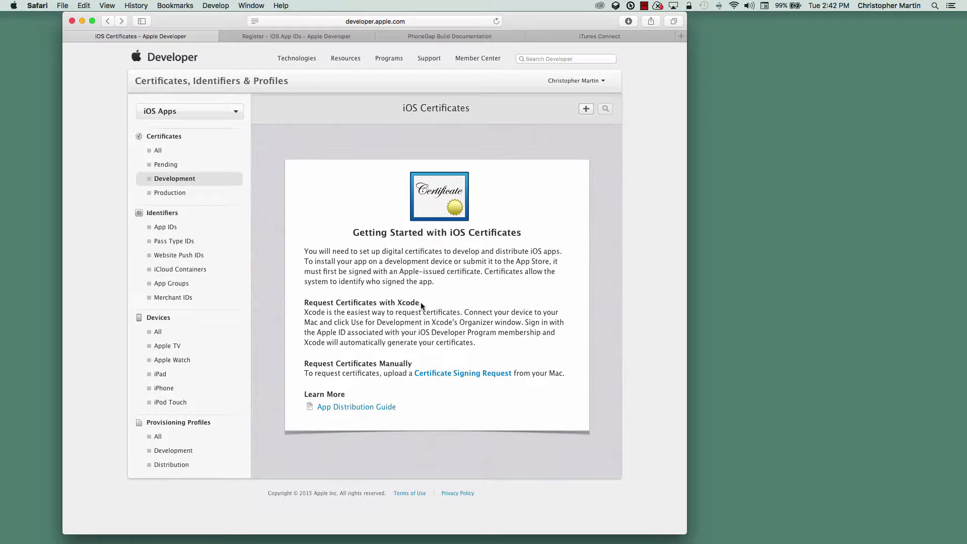
left_click_drag(419, 303, 302, 304)
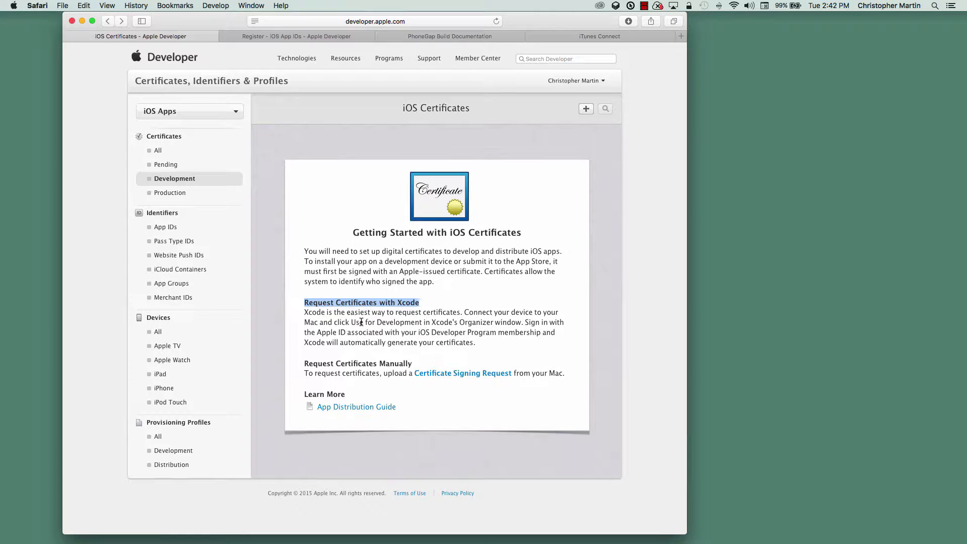
left_click_drag(413, 364, 302, 364)
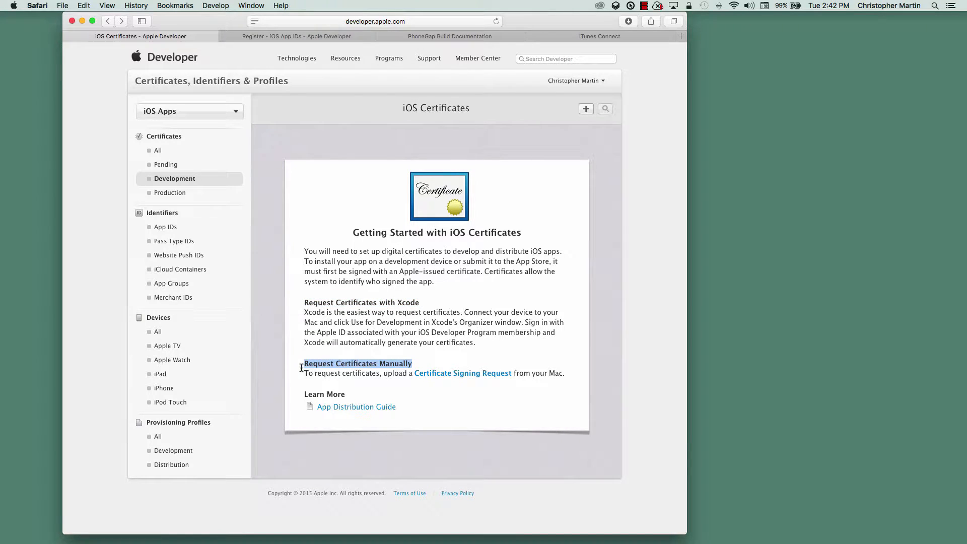
Start a manual iOS certificate request and choose the App Store and Ad Hoc production certificate type.
left_click(432, 374)
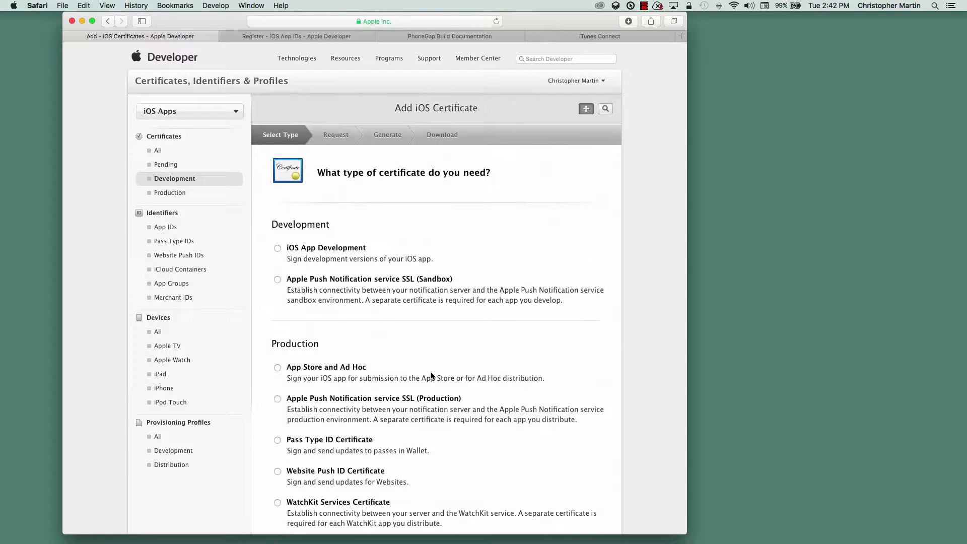
left_click(278, 248)
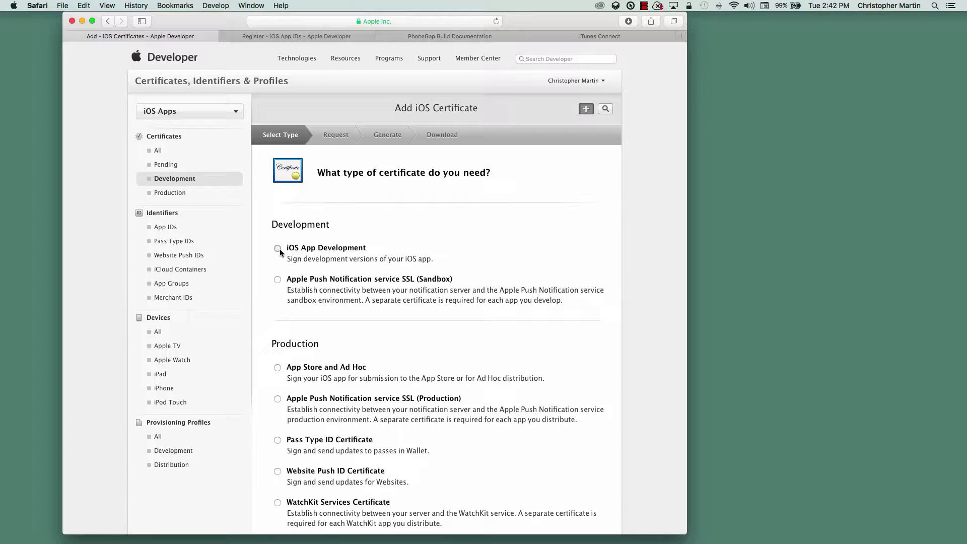
left_click(278, 368)
scroll(361, 385, "down", 5)
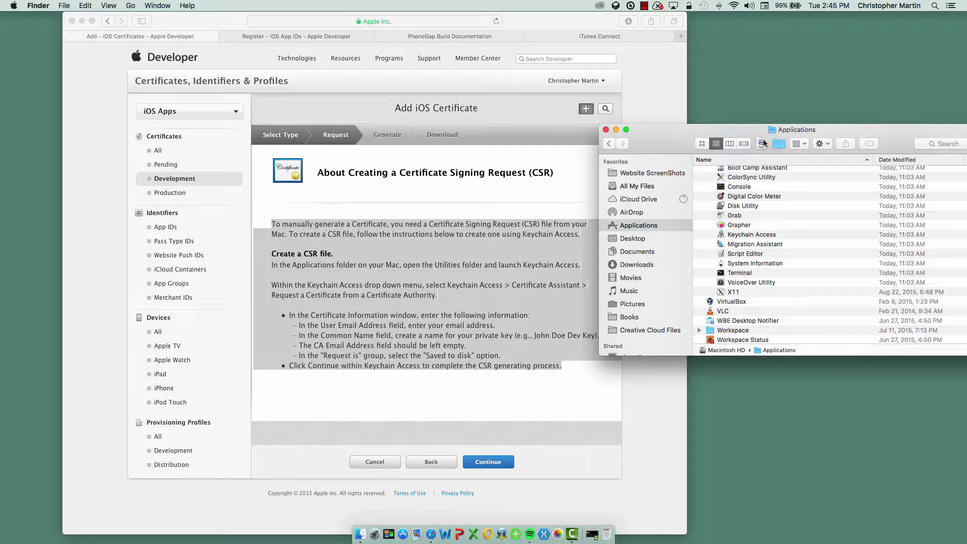
Launch Keychain Access from the Utilities folder and bring up its Certificate Assistant options.
left_click(743, 236)
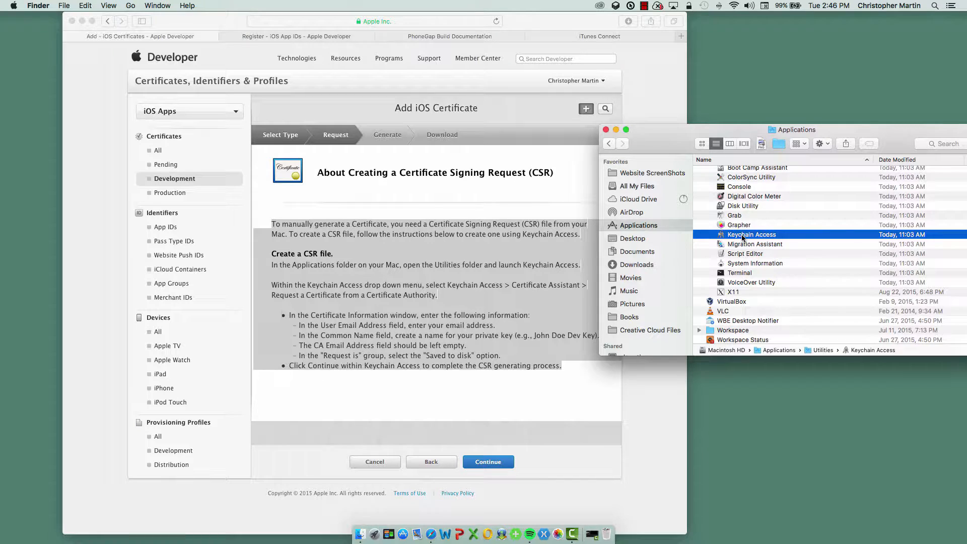
double_click(742, 236)
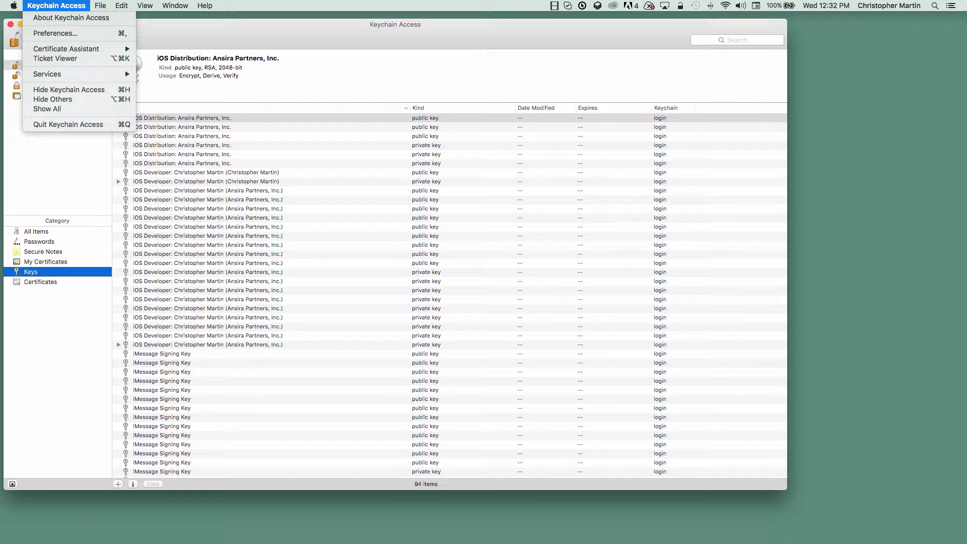
mouse_move(66, 48)
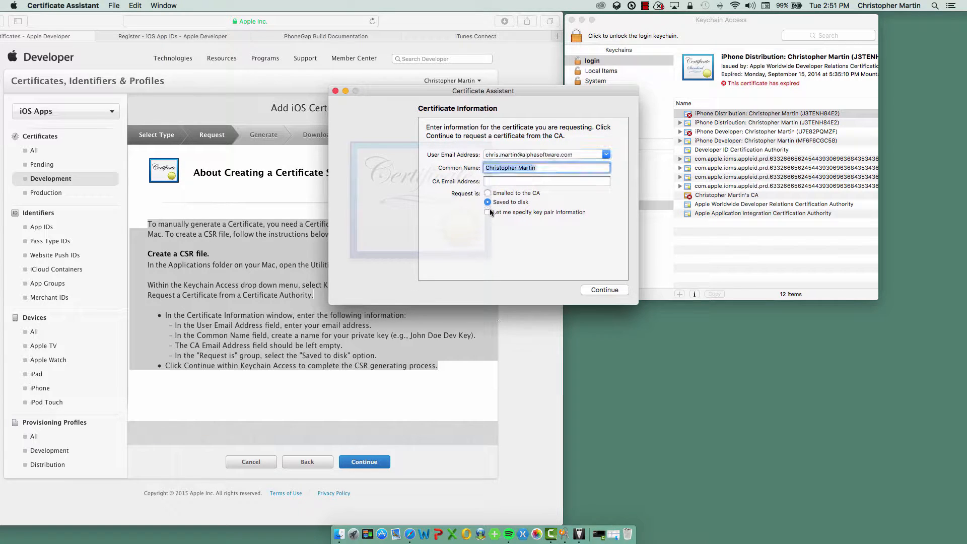
Save the certificate signing request to the Desktop as CertificateSigningRequest.certSigningRequest, using the Saved to disk option.
left_click(604, 290)
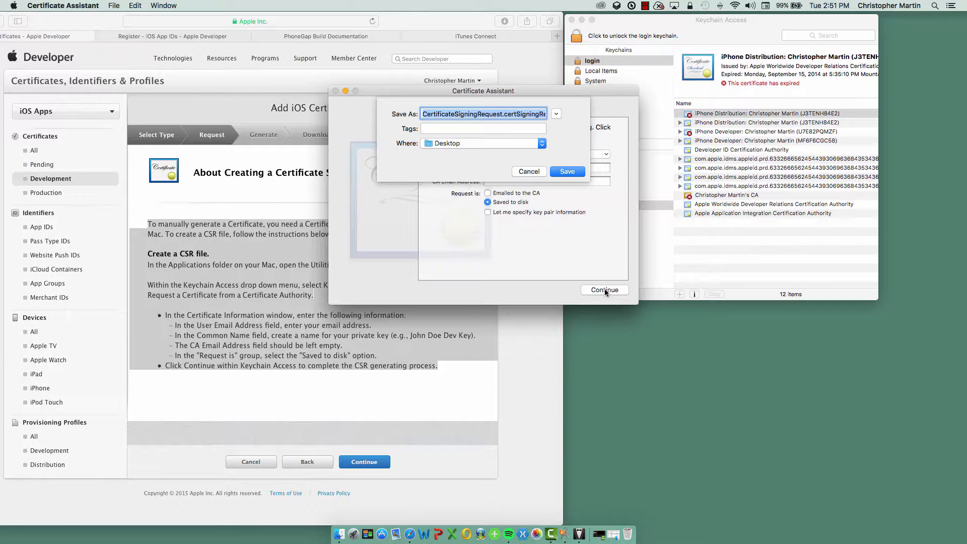
left_click(644, 5)
left_click(654, 28)
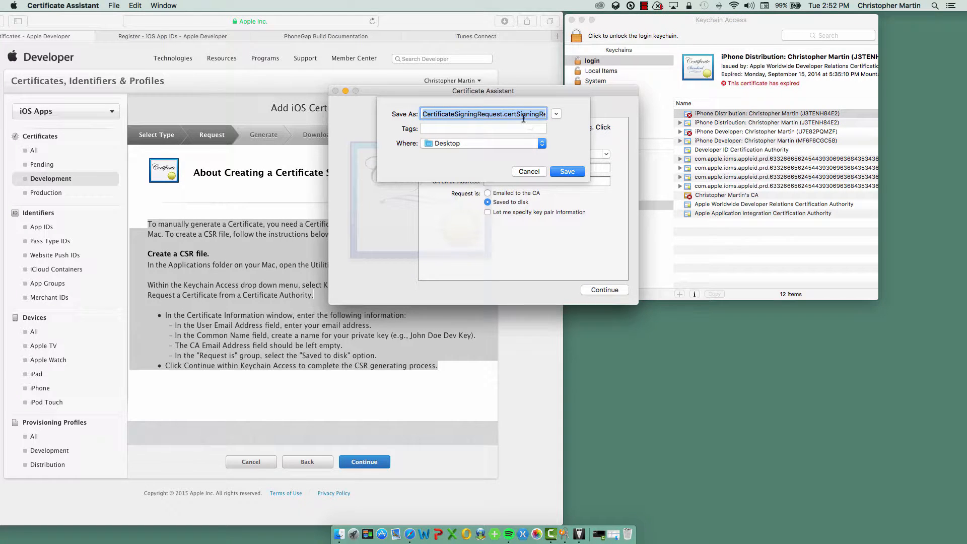
left_click(519, 116)
left_click(571, 174)
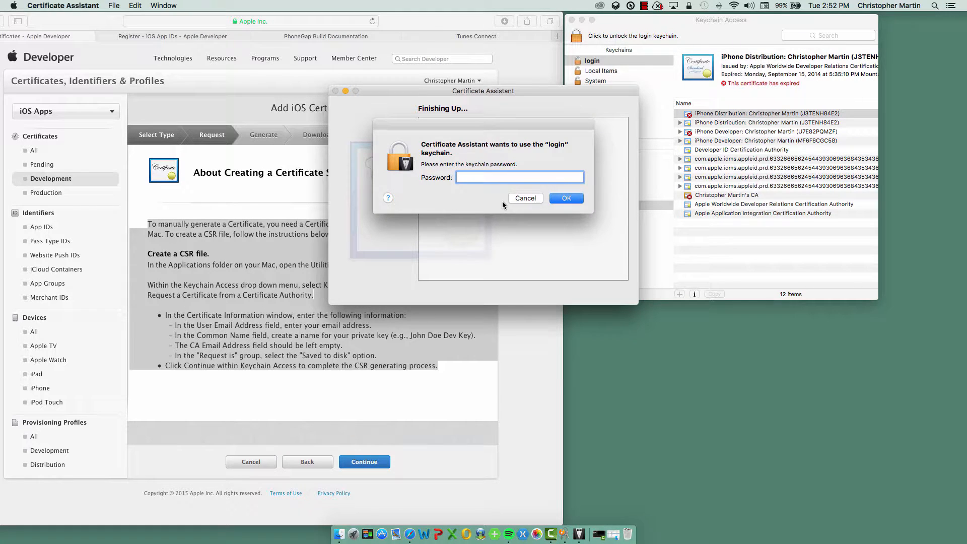
Enter the login keychain password to authorise the certificate request and close the Certificate Assistant.
type("*************")
key("Return")
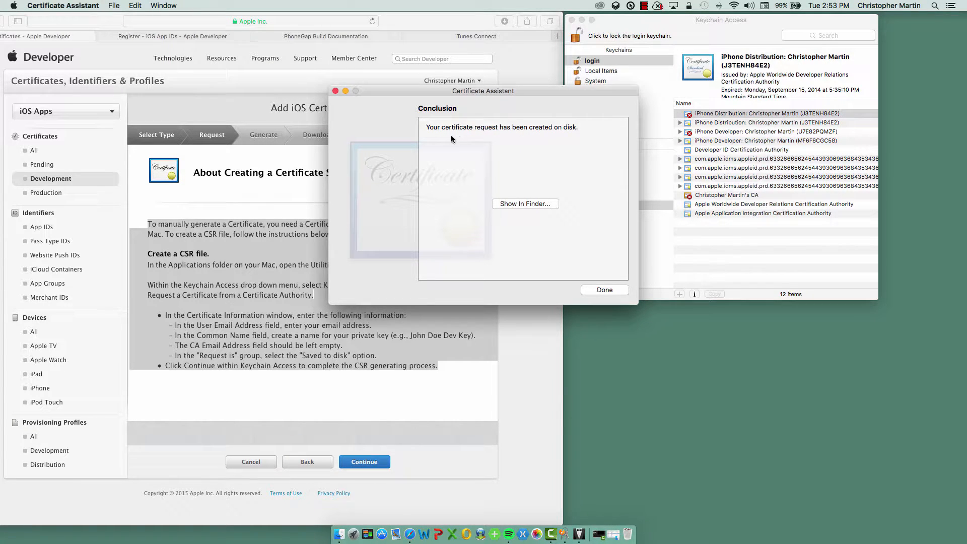
left_click(604, 290)
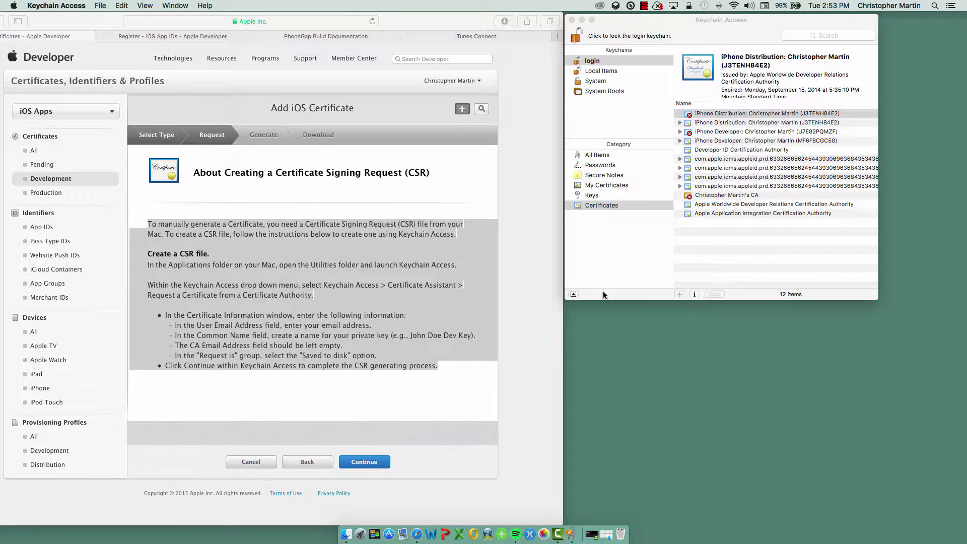
left_click(645, 5)
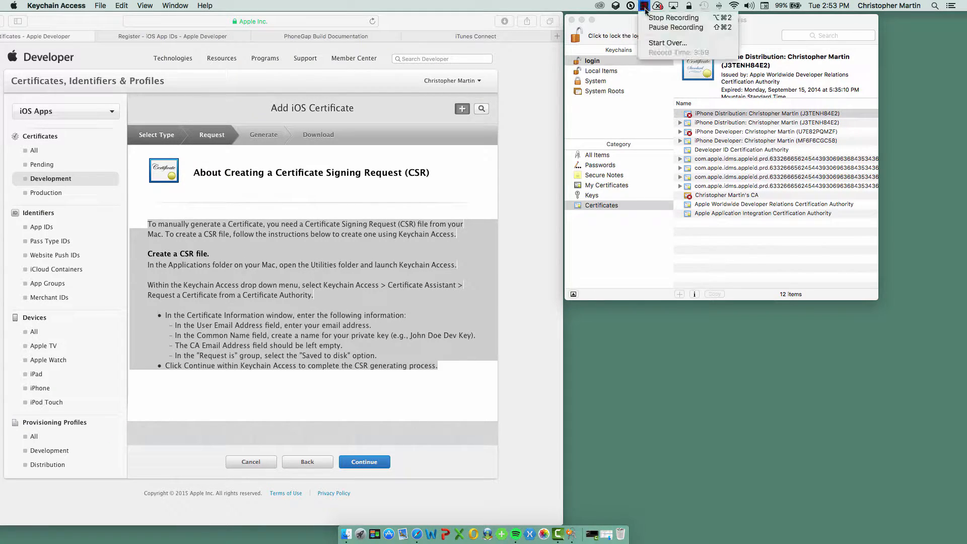
left_click(653, 28)
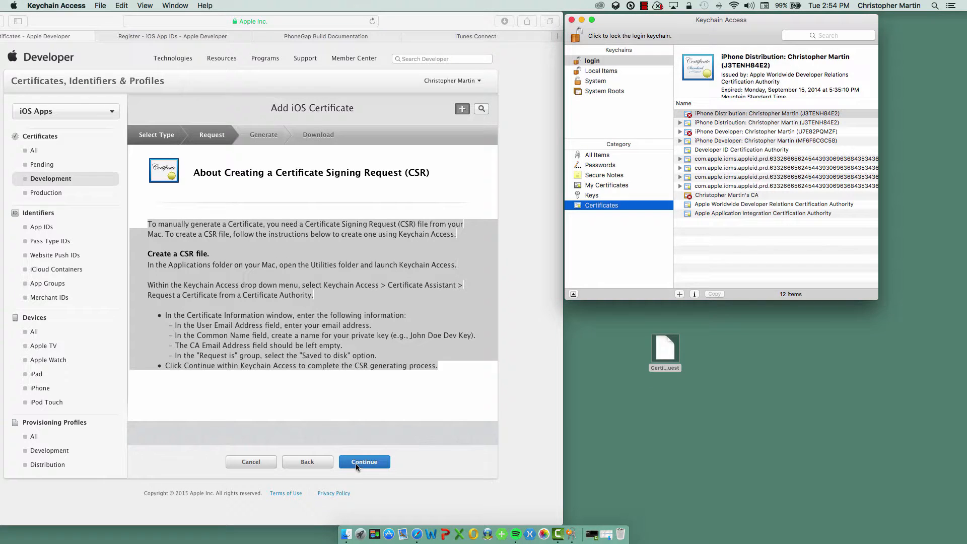
Continue to the certificate generation stage, upload CertificateSigningRequest.certSigningRequest and generate the iOS distribution certificate.
left_click(355, 464)
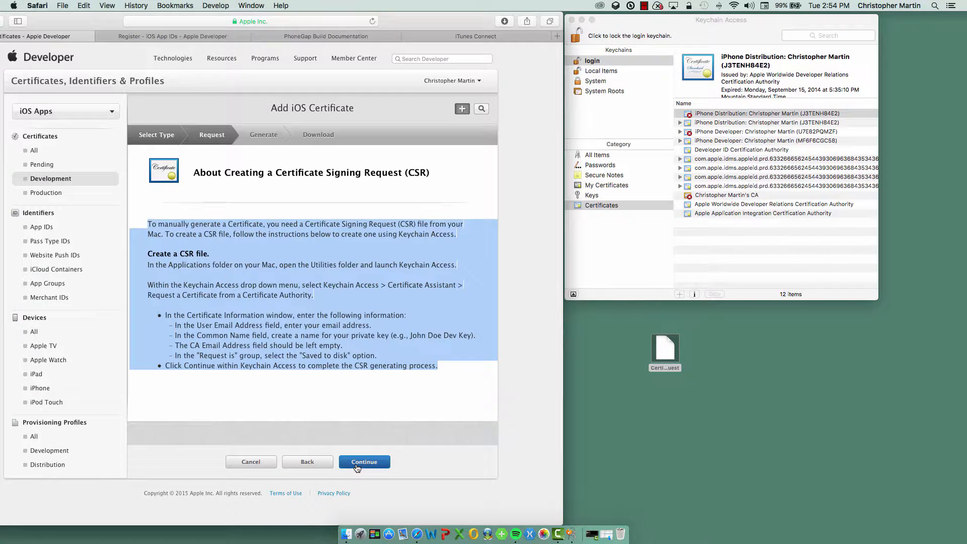
left_click(363, 466)
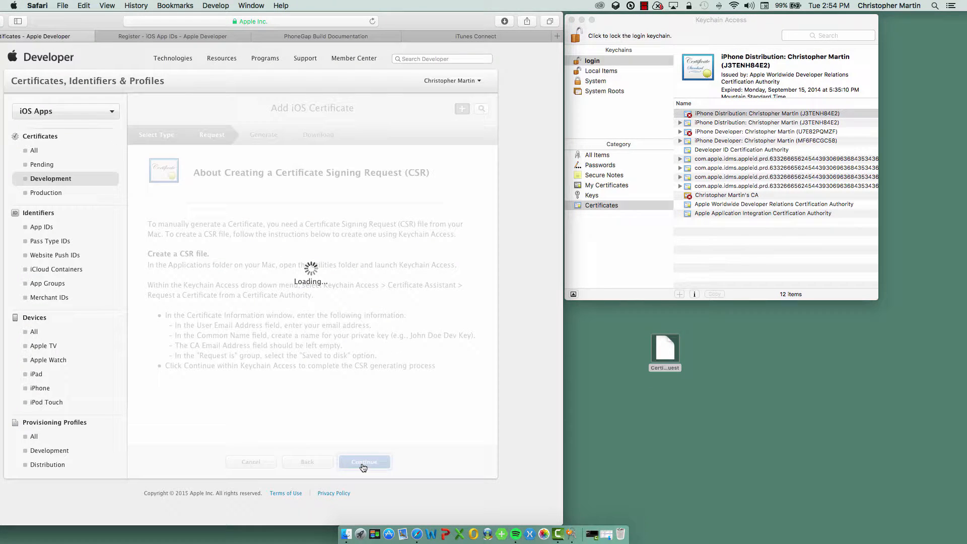
left_click(649, 7)
left_click(653, 28)
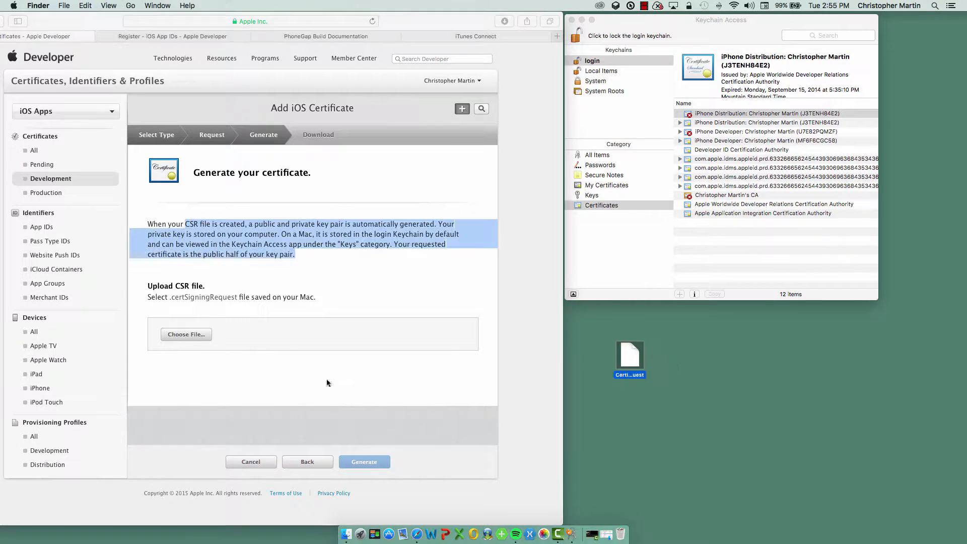
left_click(185, 334)
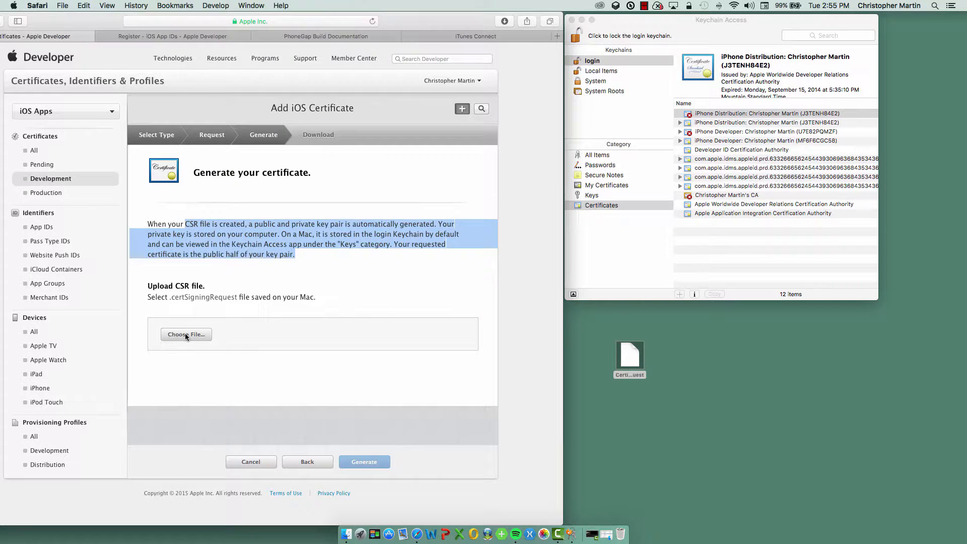
left_click(518, 374)
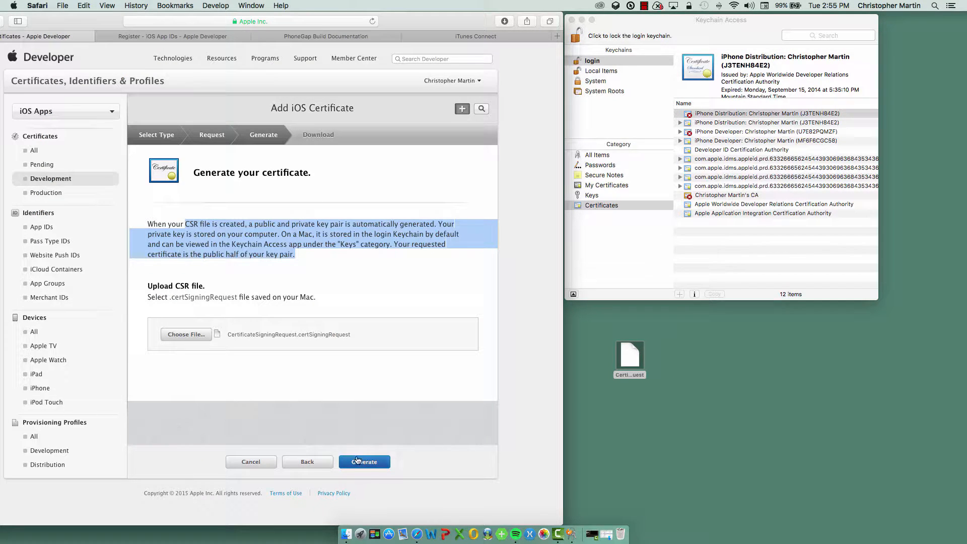
left_click(372, 461)
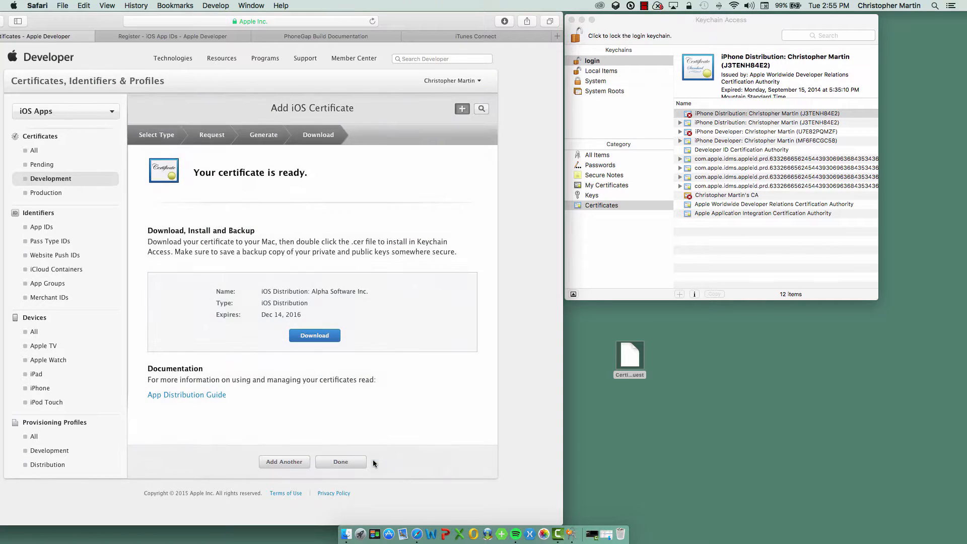
Place the downloaded ios_distribution-3.cer on the Desktop and finish the Add iOS Certificate process.
left_click(504, 21)
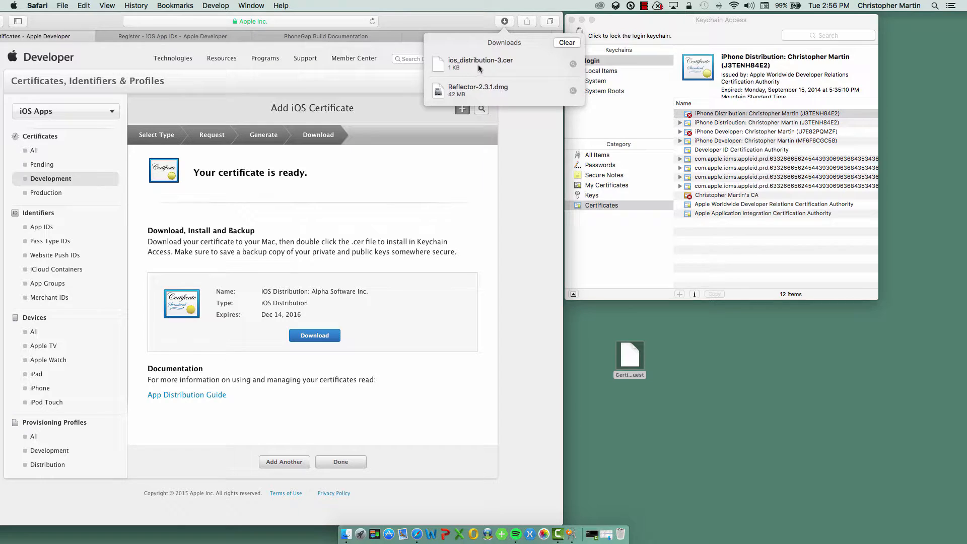
left_click_drag(481, 64, 630, 418)
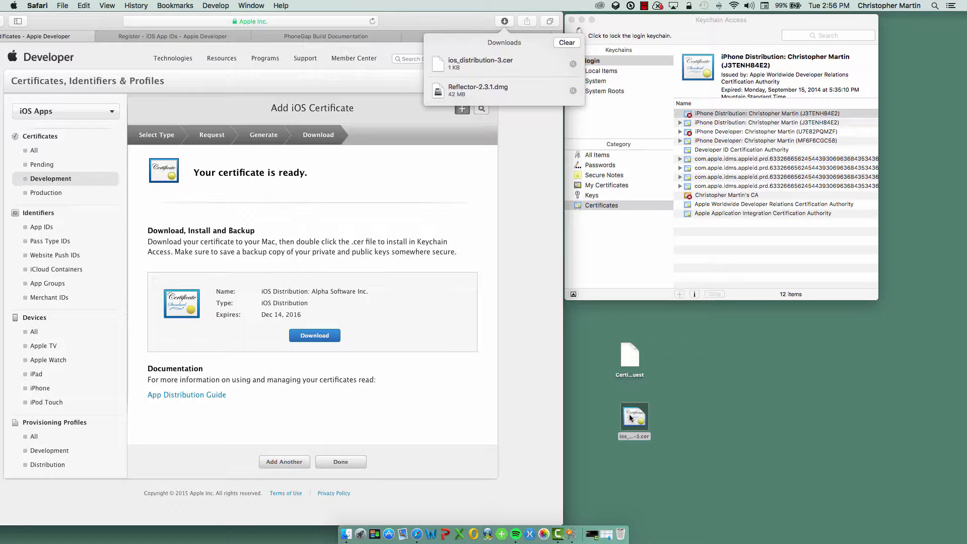
left_click(330, 462)
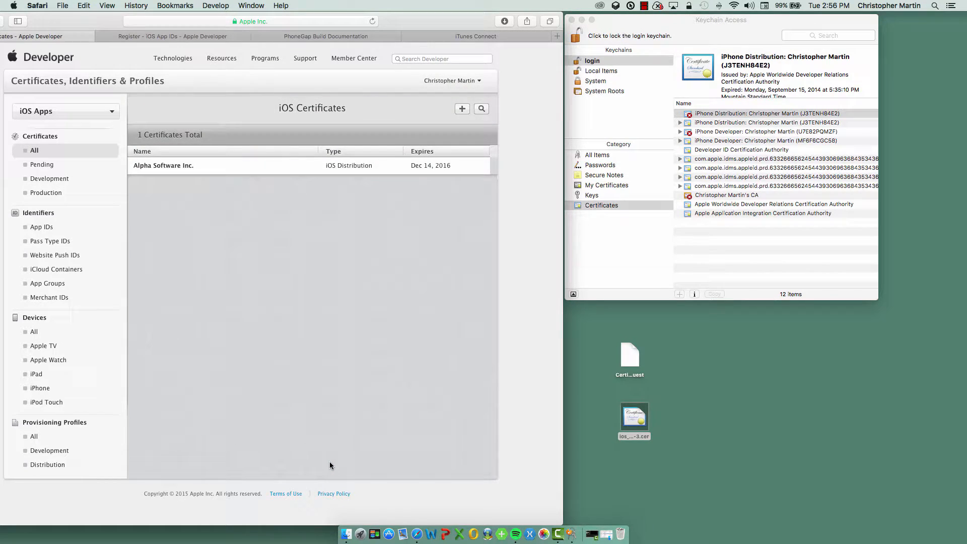
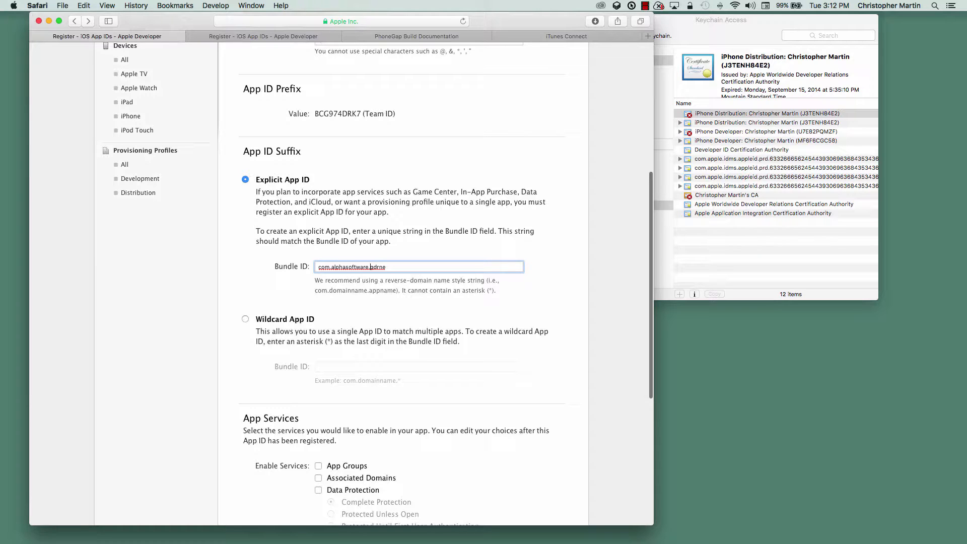
Keep the default app services, then submit and finish the GDRNE App ID registration with bundle ID com.alphasoftware.gdrne.
scroll(371, 267, "down", 5)
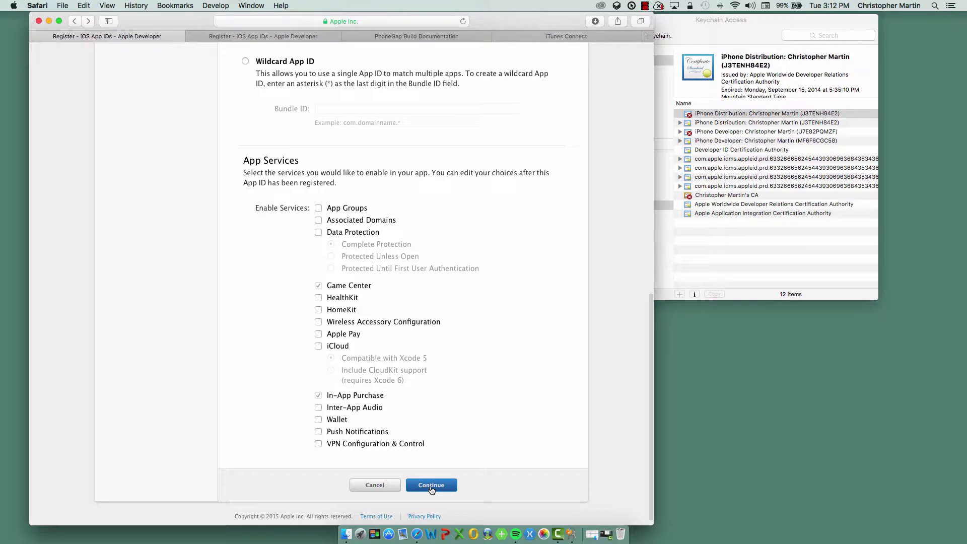
left_click(431, 487)
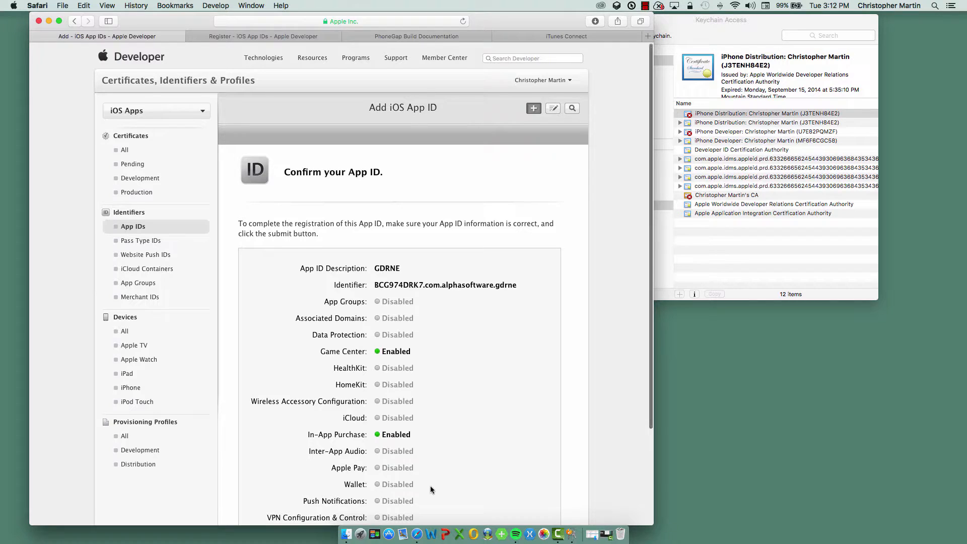
scroll(430, 486, "down", 4)
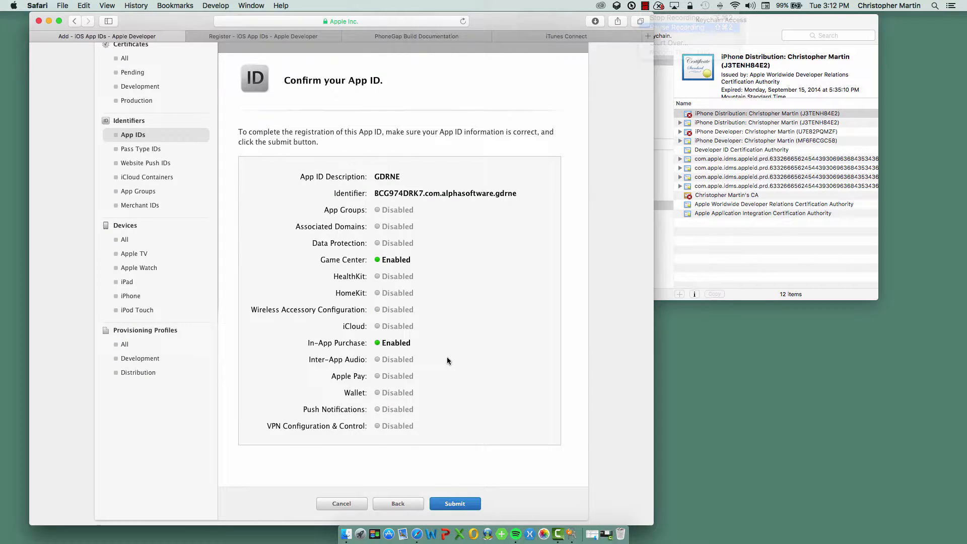
scroll(446, 359, "down", 2)
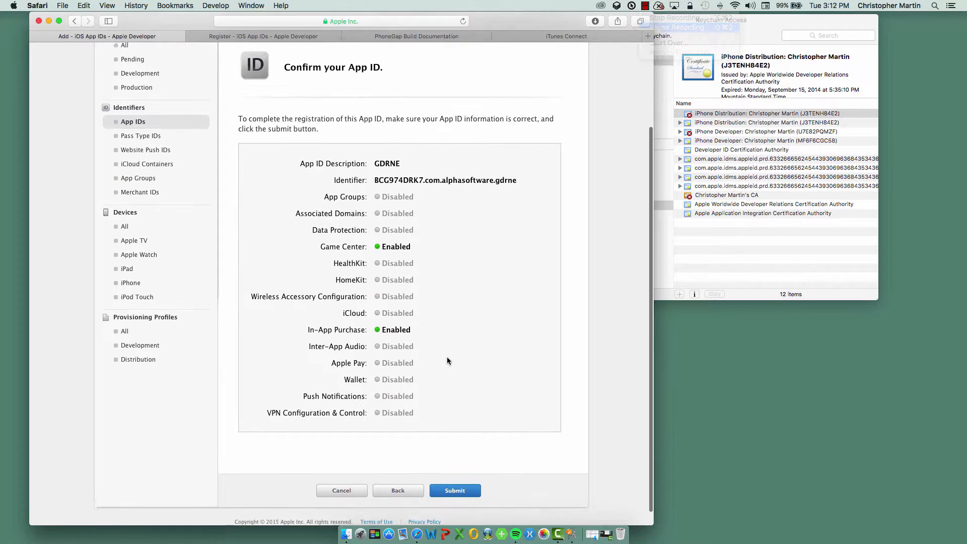
left_click(453, 493)
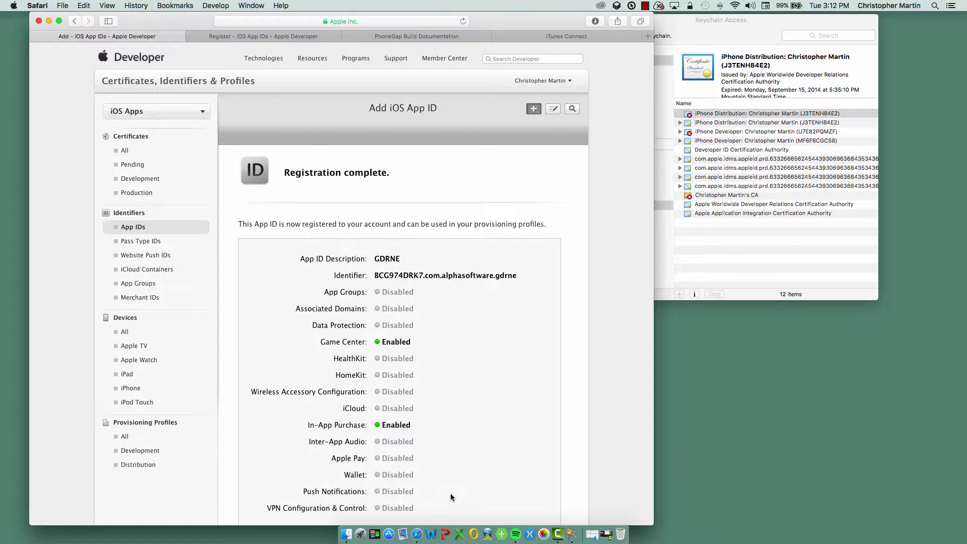
scroll(450, 496, "down", 4)
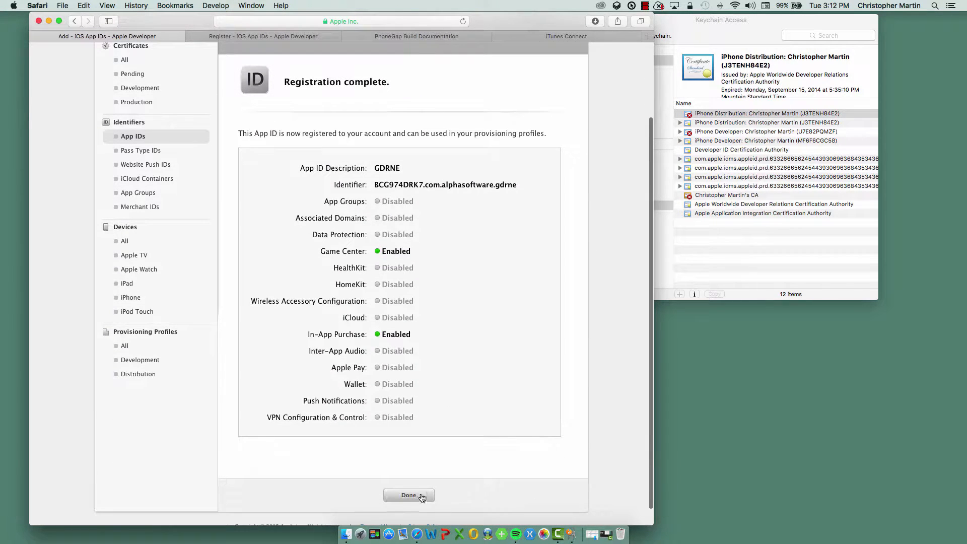
left_click(421, 496)
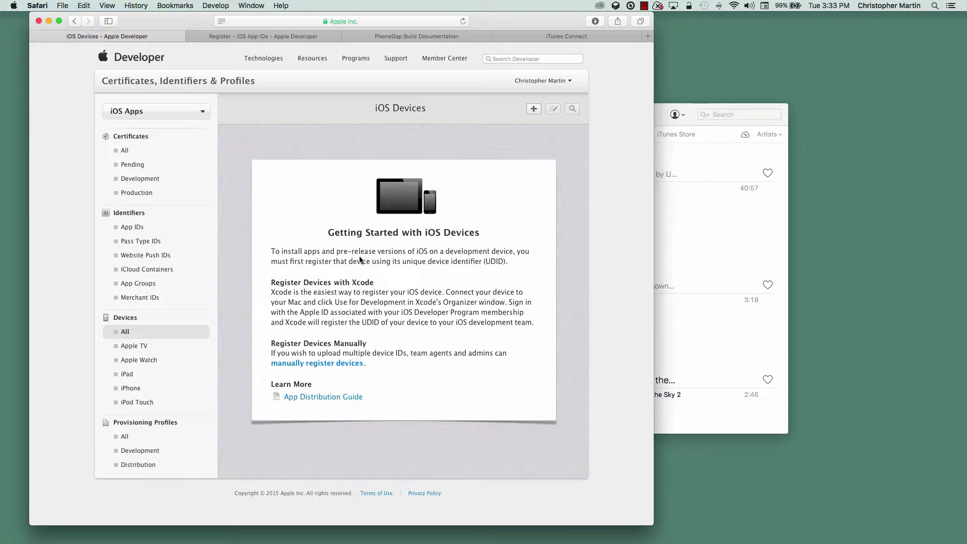
Switch to iTunes and reveal the connected iPod touch's UDID in its device summary.
left_click(678, 233)
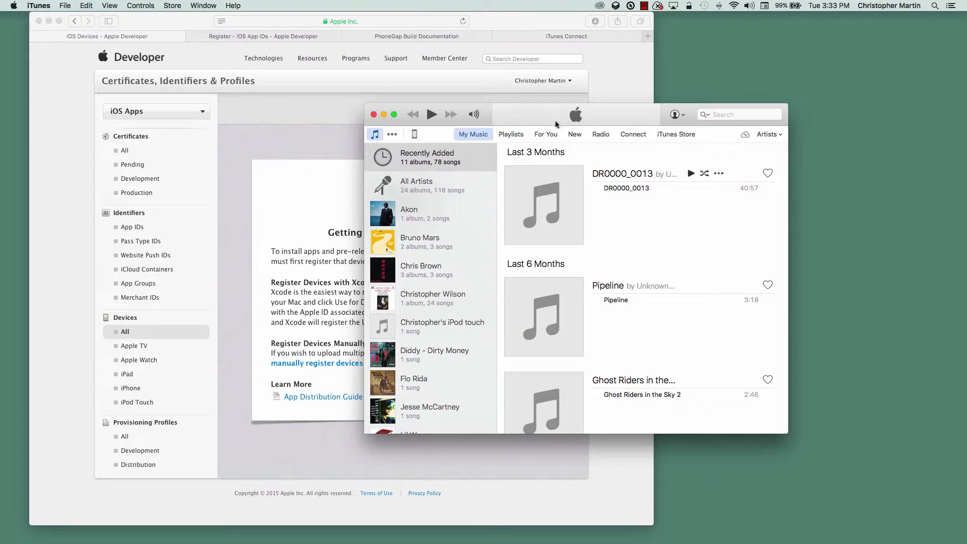
left_click(414, 137)
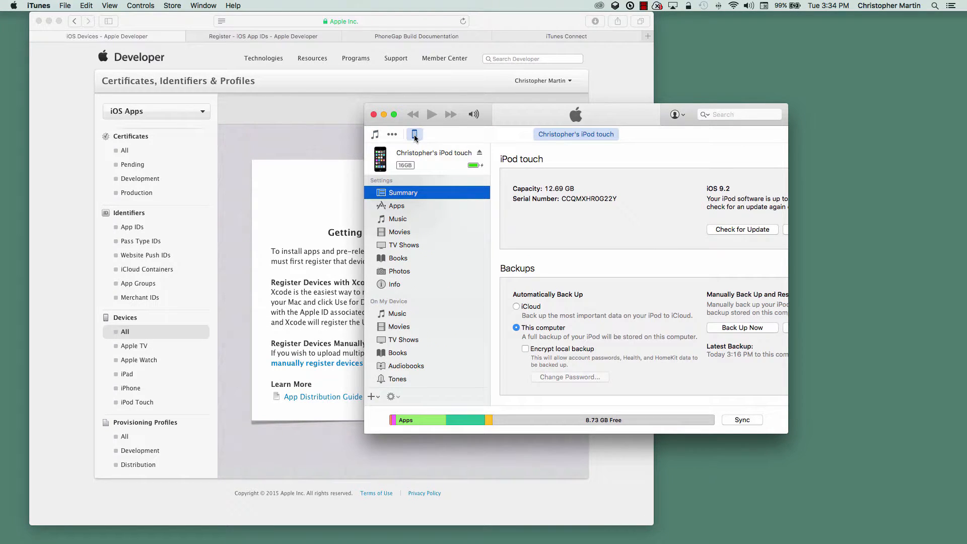
left_click(579, 200)
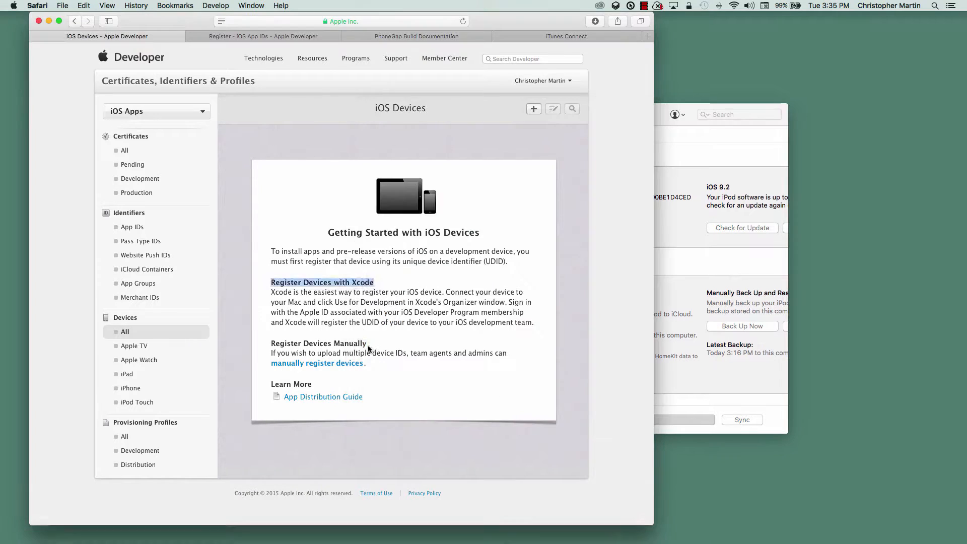
Start manual device registration in the developer portal, naming the device MyiPod and entering its UDID.
left_click_drag(368, 347, 269, 348)
left_click_drag(367, 345, 276, 344)
left_click(305, 364)
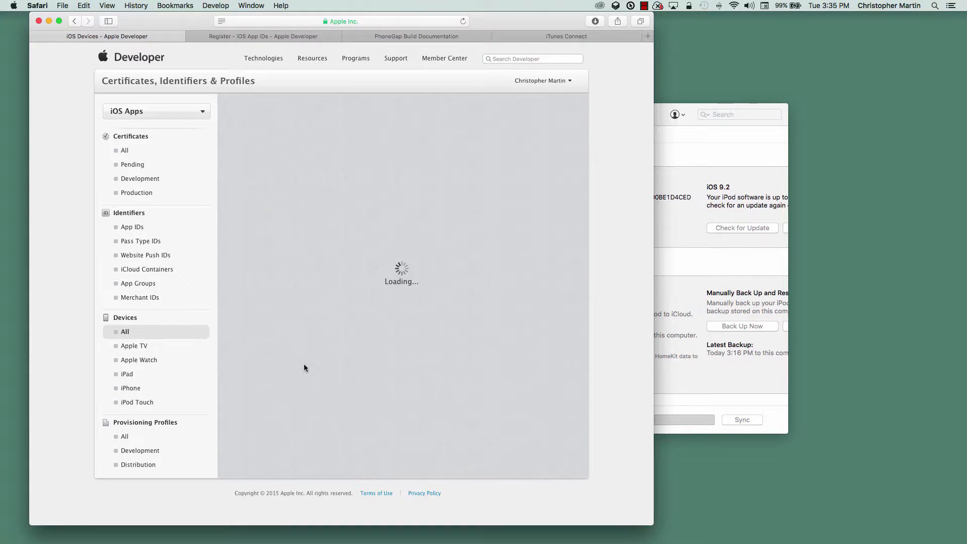
type("My")
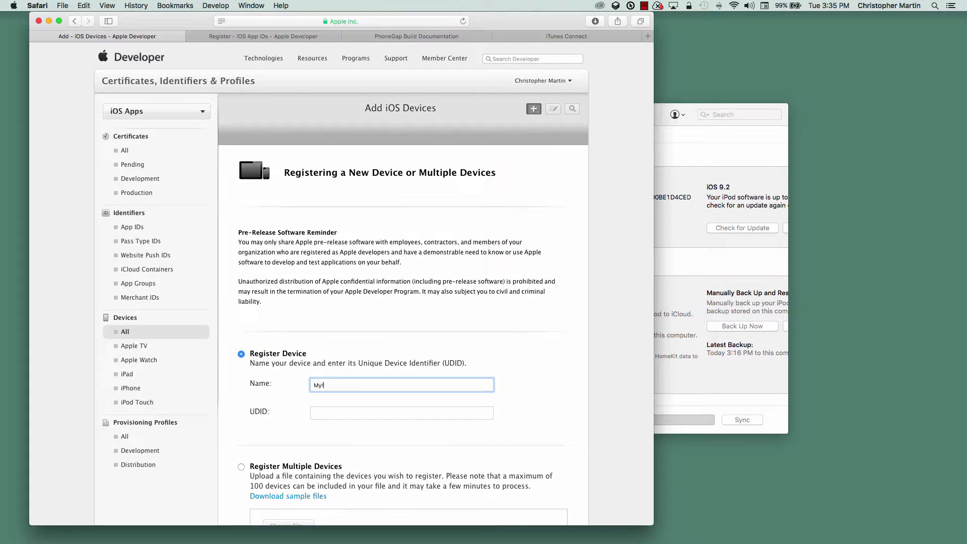
type("iPod")
left_click(413, 413)
type("f0c450f5e00758a864dea631d5484b00be1d4ced")
scroll(413, 413, "down", 3)
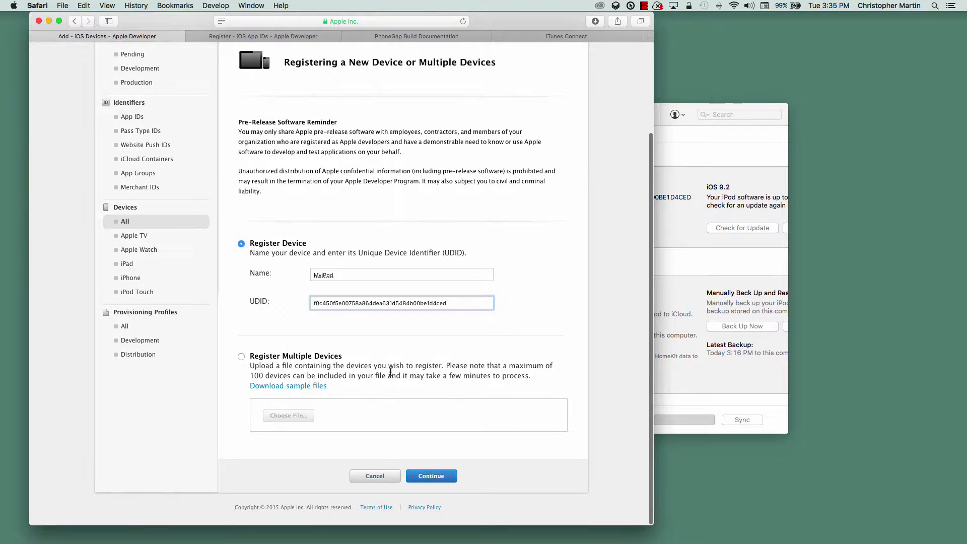
Continue to the device review, register MyiPod and finish the registration.
left_click(438, 476)
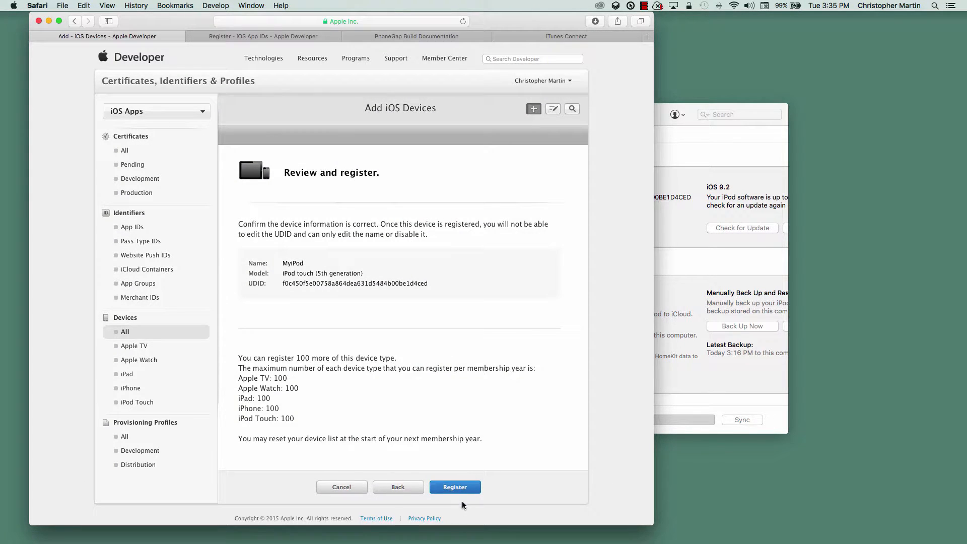
left_click(460, 492)
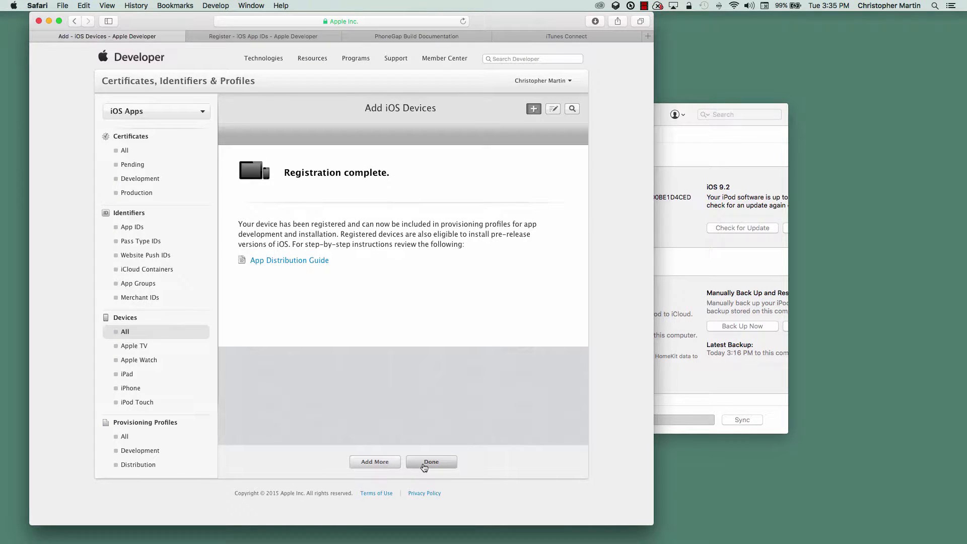
left_click(424, 463)
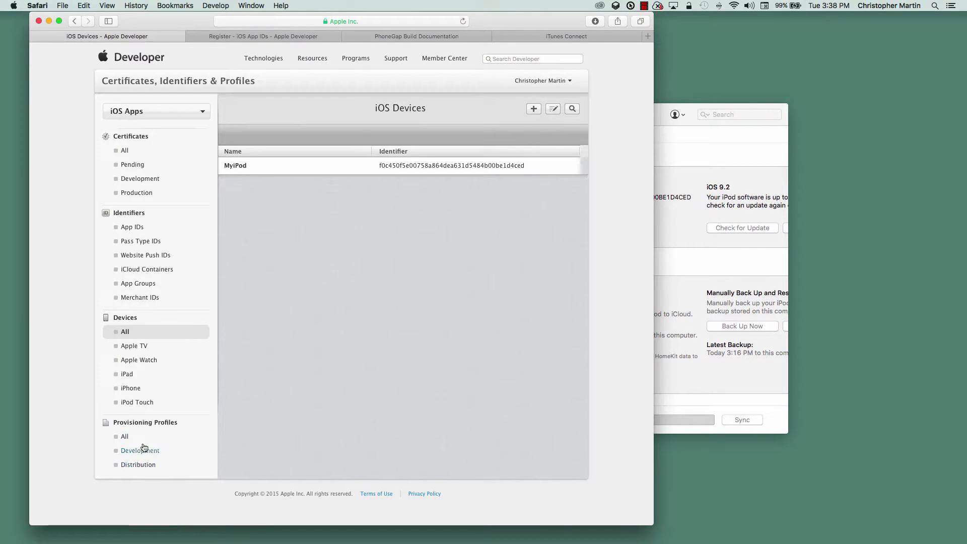
Start manually generating an iOS provisioning profile and choose the Ad Hoc distribution type.
left_click(135, 451)
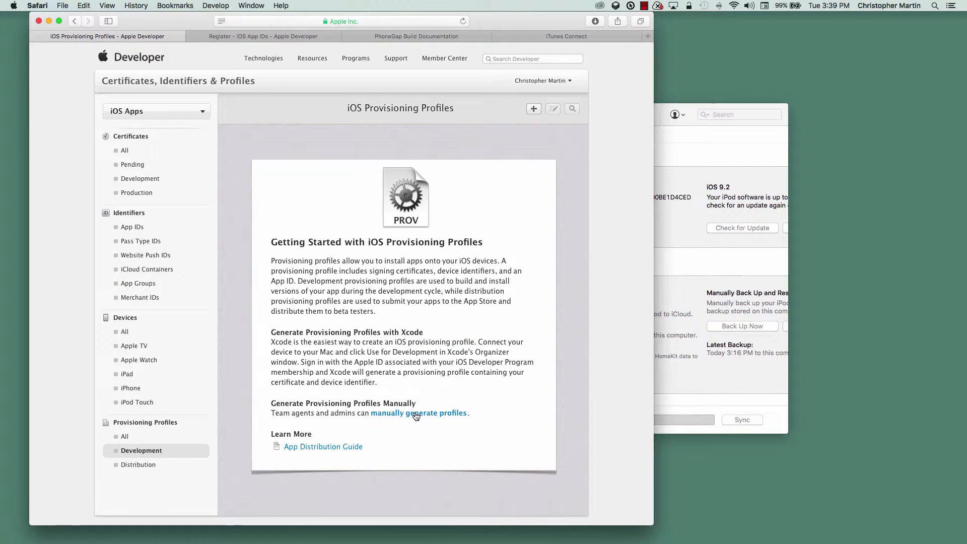
left_click(416, 413)
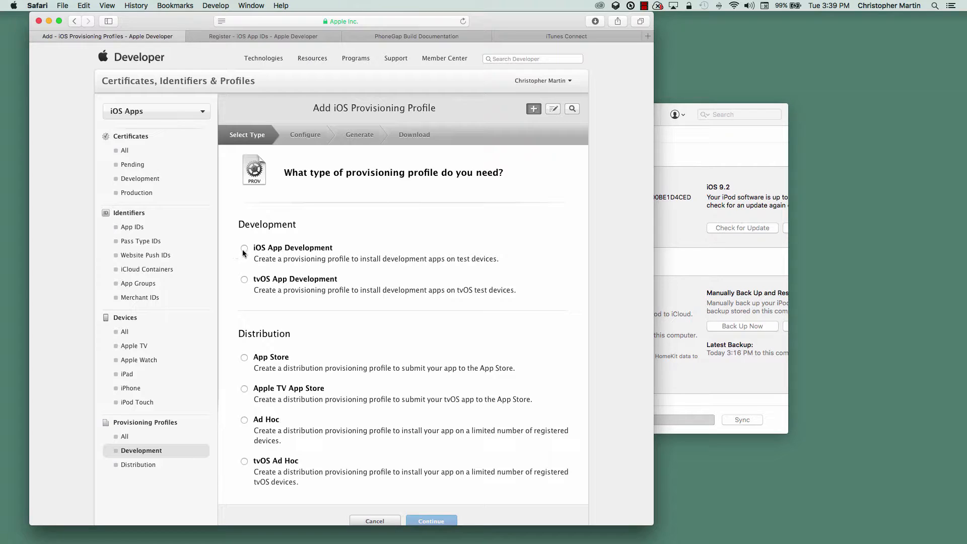
left_click(244, 248)
scroll(283, 367, "down", 2)
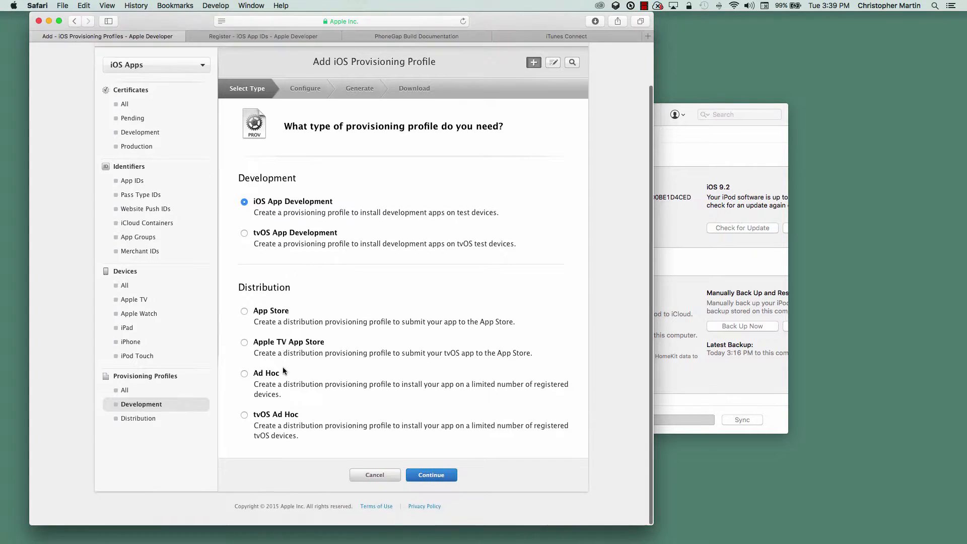
left_click(243, 374)
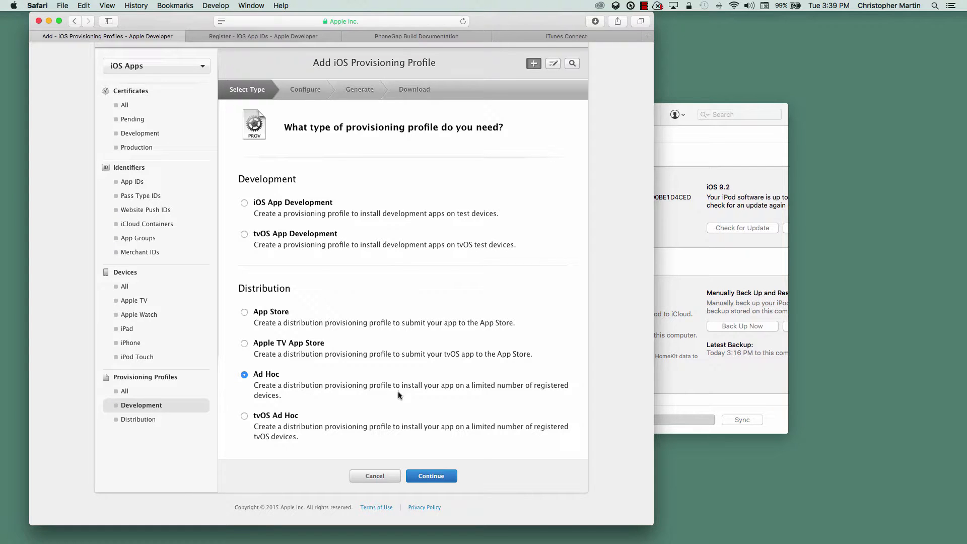
left_click(437, 477)
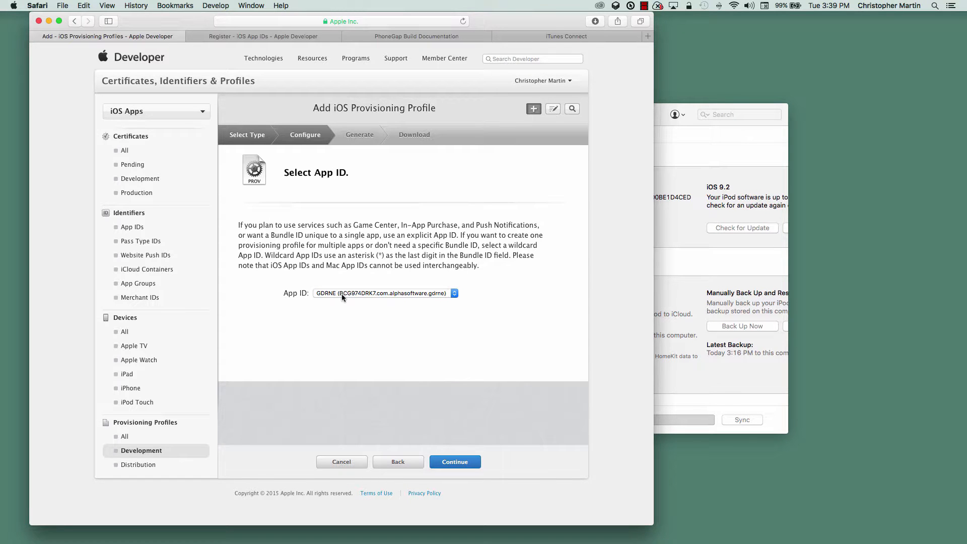
Accept the GDRNE App ID for the Ad Hoc profile and continue with the MyiPod device included.
left_click(449, 461)
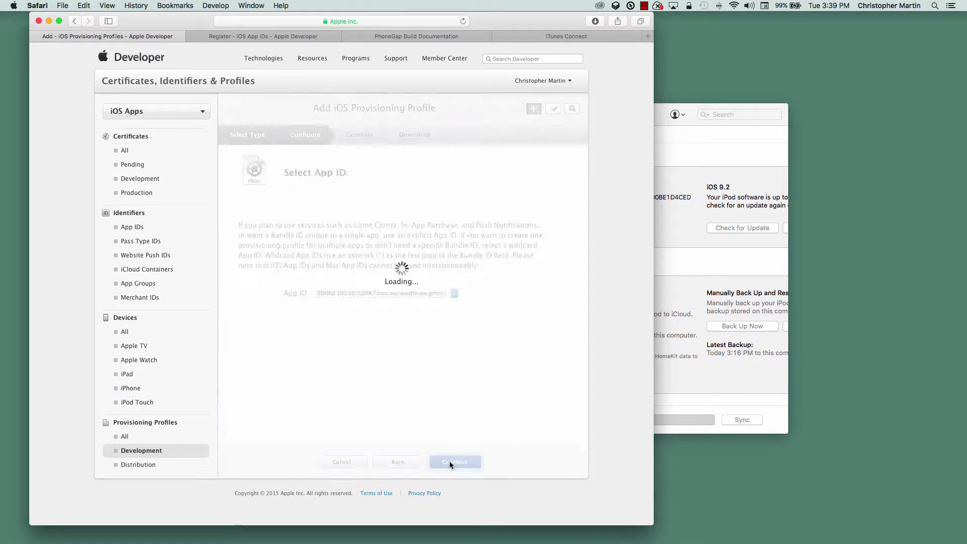
left_click(346, 259)
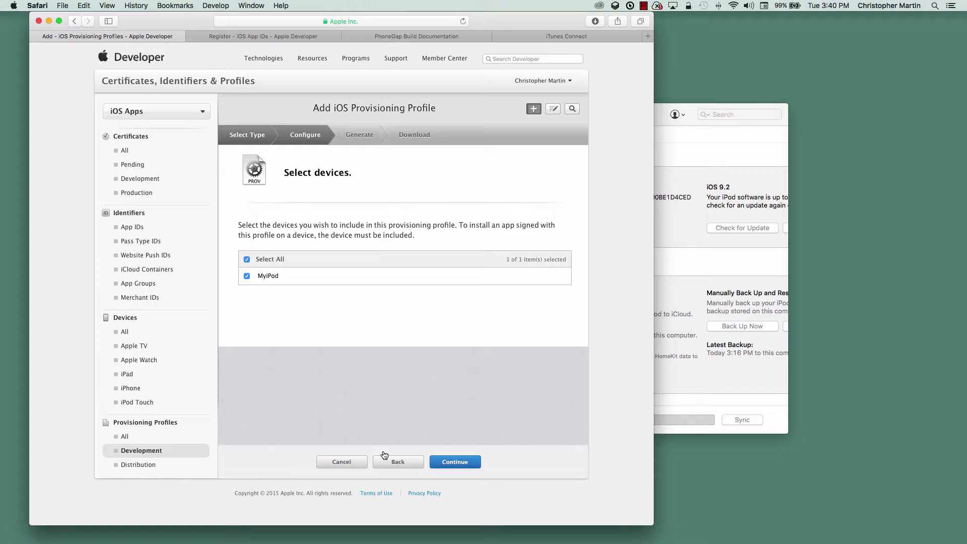
left_click(459, 461)
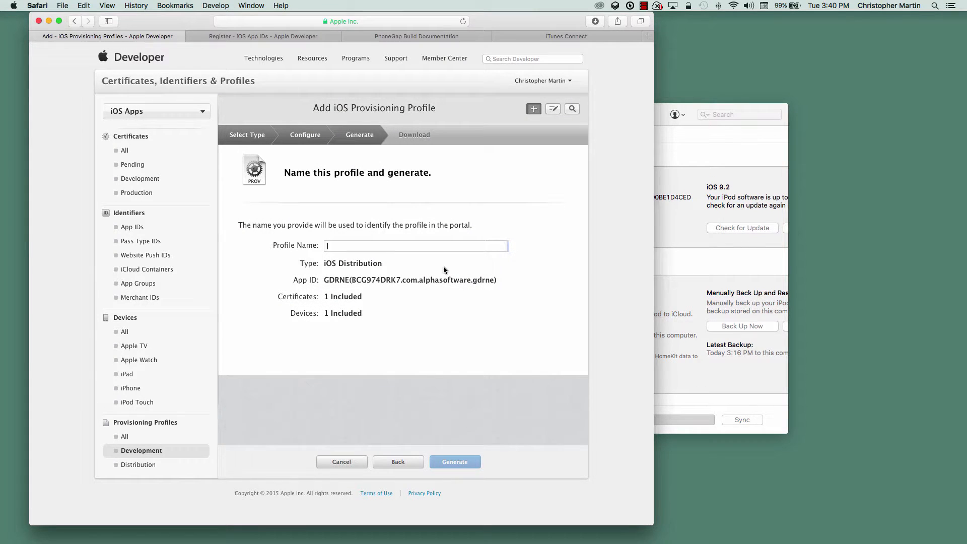
Name the provisioning profile GDRNE and generate it.
left_click(345, 246)
type("GDRNE")
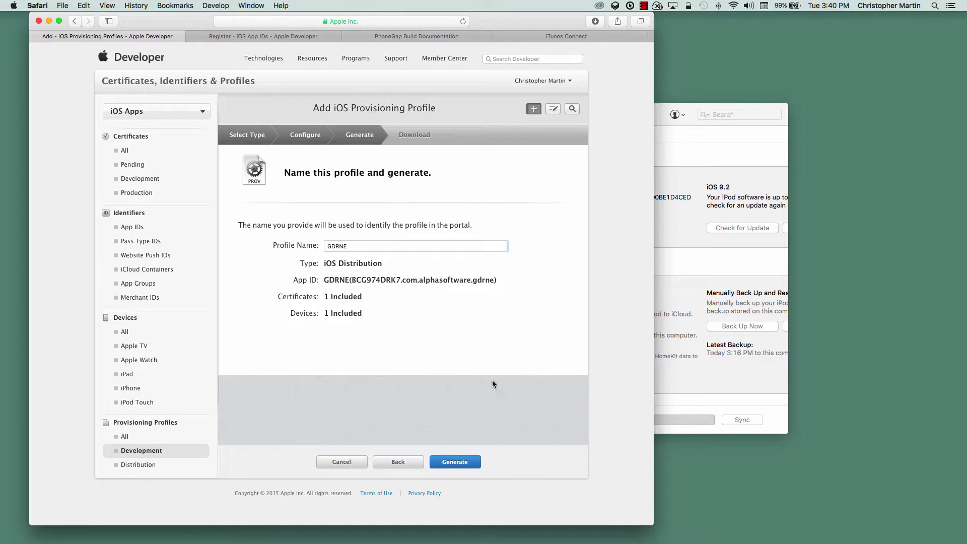
left_click(456, 461)
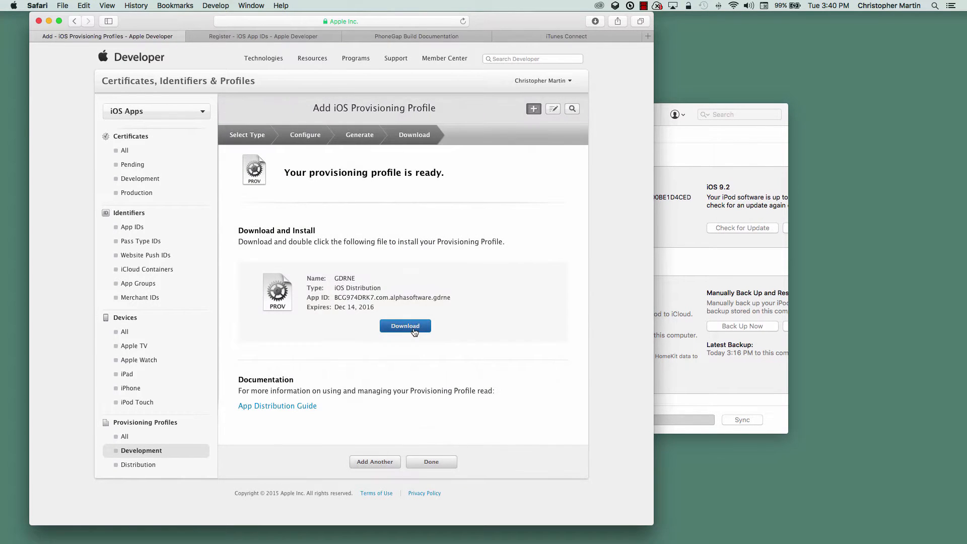
Download GDRNE.mobileprovision, place it on the Desktop and finish the profile creation.
left_click(414, 330)
left_click(595, 21)
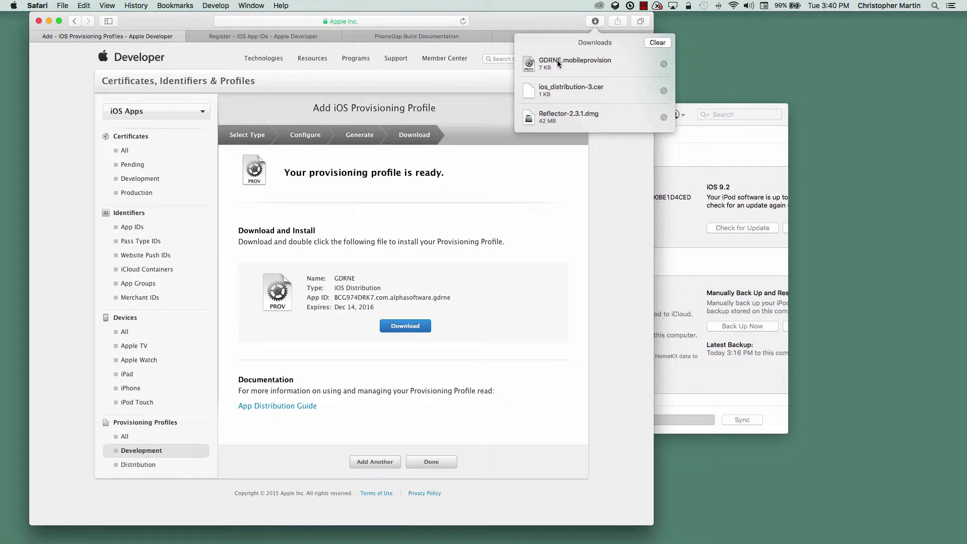
left_click_drag(557, 60, 856, 414)
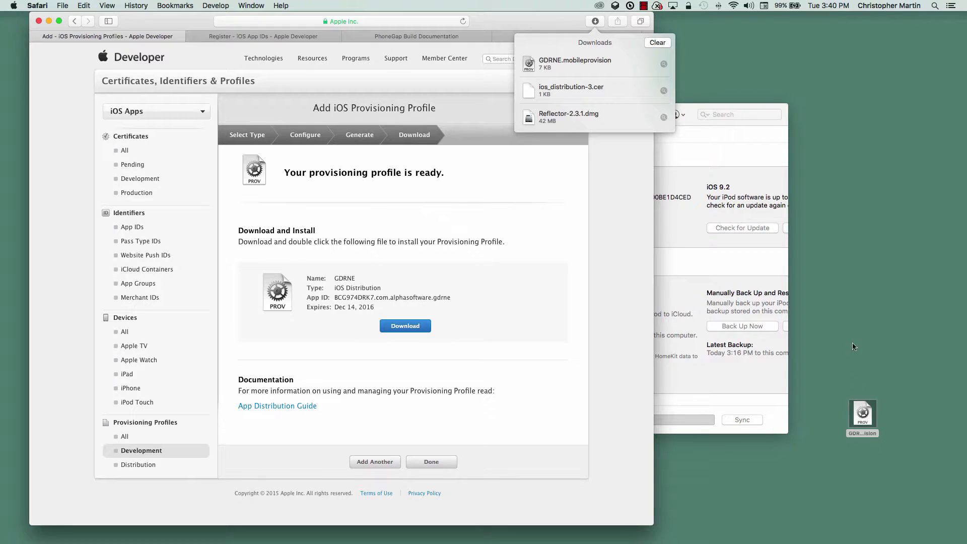
left_click(431, 461)
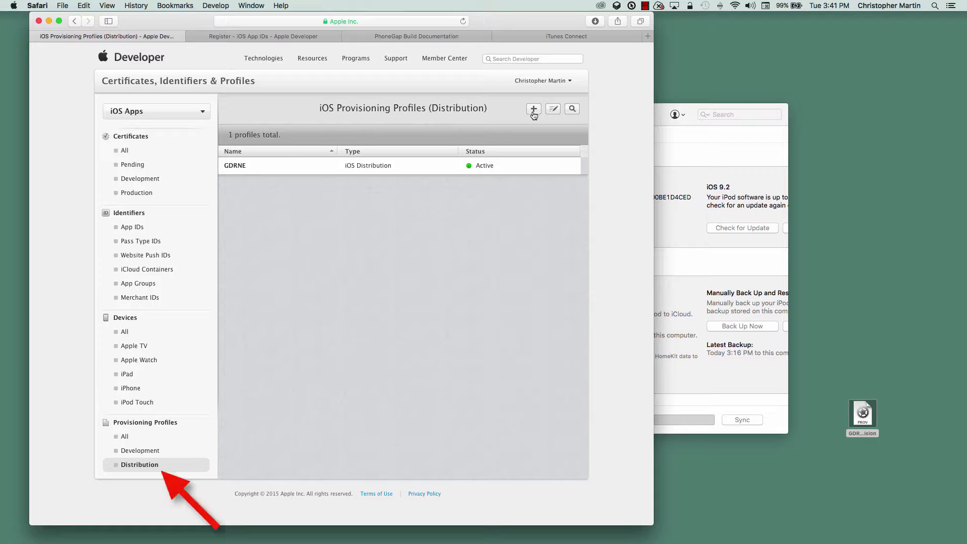
Start another iOS provisioning profile and choose the App Store distribution type.
left_click(533, 112)
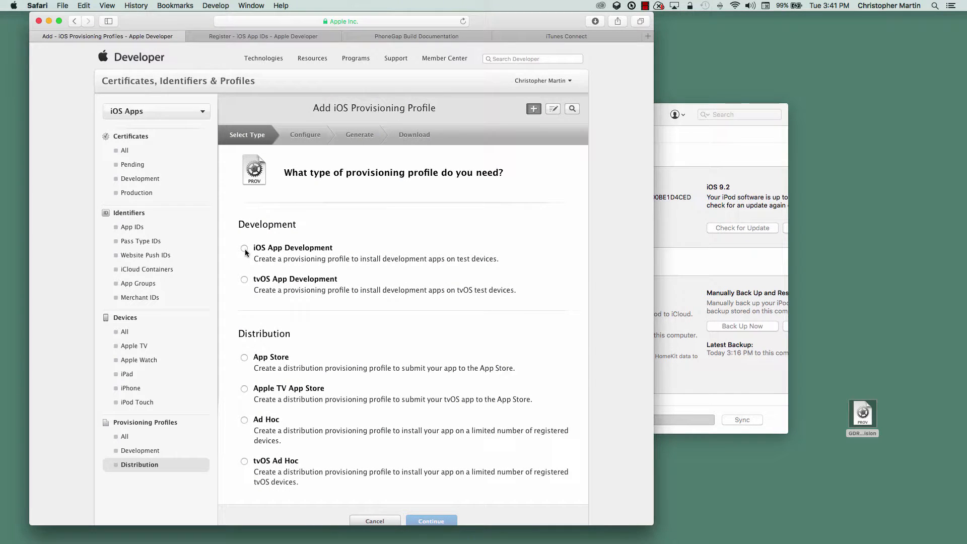
left_click(244, 248)
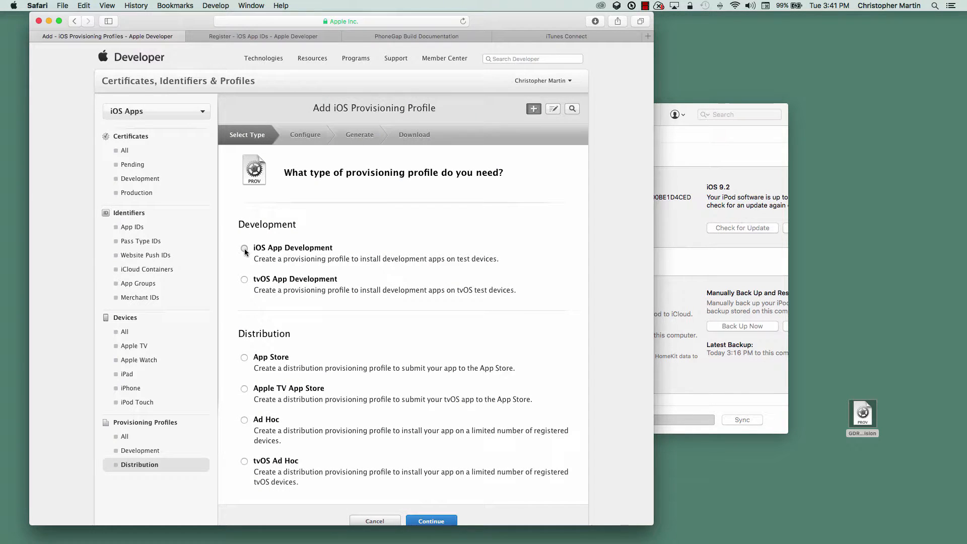
left_click(245, 358)
left_click(426, 521)
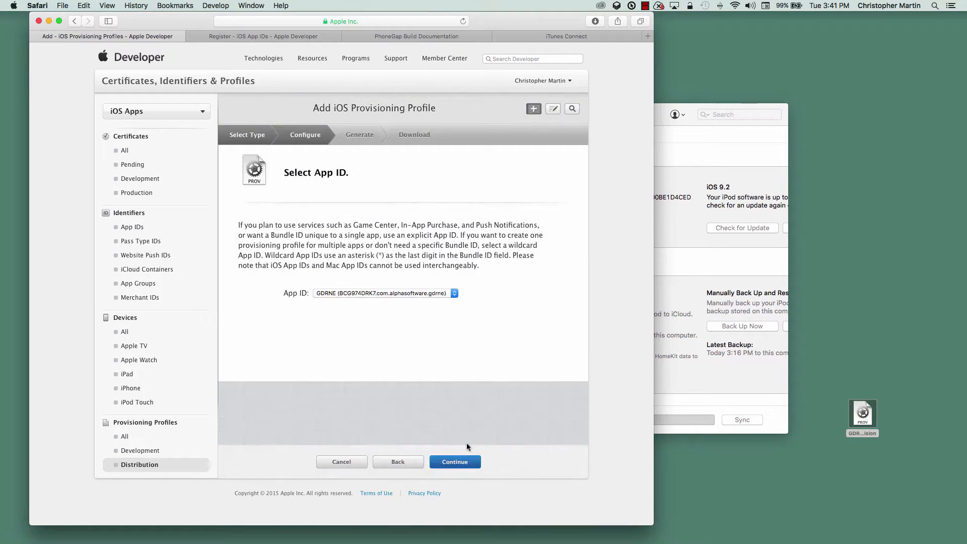
Accept the GDRNE App ID and include the Alpha Software Inc. iOS Distribution certificate in the App Store profile.
left_click(462, 459)
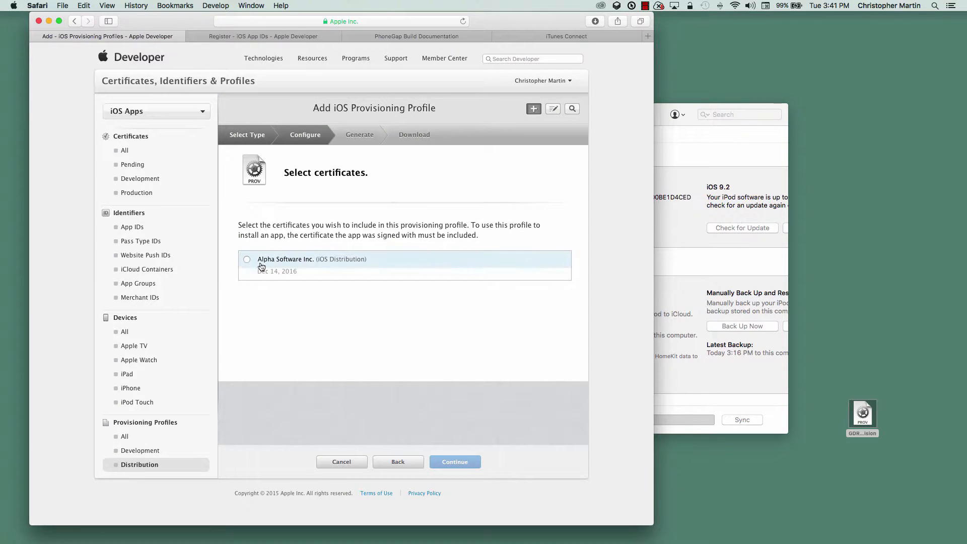
left_click(247, 261)
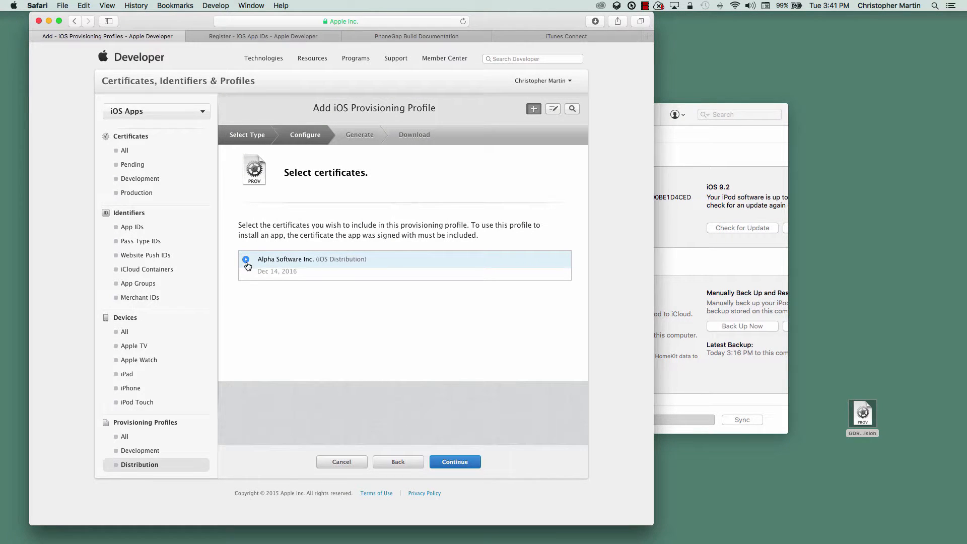
left_click(451, 462)
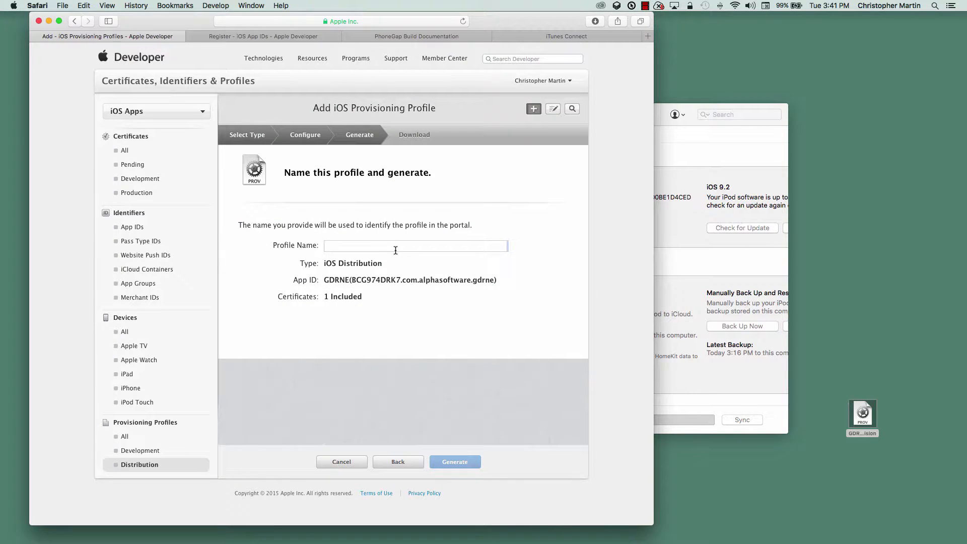
Name the App Store provisioning profile Deploy GDRNE and generate it.
left_click(395, 251)
type("Deploy GDRNE")
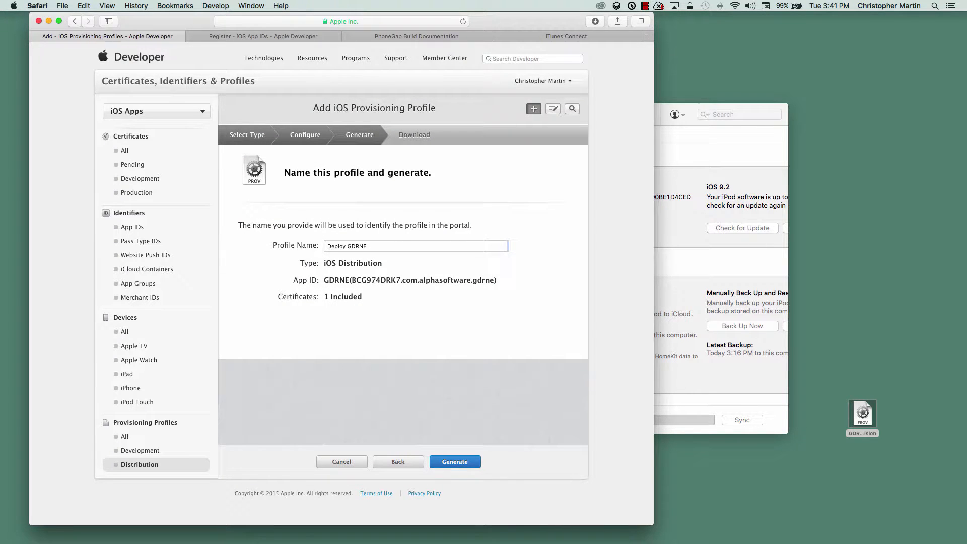
left_click(455, 462)
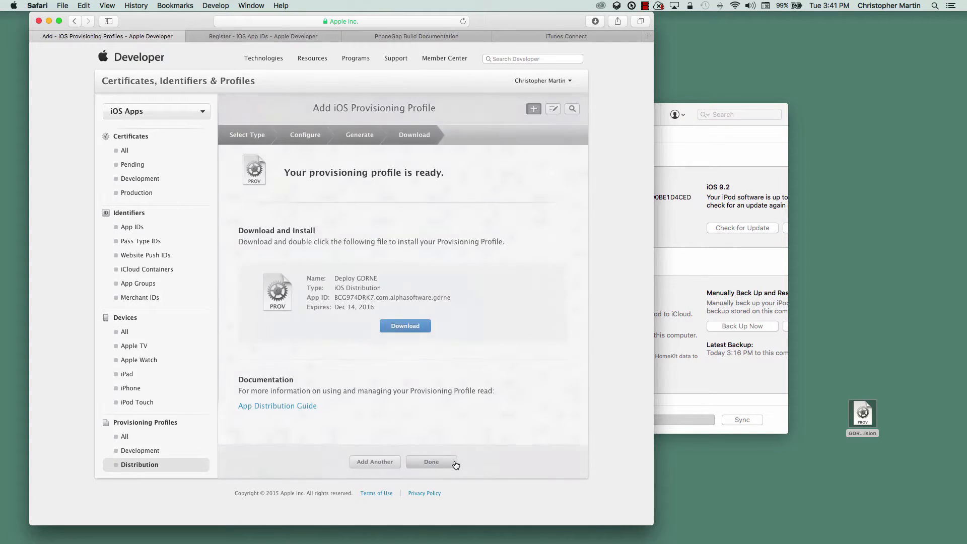
Download Deploy_GDRNE.mobileprovision, place it on the Desktop and finish the profile creation.
left_click(408, 336)
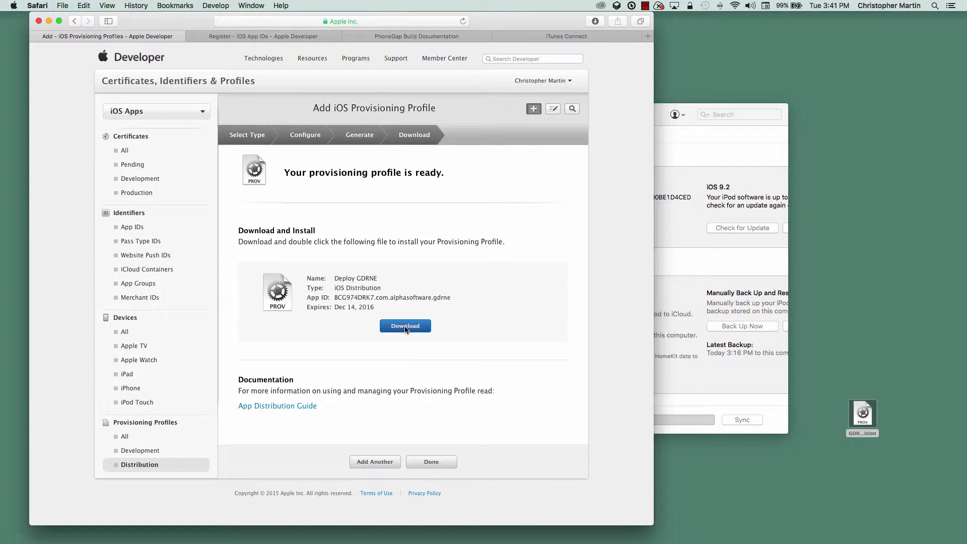
left_click(598, 22)
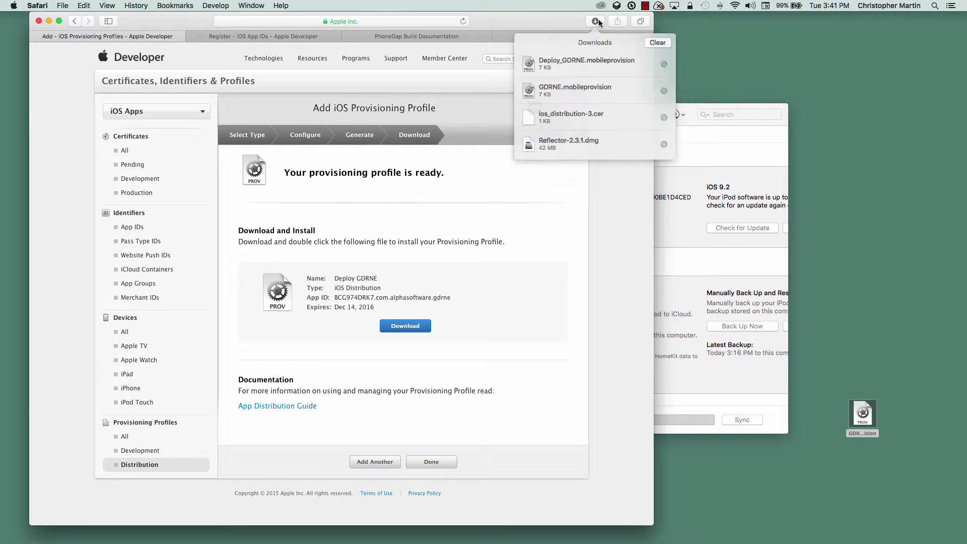
left_click_drag(575, 58, 846, 479)
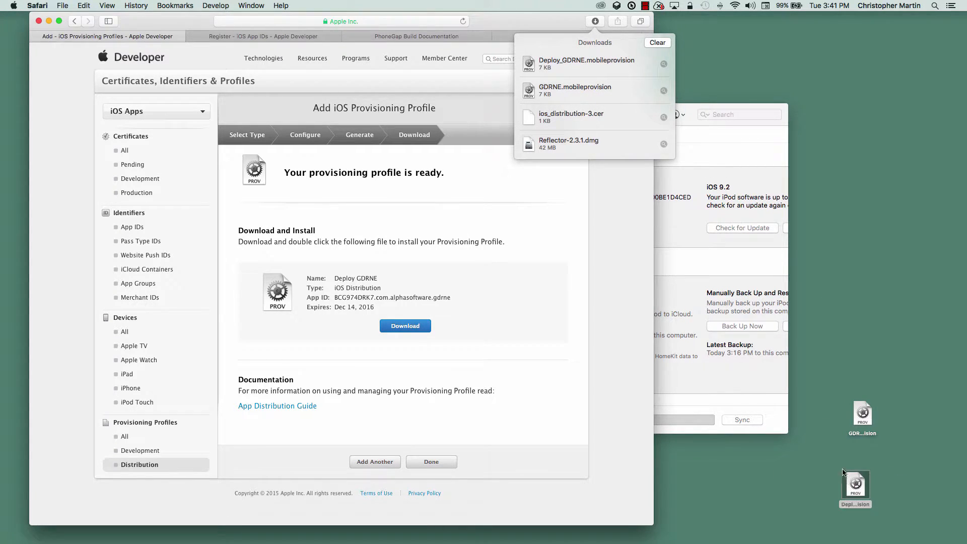
left_click(427, 463)
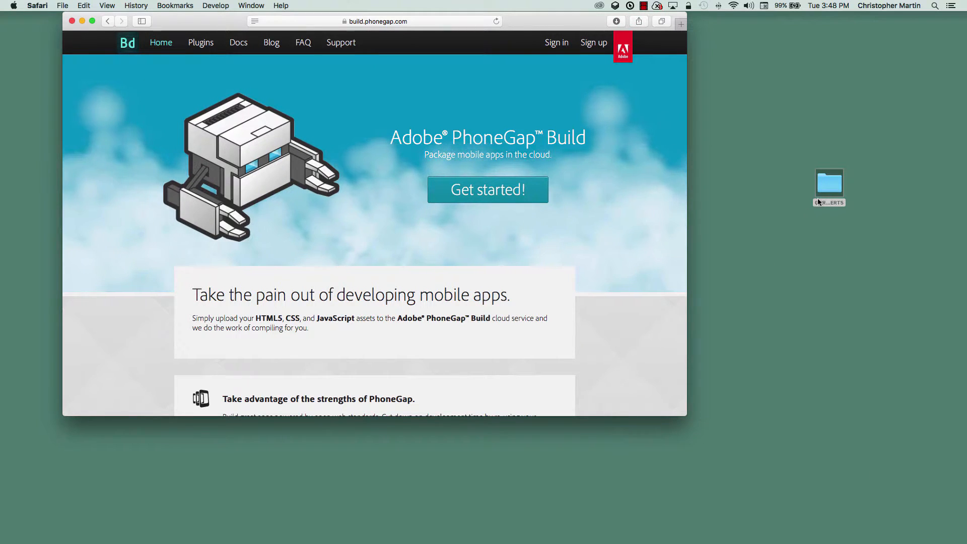
Review the certificate and profile files in the GDRNE CERTS folder on the Desktop, and close its window.
left_click_drag(818, 201, 755, 275)
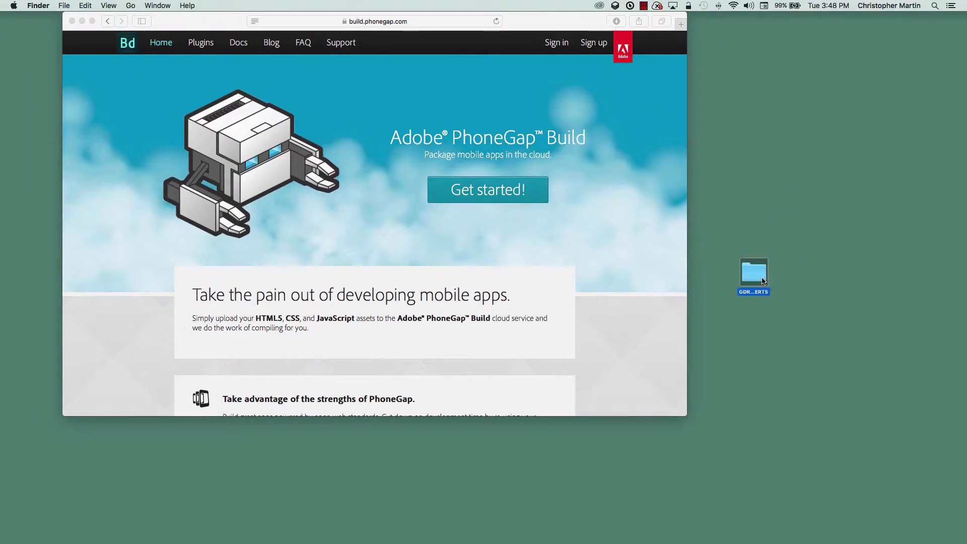
double_click(755, 274)
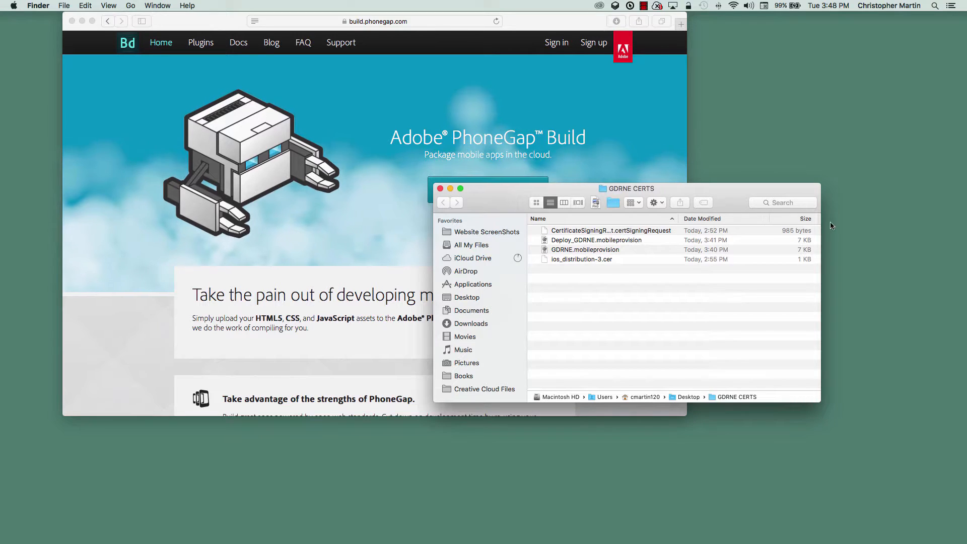
left_click_drag(821, 250, 912, 251)
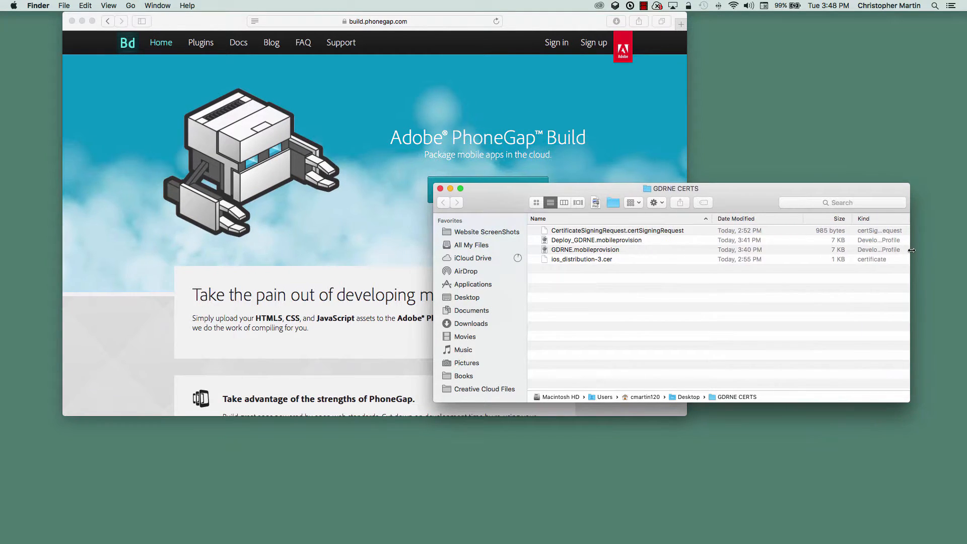
left_click(438, 188)
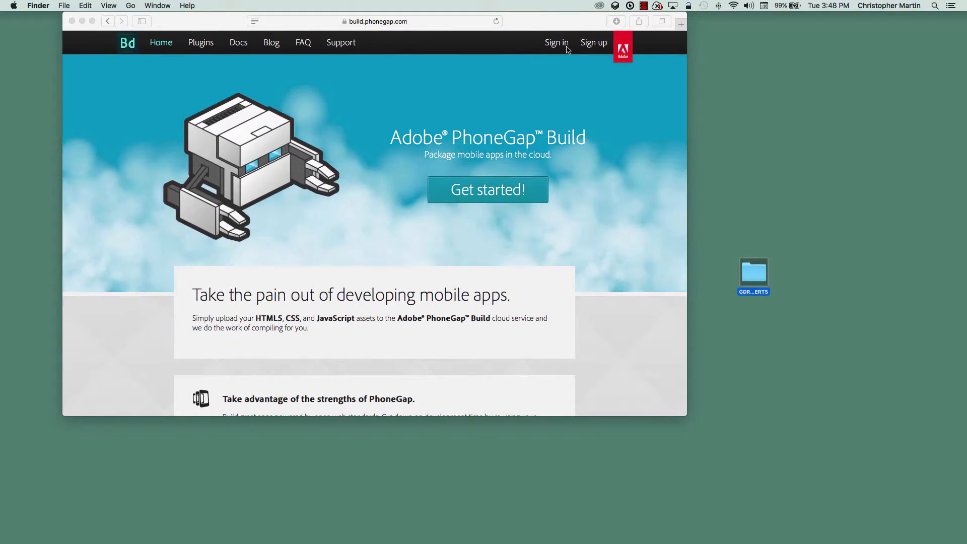
Open the iOS Signing page in the PhoneGap Build documentation and find the P12 conversion instructions for Mac OS.
left_click(242, 44)
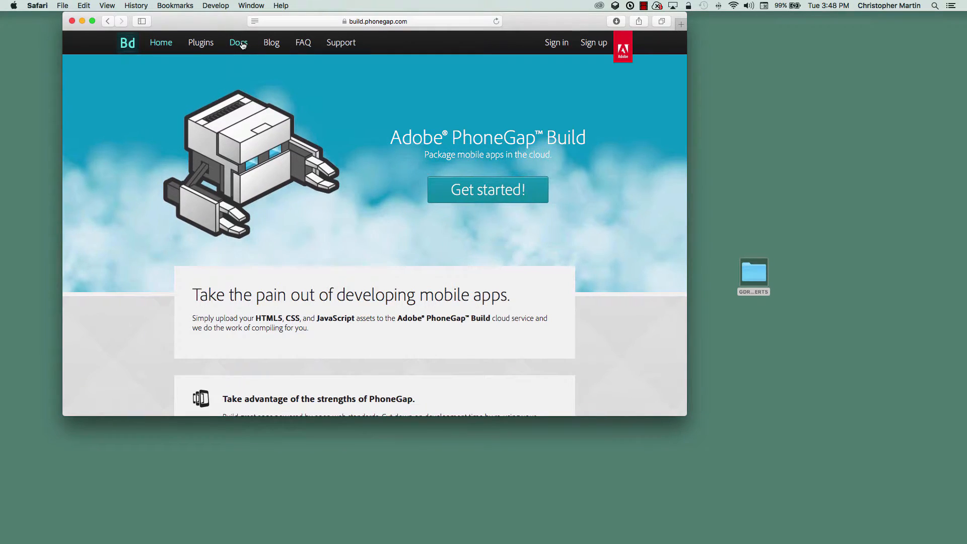
left_click(242, 44)
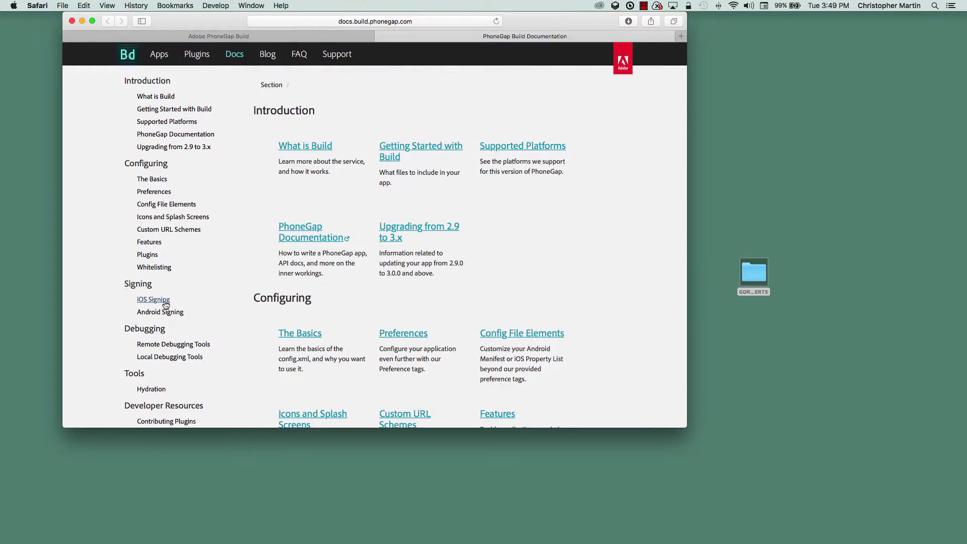
left_click(153, 300)
scroll(370, 287, "down", 5)
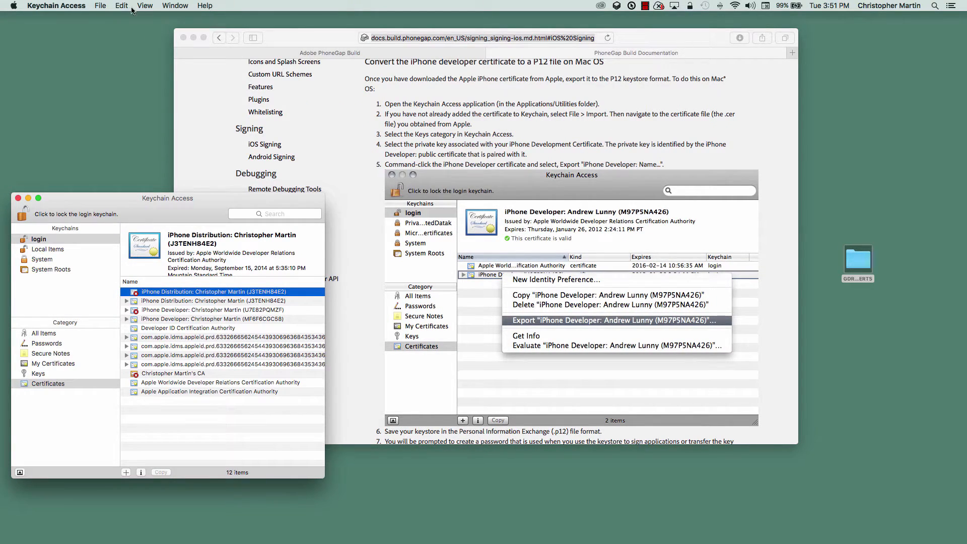
Import ios_distribution-3.cer from the GDRNE CERTS folder into the login keychain in Keychain Access.
left_click(101, 6)
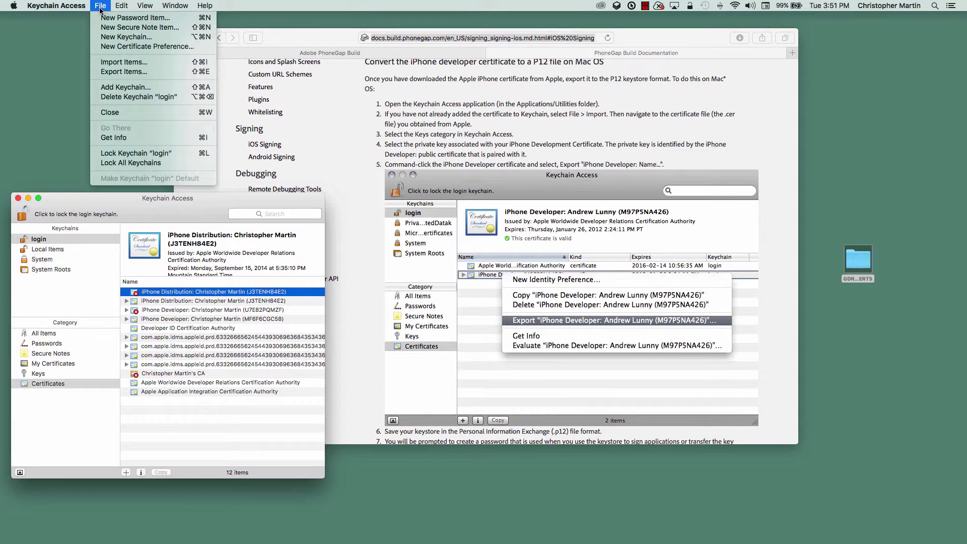
left_click(124, 62)
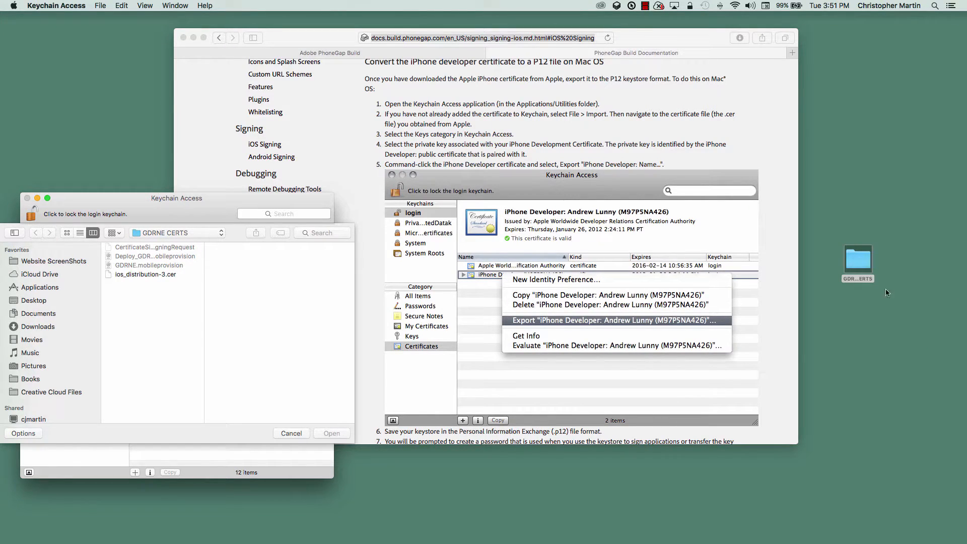
left_click(152, 274)
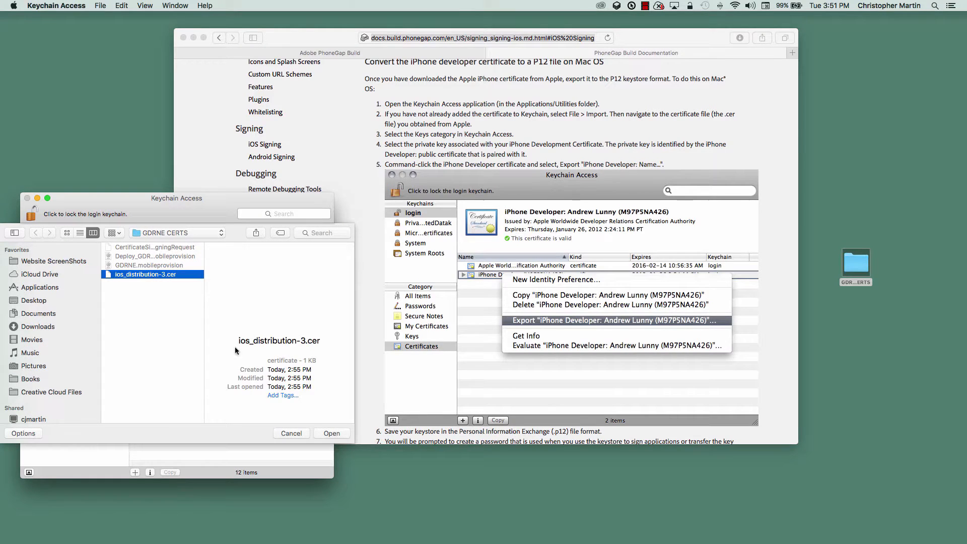
left_click(330, 433)
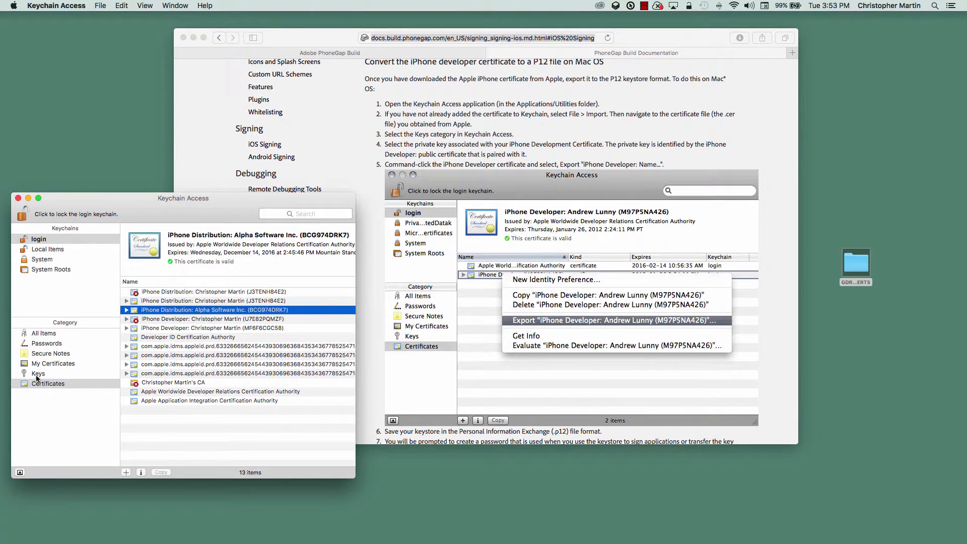
Export the iPhone Distribution: Alpha Software Inc. certificate under its private key as CertificatesGDRNE in .p12 format to the GDRNE CERTS folder.
left_click(36, 375)
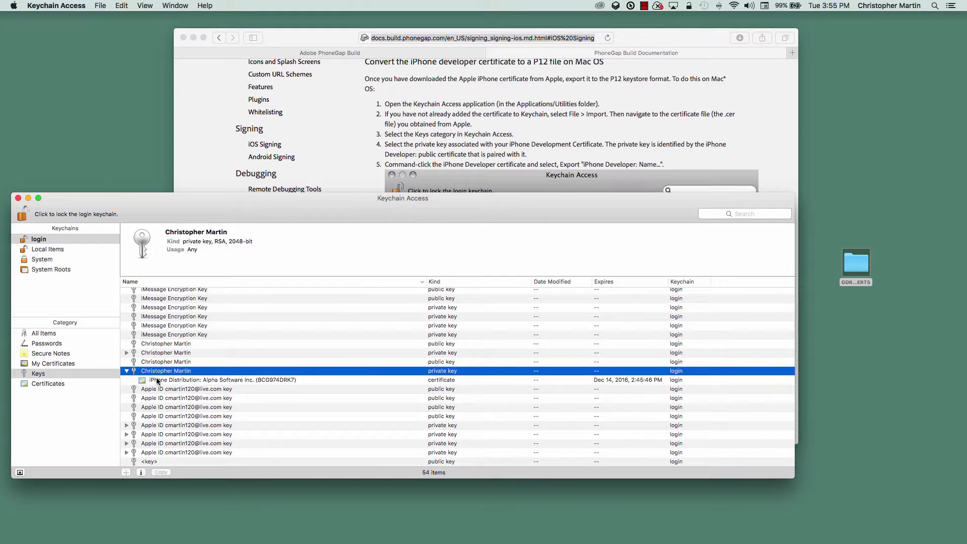
left_click(176, 381)
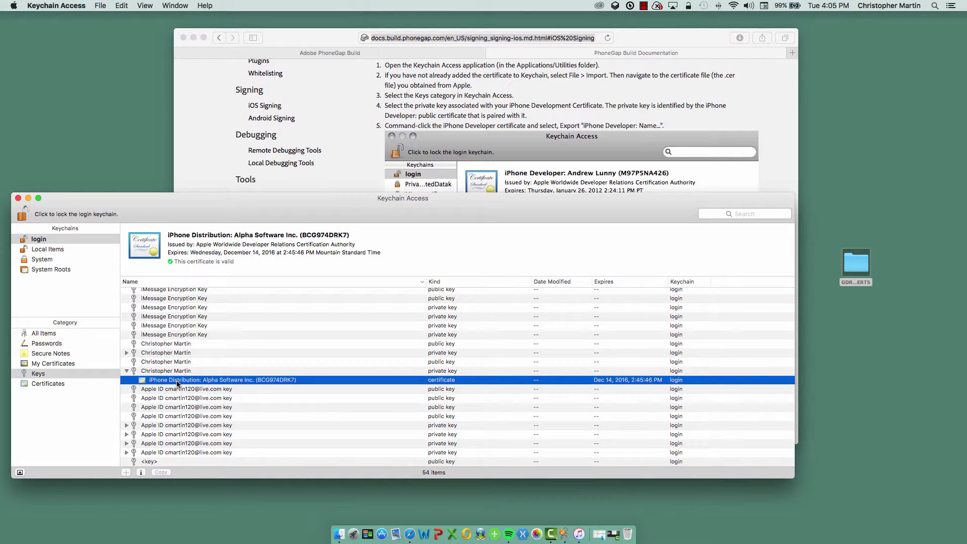
right_click(176, 382)
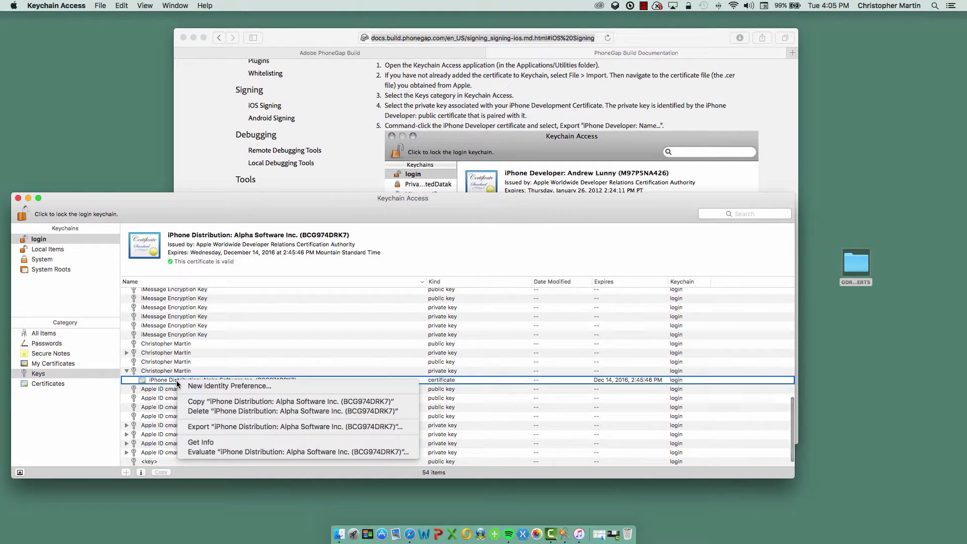
left_click(197, 427)
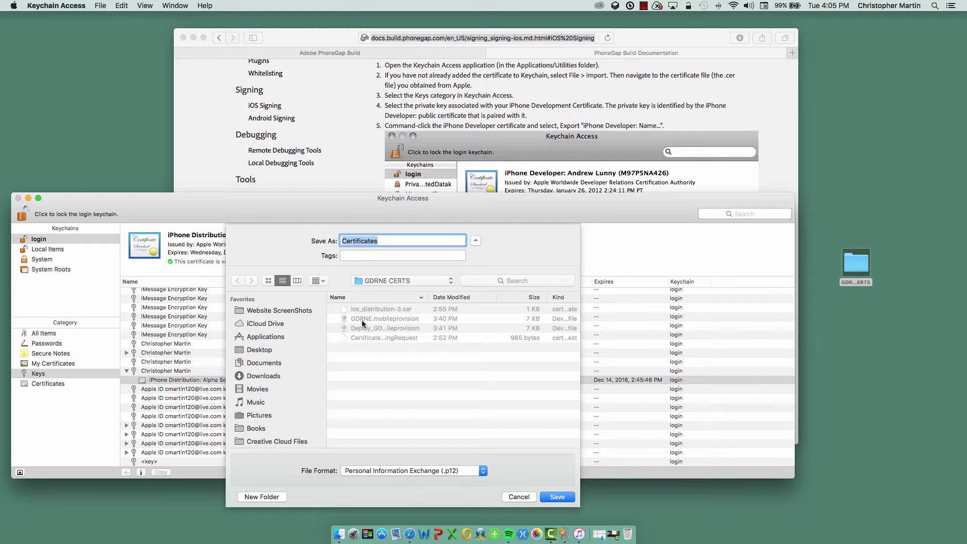
key("Return")
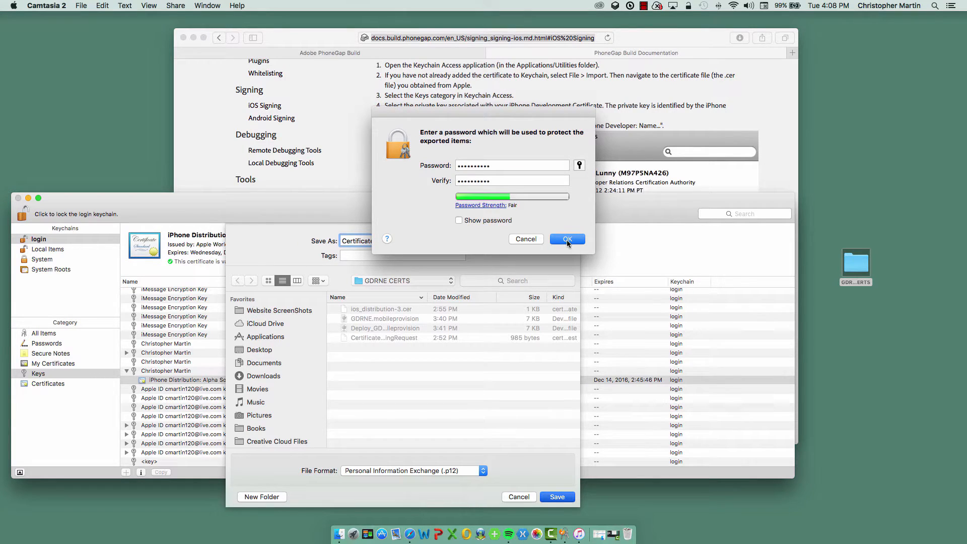
Confirm the password protecting the exported items and allow the key export with the login keychain password.
left_click(567, 240)
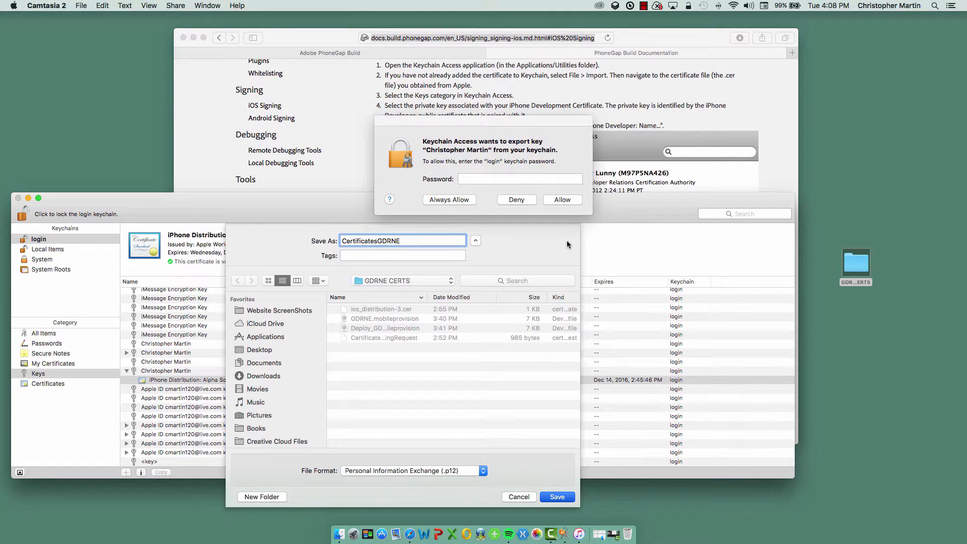
left_click(469, 180)
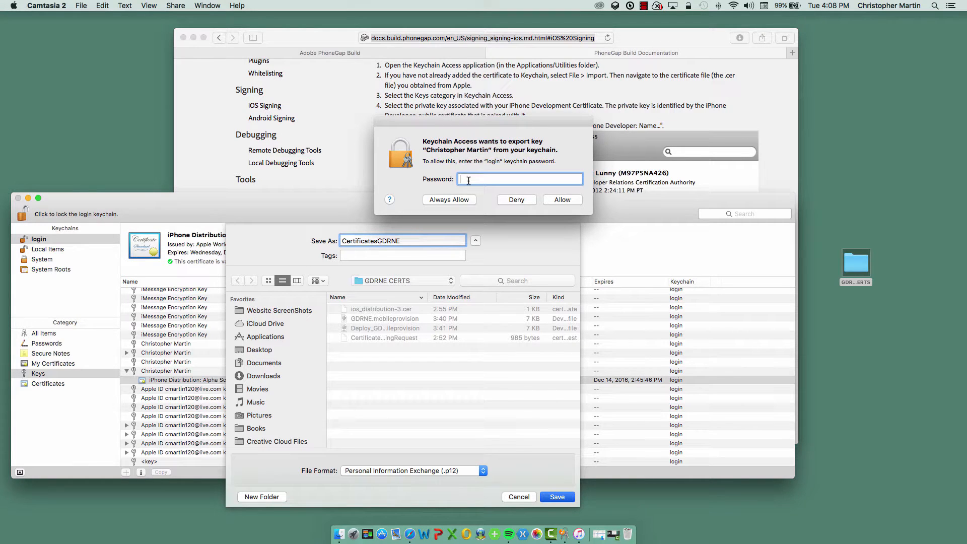
type("••••••••••")
left_click(569, 200)
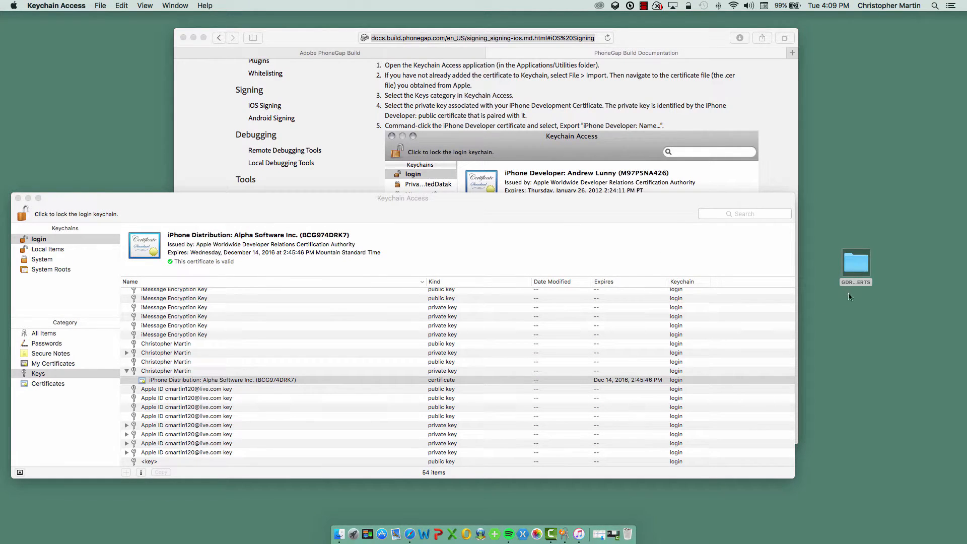
Open the GDRNE CERTS folder and check for the exported CertificatesGDRNE.p12 file.
double_click(855, 272)
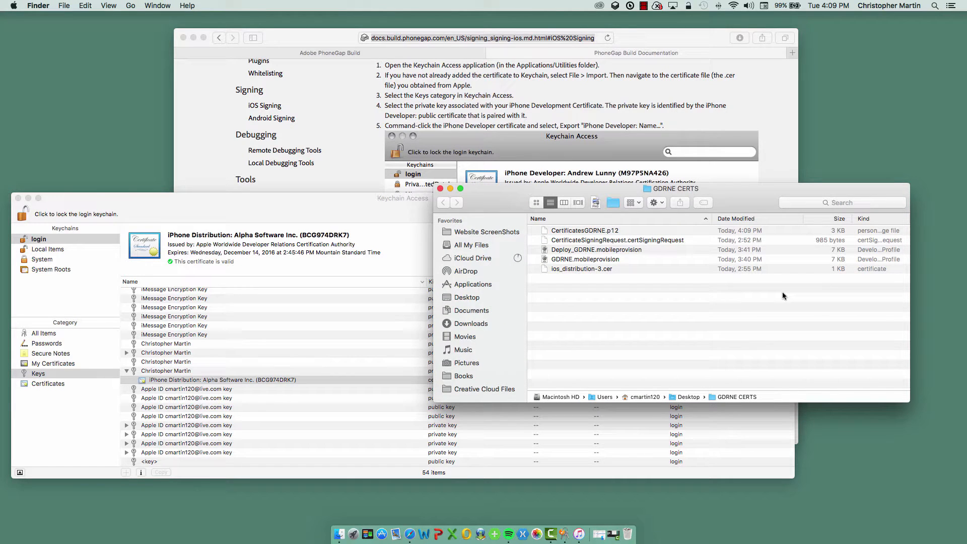
left_click(607, 232)
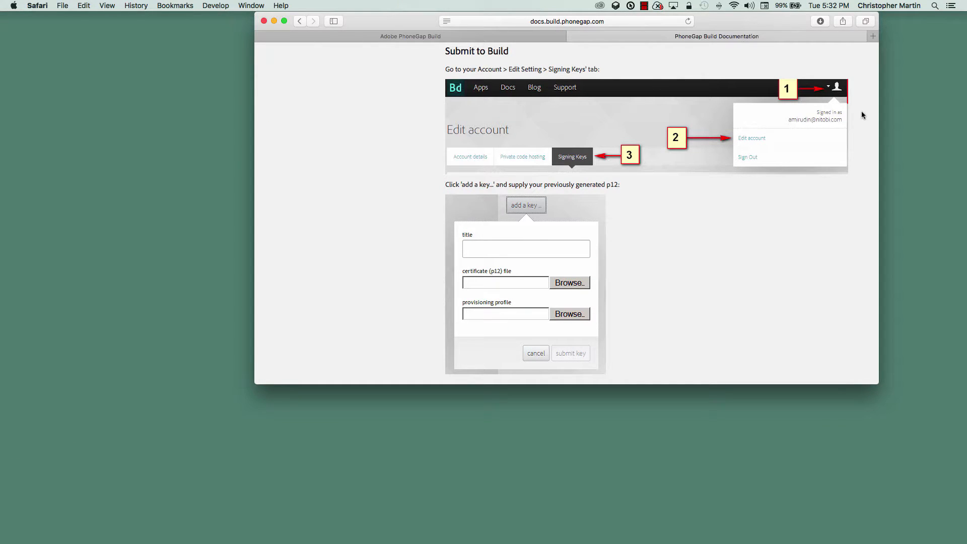
Return to the Adobe PhoneGap Build site in Safari and sign in to reach the apps list.
left_click(337, 38)
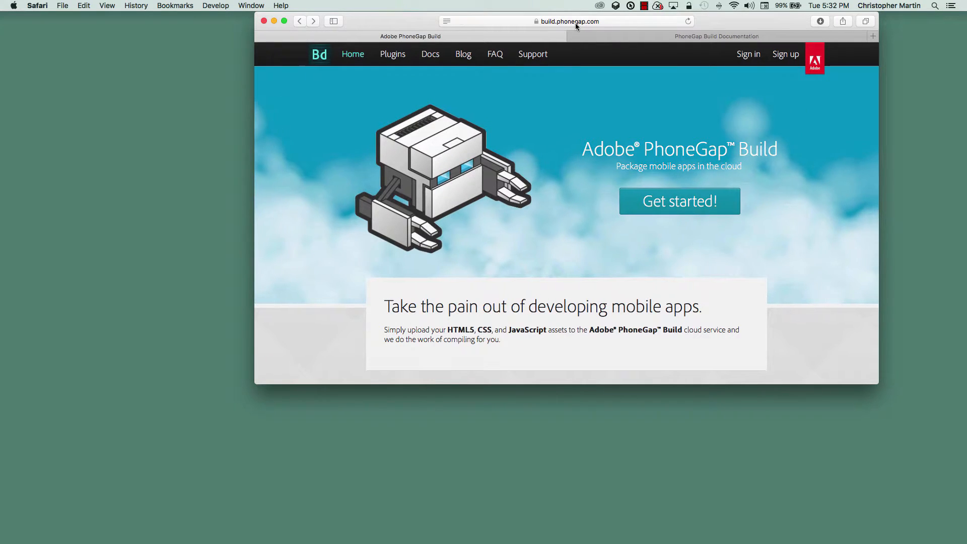
left_click(747, 56)
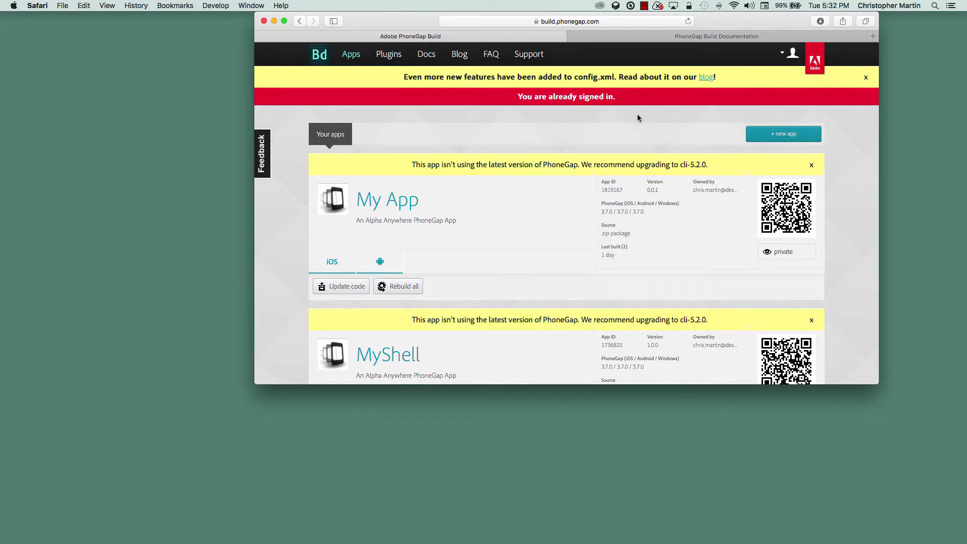
Open the signing keys section of the PhoneGap Build account settings.
left_click(790, 59)
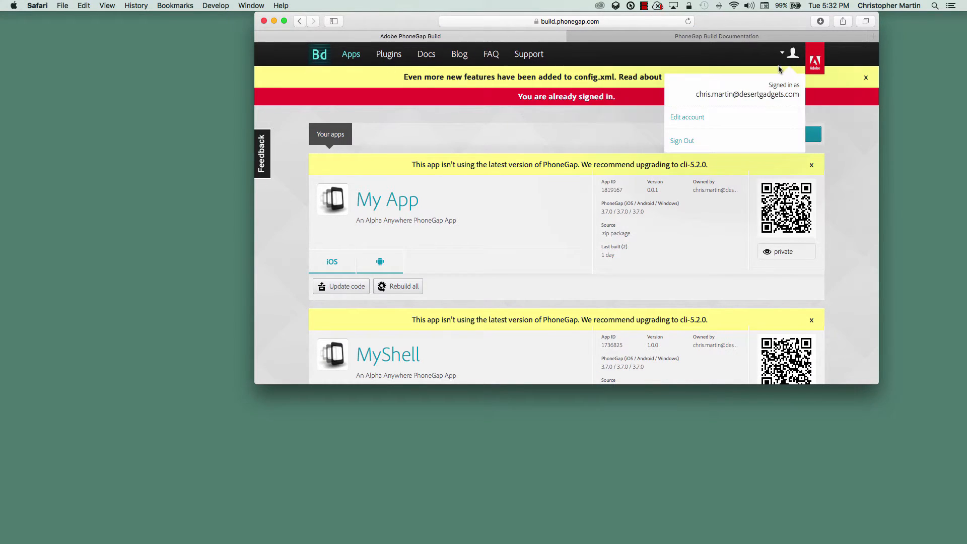
left_click(684, 119)
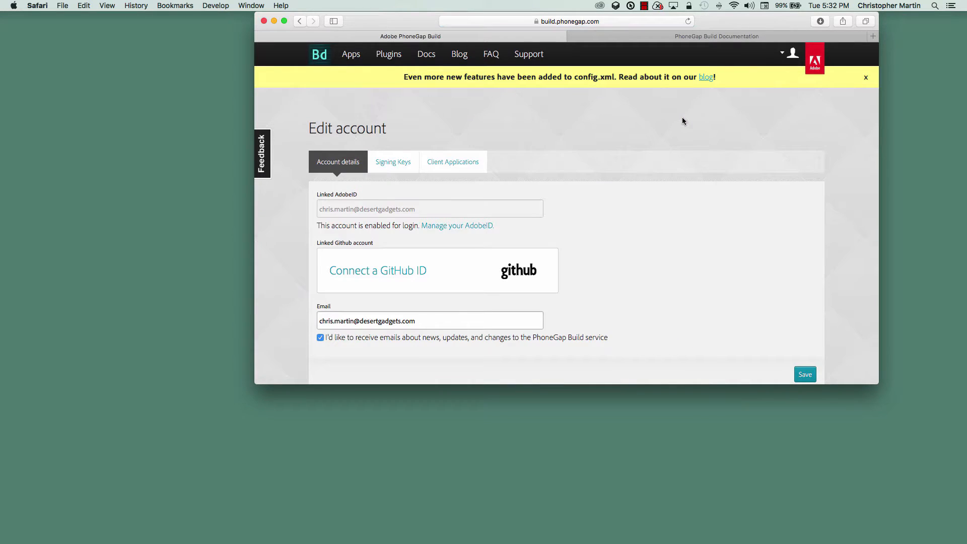
left_click(398, 167)
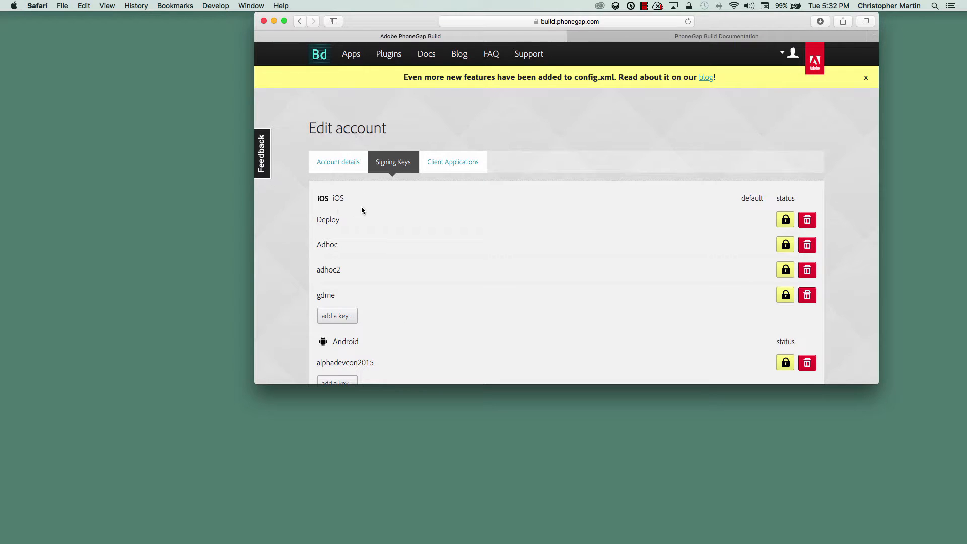
Start adding an iOS signing key with the title FinalGDRNEAdhoc.
left_click(337, 316)
left_click(306, 355)
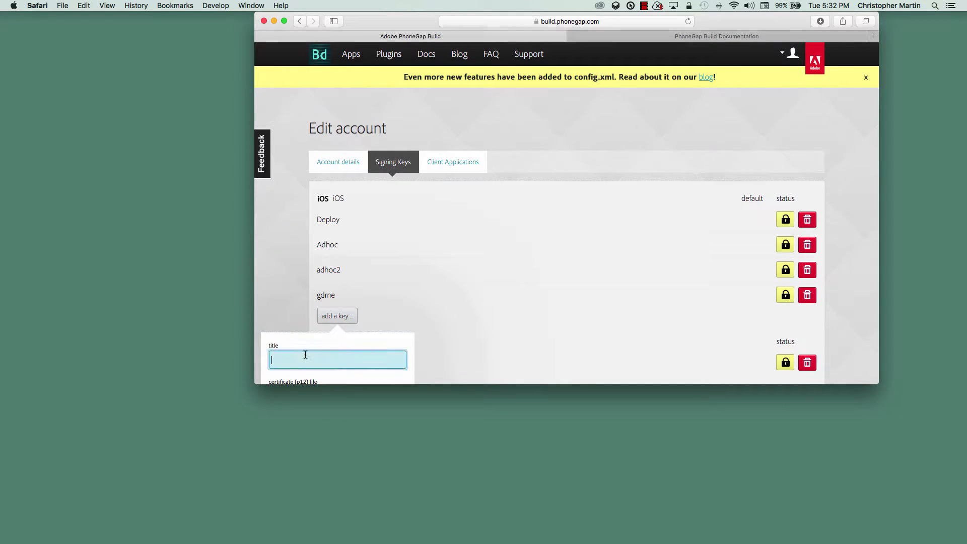
type("FinalGDRNE")
type("Adh")
scroll(462, 325, "down", 8)
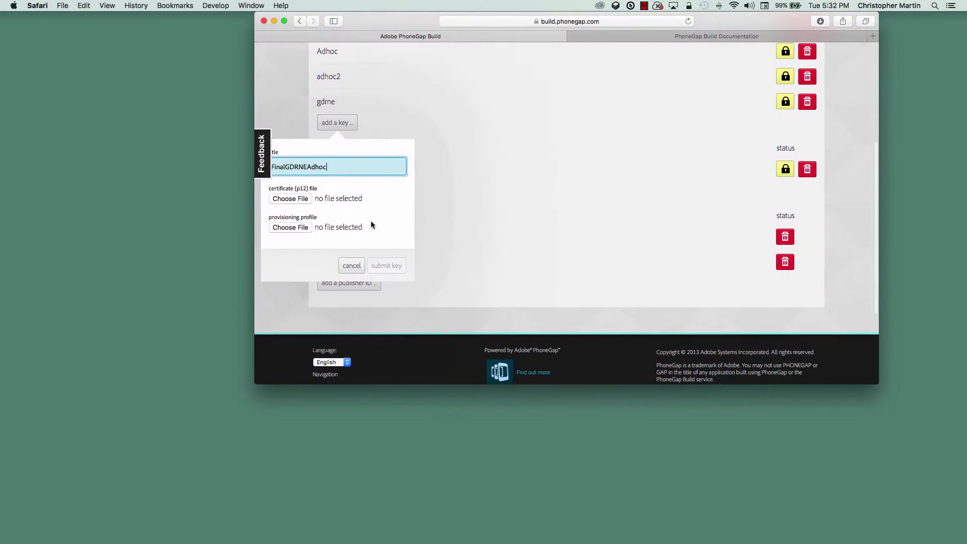
scroll(375, 224, "up", 2)
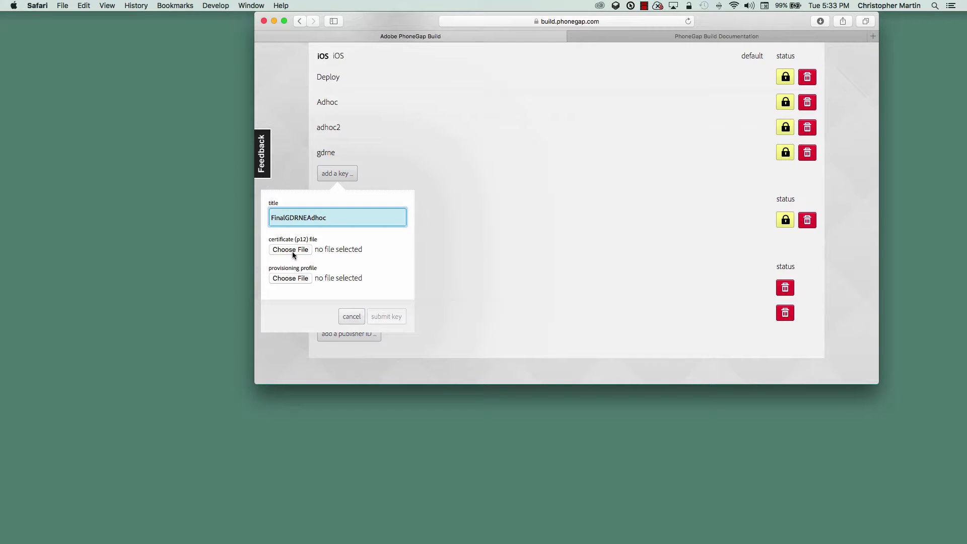
Attach CertificatesGDRNE.p12 and the GDRNE.mobileprovision profile to the FinalGDRNEAdhoc key and submit it.
left_click(292, 252)
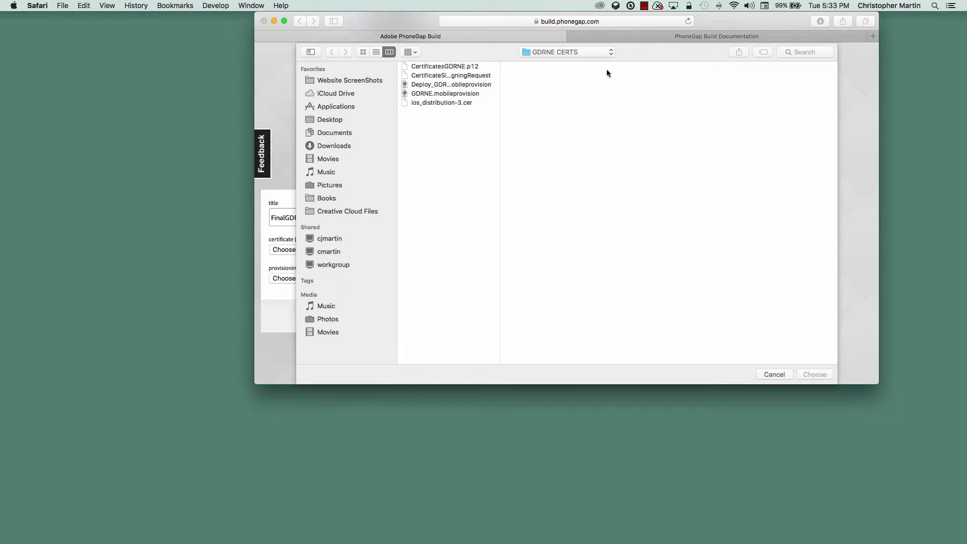
left_click(466, 66)
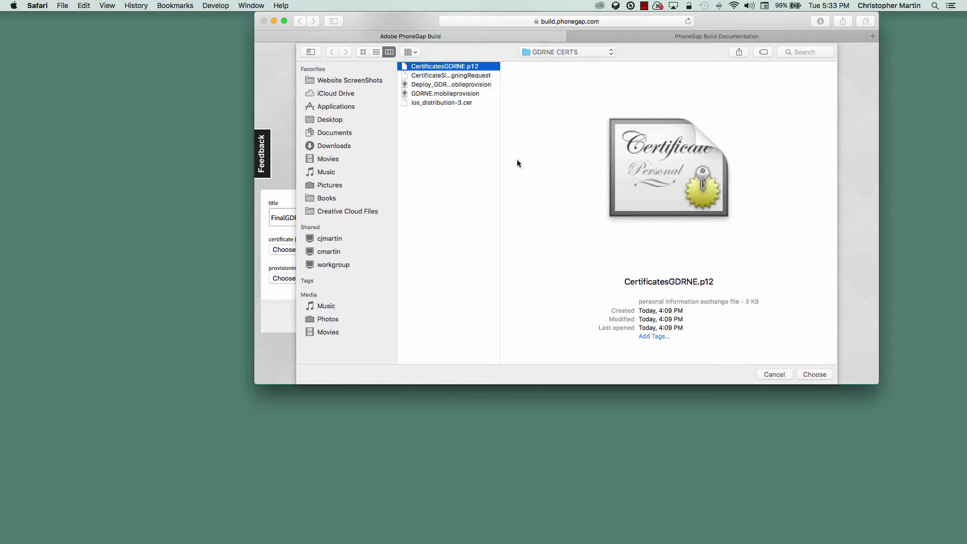
left_click(814, 374)
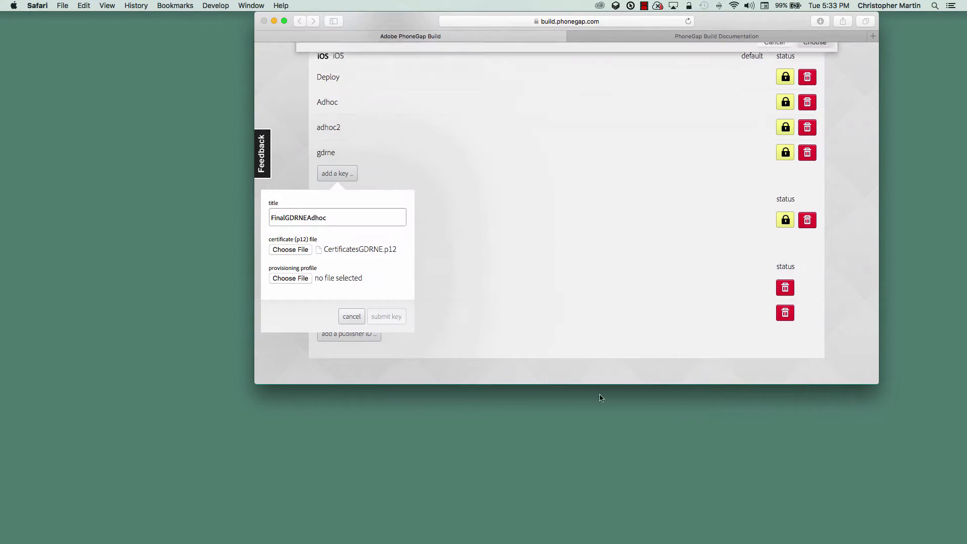
left_click(297, 280)
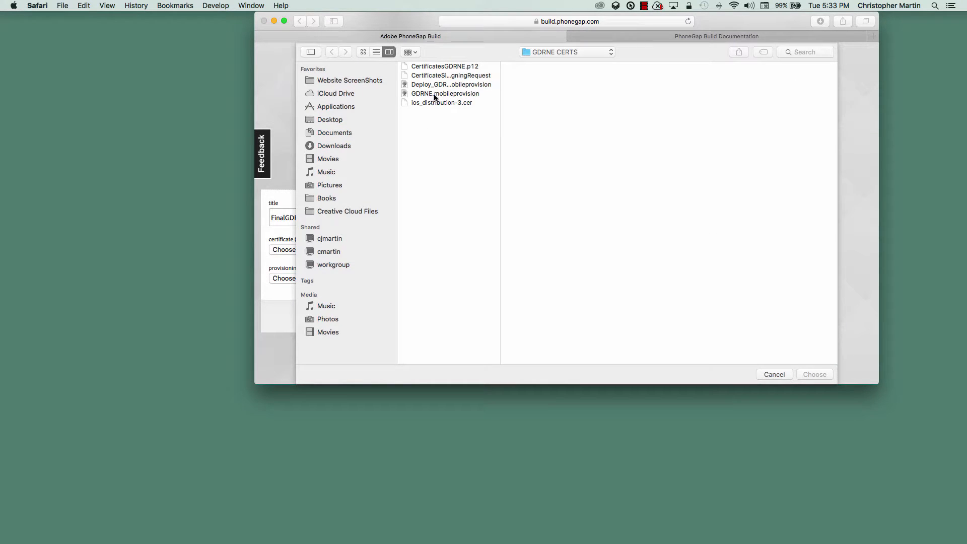
left_click(434, 94)
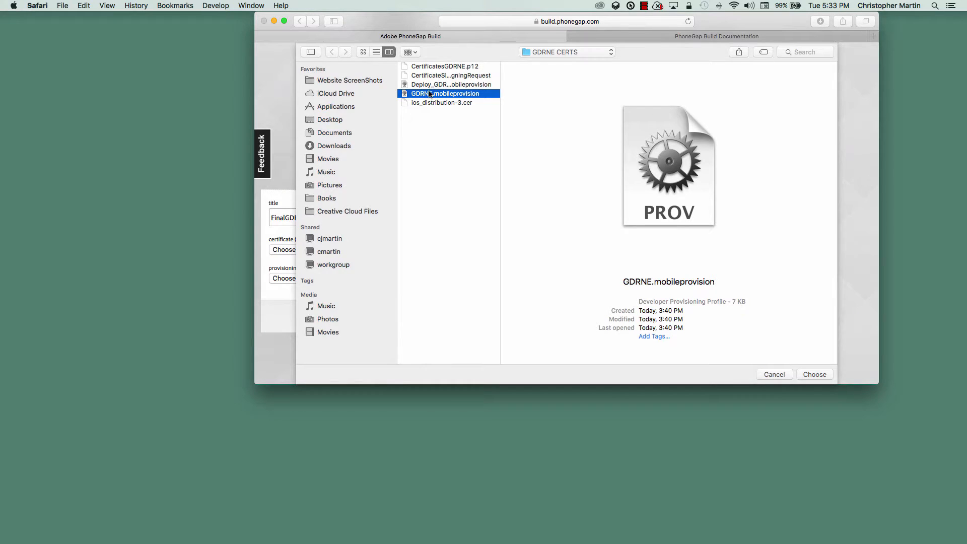
double_click(432, 93)
left_click(387, 317)
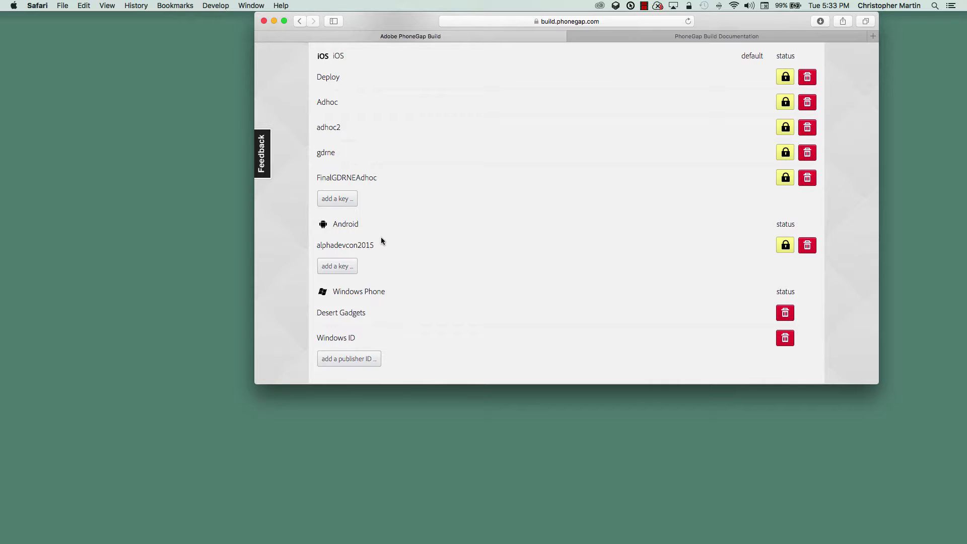
Start adding another iOS signing key with the title FinalGDRNEDeploy.
left_click(340, 198)
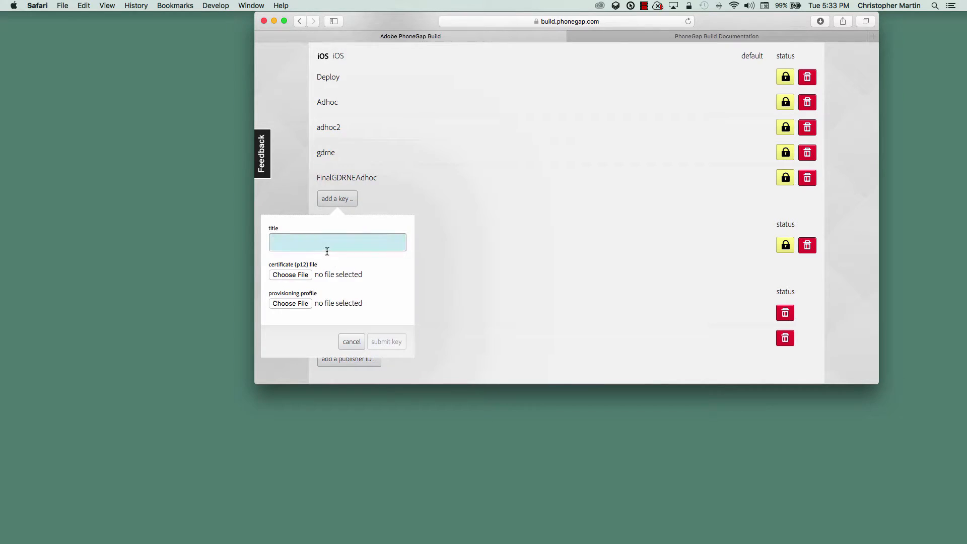
left_click(325, 246)
type("FinalGDRNE")
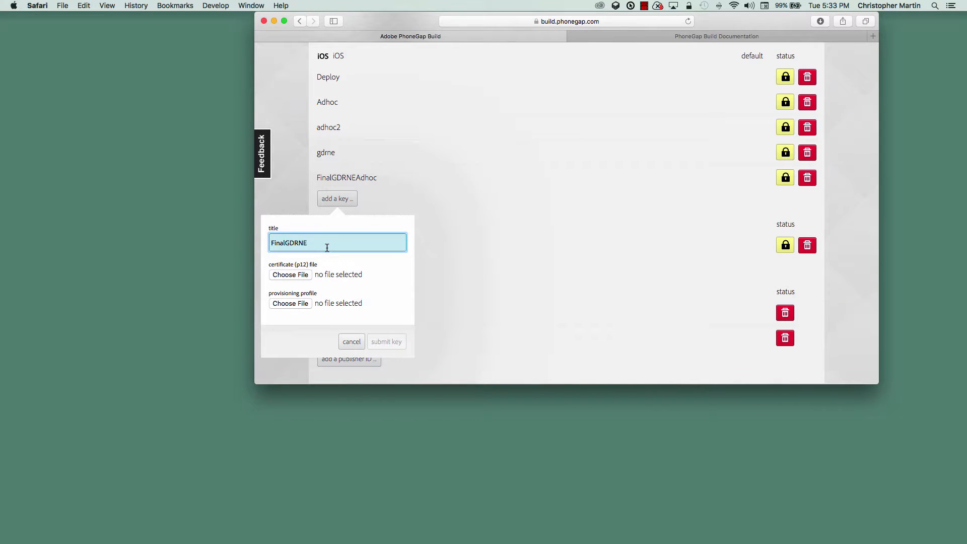
type("Deploy")
Attach CertificatesGDRNE.p12 and the Deploy_GDRNE.mobileprovision profile to the FinalGDRNEDeploy key and submit it.
left_click(291, 276)
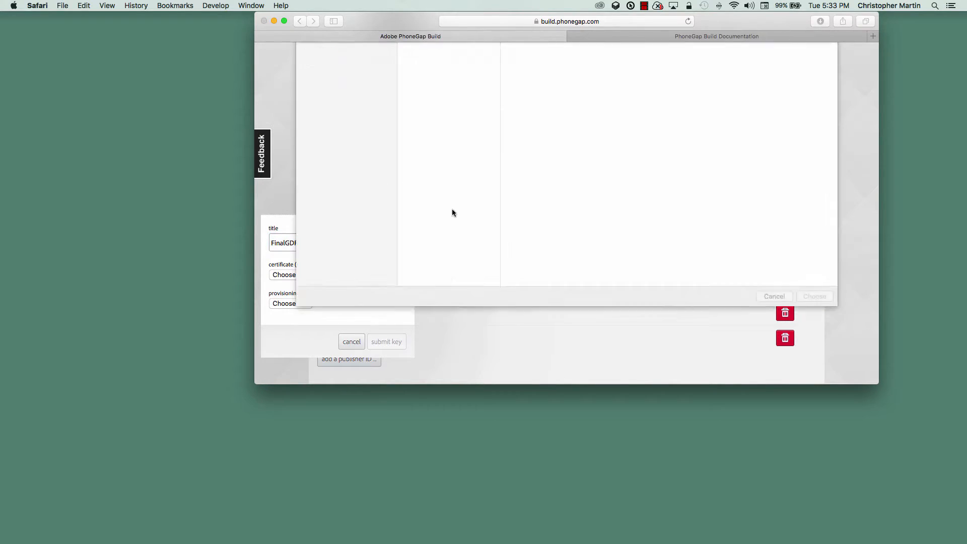
left_click(452, 68)
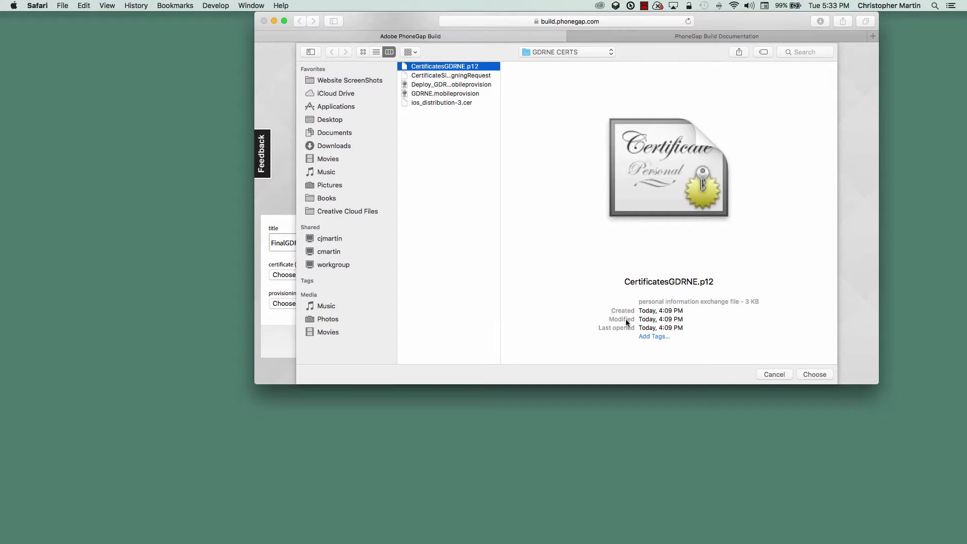
left_click(813, 374)
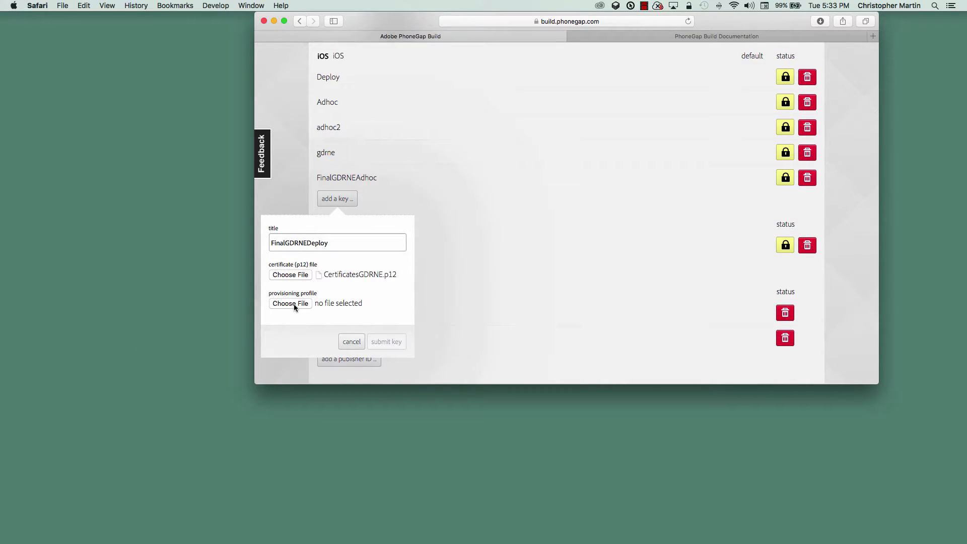
left_click(291, 304)
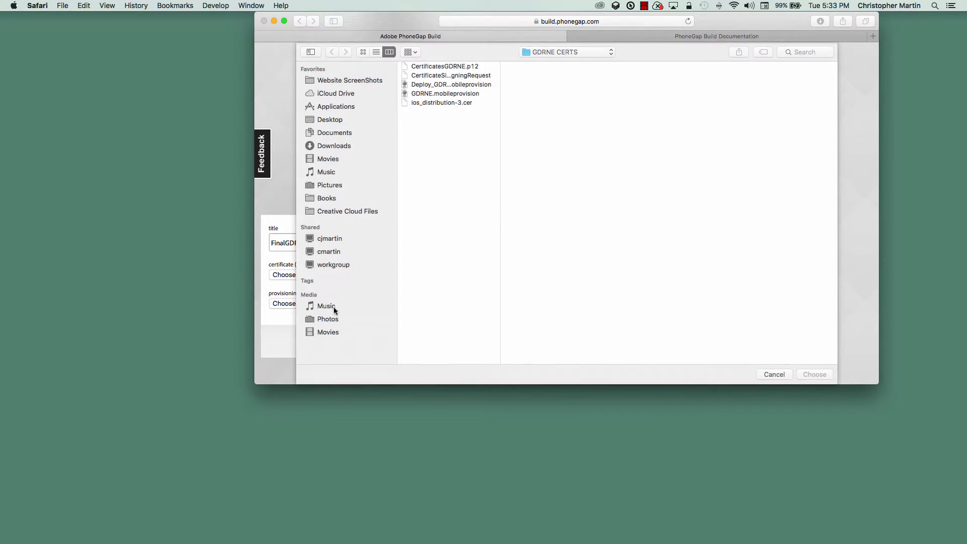
left_click(431, 87)
key("Return")
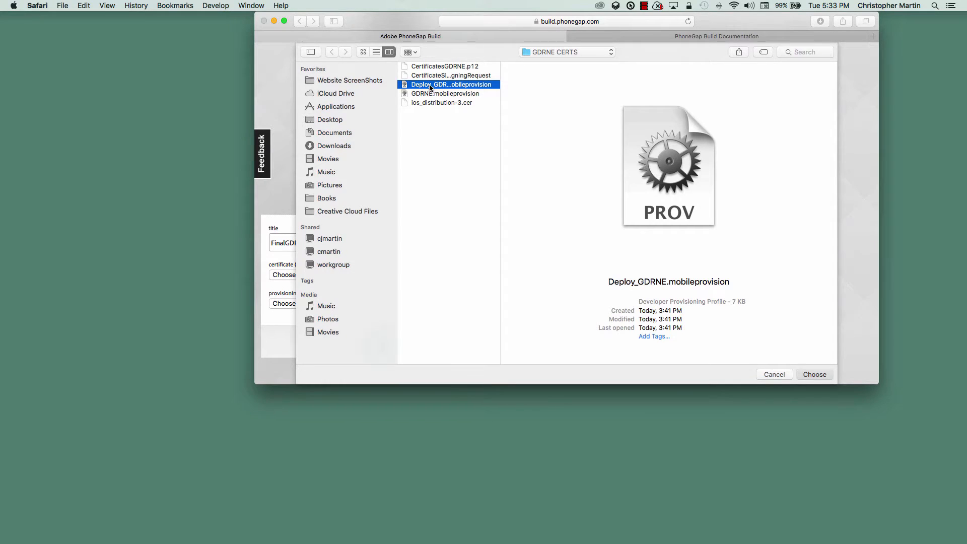
left_click(385, 341)
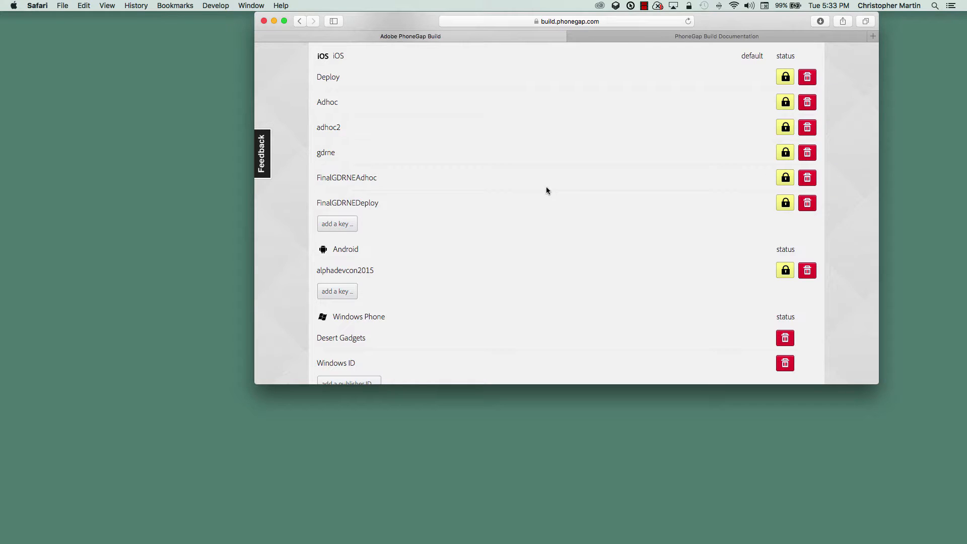
Unlock the FinalGDRNEAdhoc key with the certificate password.
left_click(785, 177)
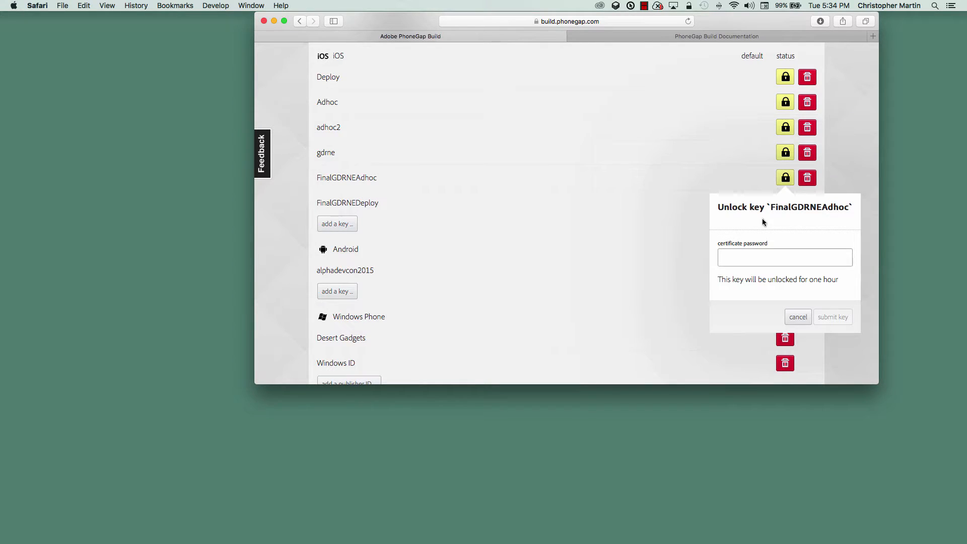
left_click(737, 261)
key("super+v")
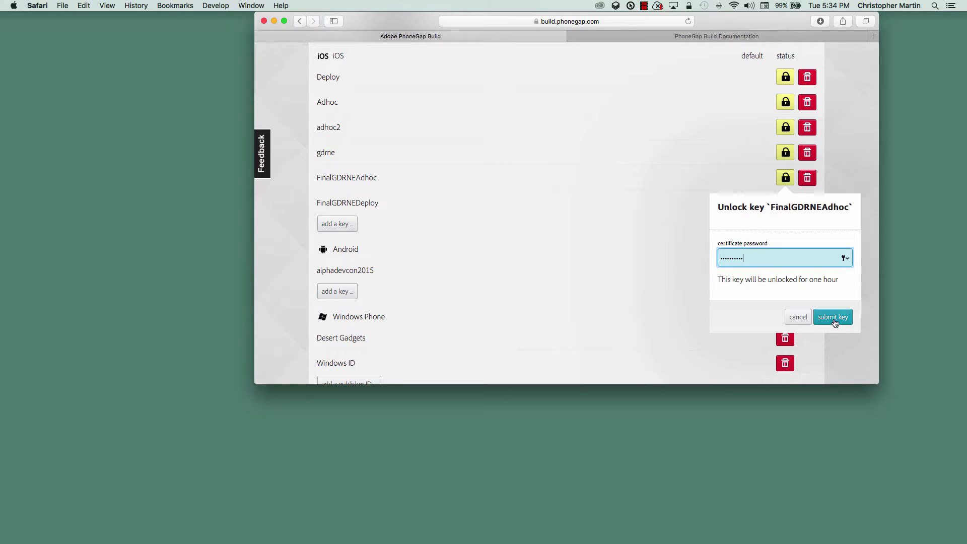
left_click(834, 320)
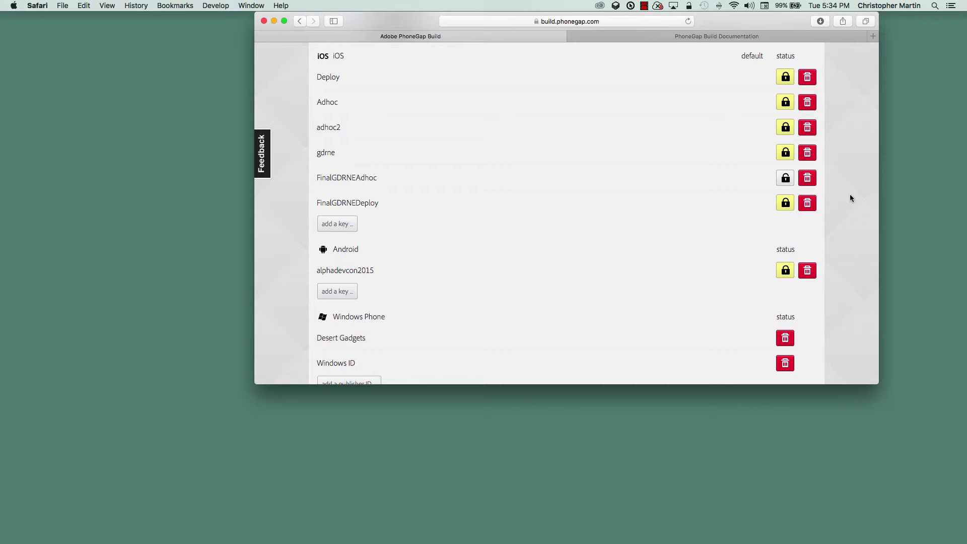
Unlock the FinalGDRNEDeploy key by entering and submitting its certificate password.
left_click(785, 203)
left_click(741, 286)
left_click(738, 284)
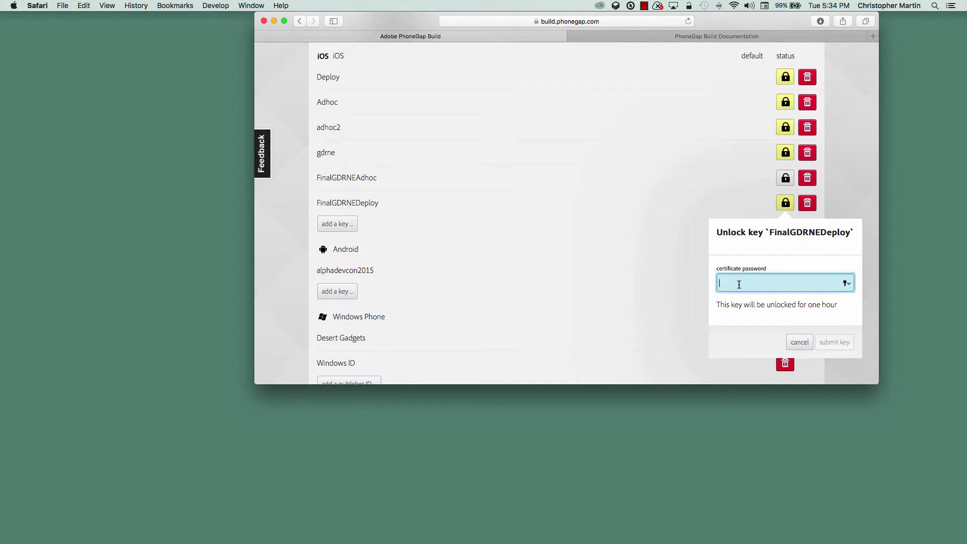
type("•••••")
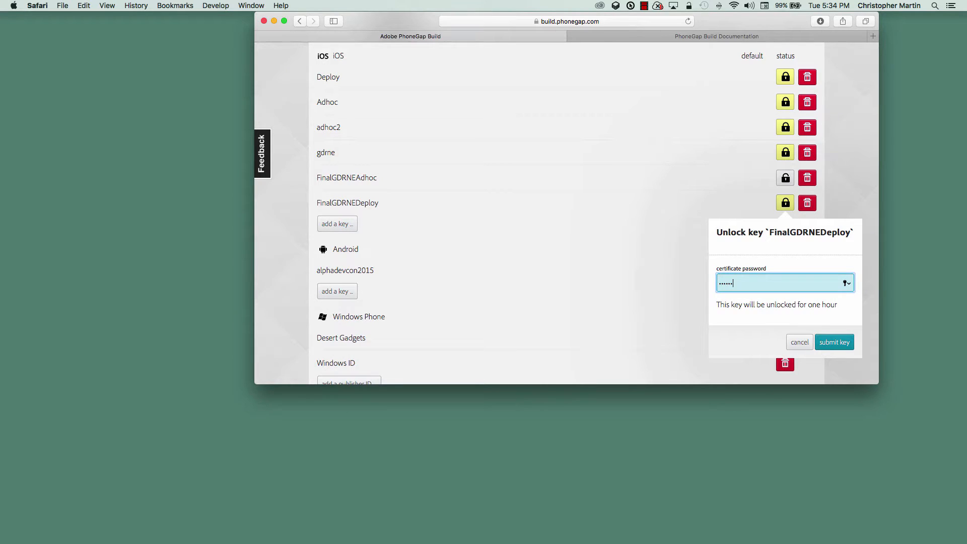
type("••")
key("Return")
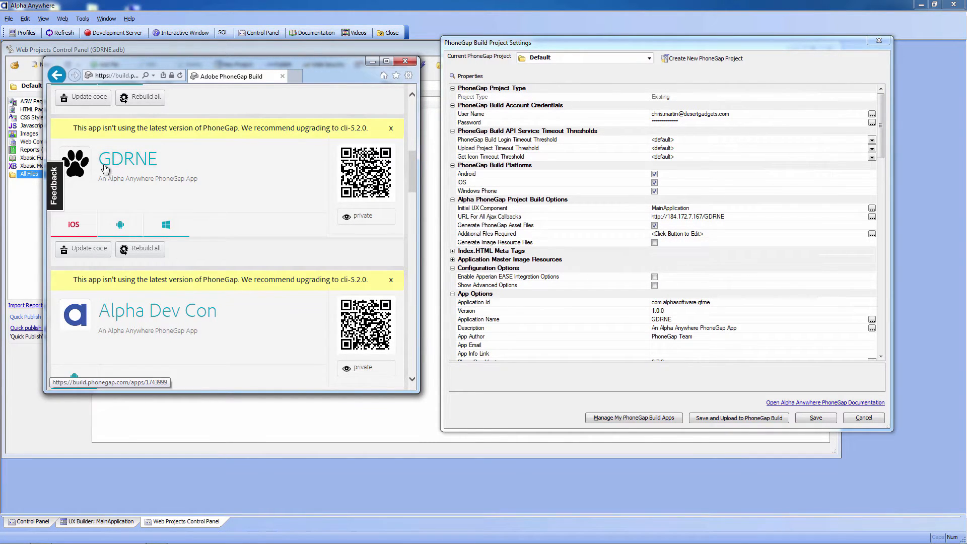
In Alpha Anywhere's PhoneGap Build project settings, set the application name to AdhocGDRNE and the application ID to com.alphasoftware.adhocgdrne.
left_click(676, 319)
double_click(666, 318)
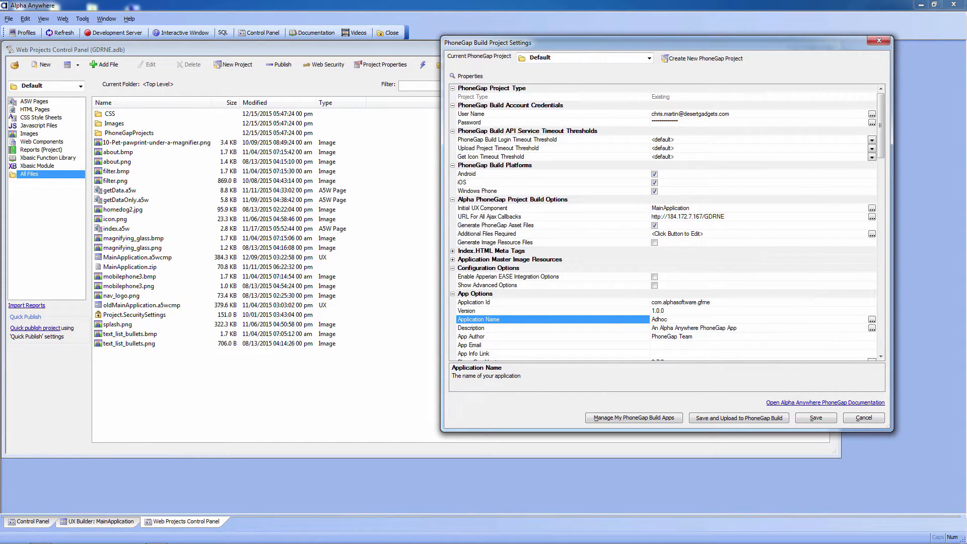
type("AdhocGDRNE")
left_click(743, 302)
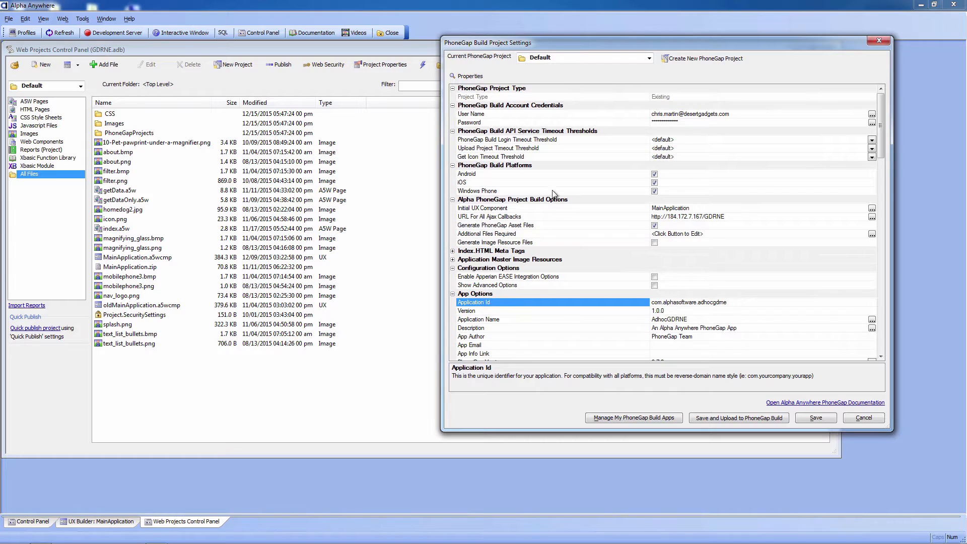
Exclude Android and Windows Phone from the build platforms, then save and upload the project to PhoneGap Build.
left_click(655, 174)
left_click(654, 191)
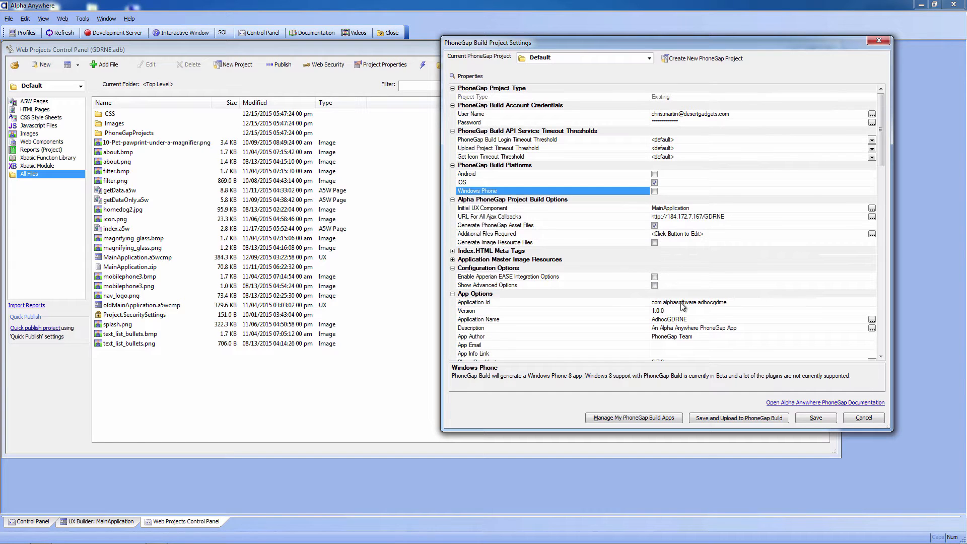
left_click(710, 419)
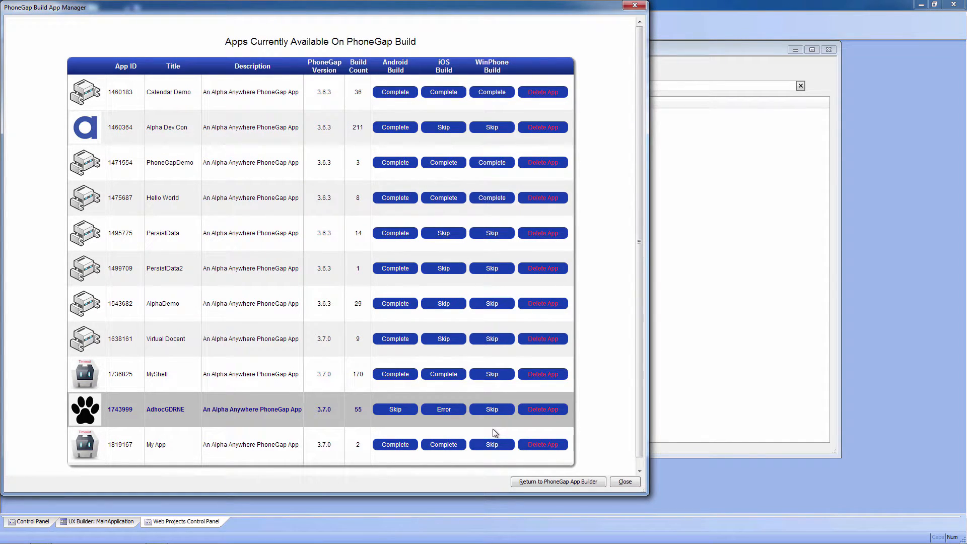
left_click(624, 482)
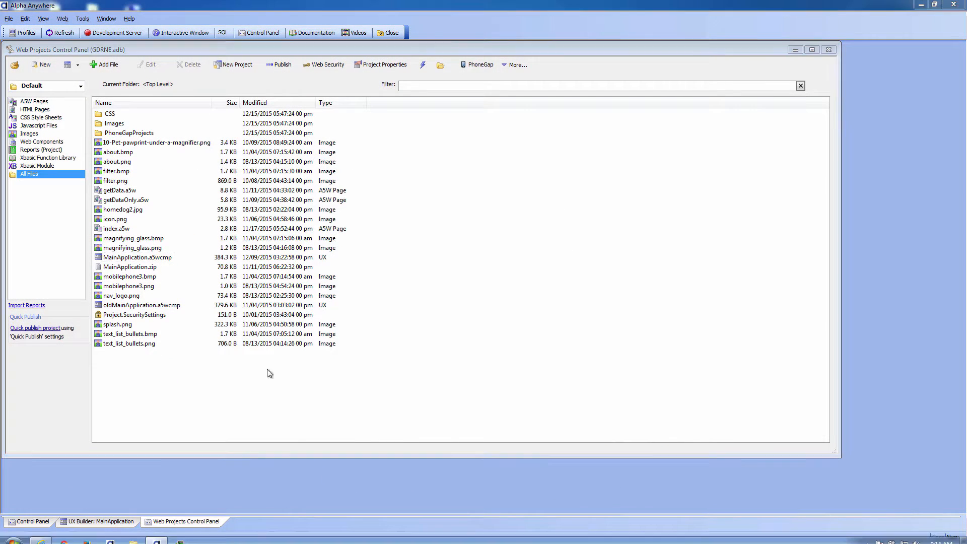
Switch to the PhoneGap Build site in Internet Explorer, open the AdhocGDRNE app and assign the FinalGDRNEAdhoc key to its iOS build.
key("super")
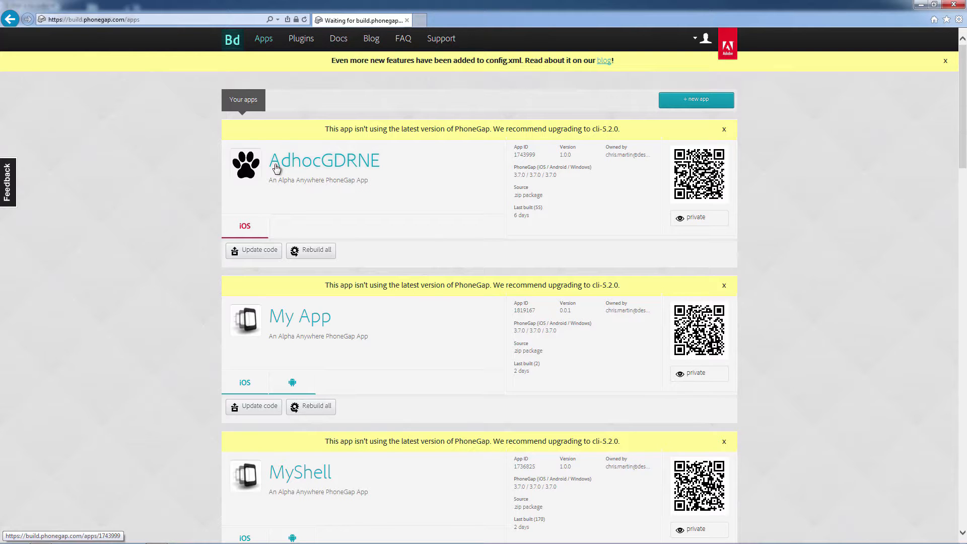
left_click(276, 168)
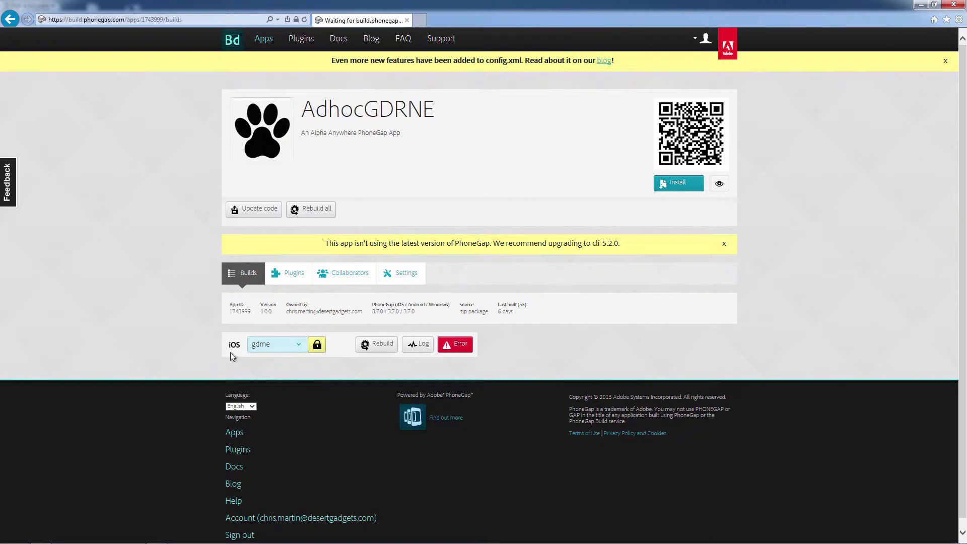
left_click(301, 348)
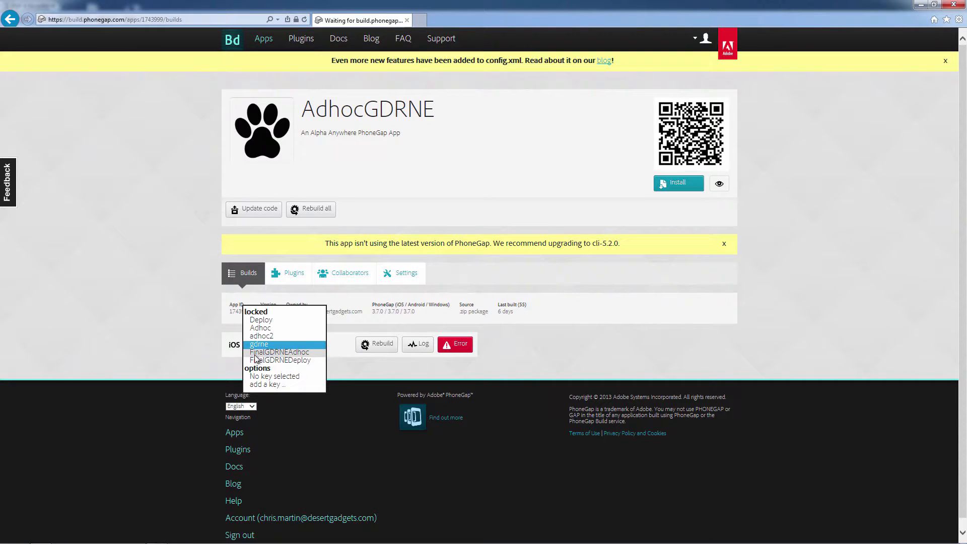
left_click(289, 355)
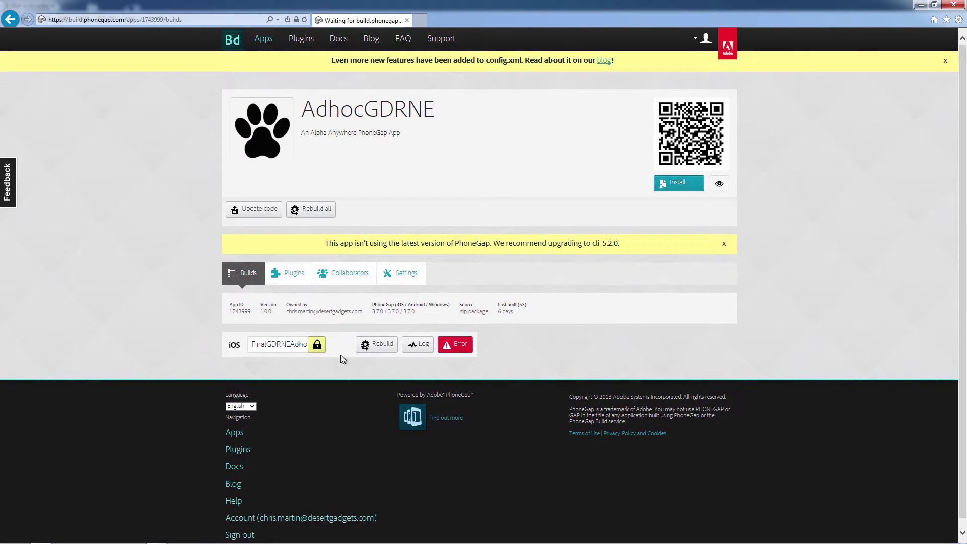
Unlock the FinalGDRNEAdhoc key for the iOS build by entering and submitting its certificate password.
left_click(318, 346)
left_click(285, 422)
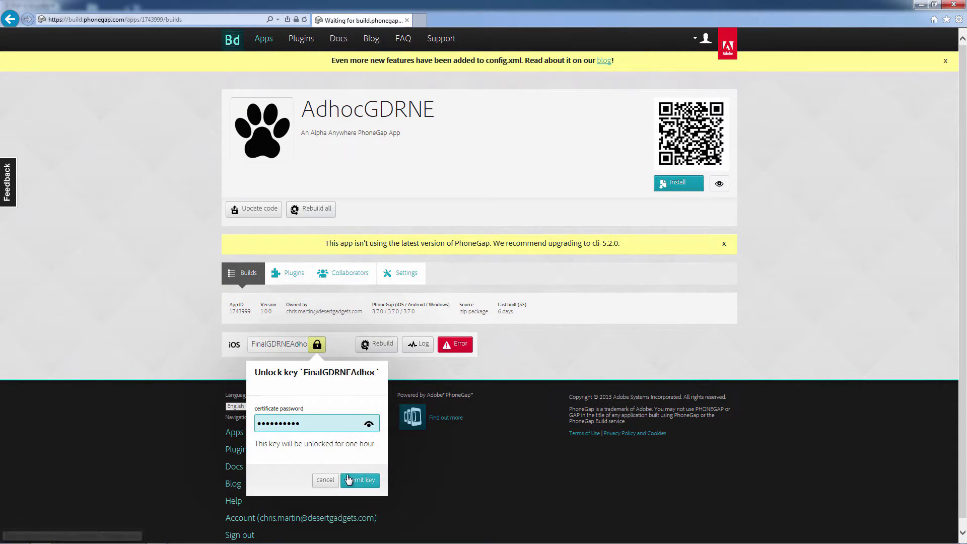
left_click(351, 480)
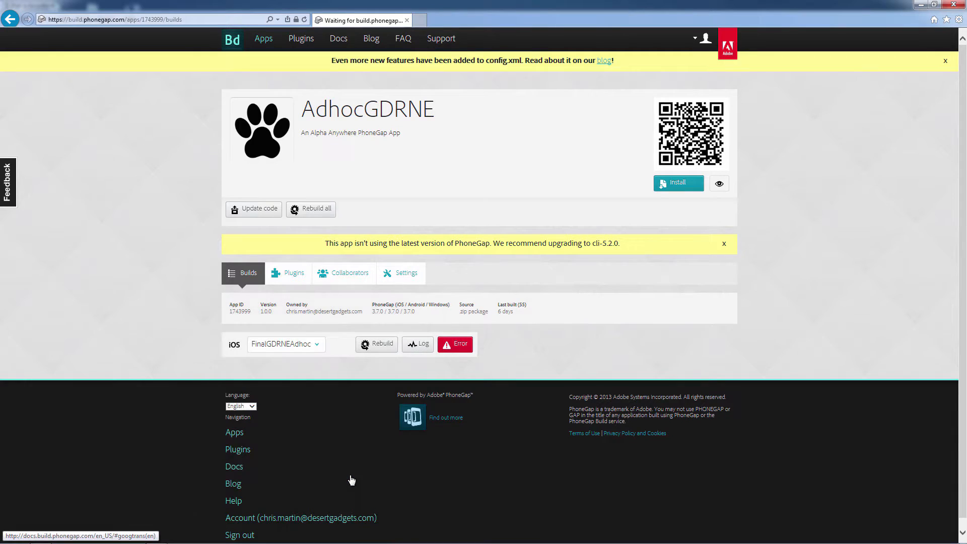
Rebuild all platforms of the AdhocGDRNE app and download the resulting AdhocGDRNE.ipa file.
left_click(311, 210)
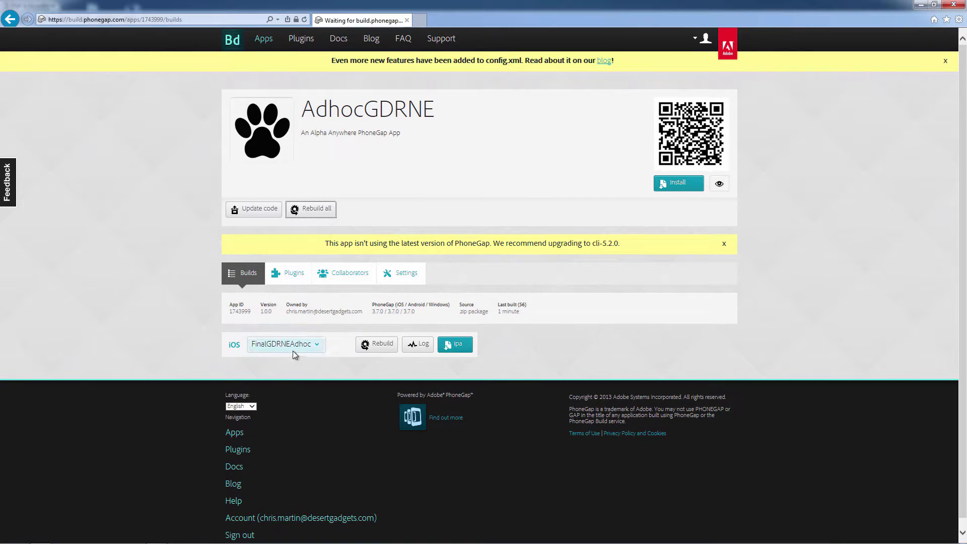
left_click(461, 353)
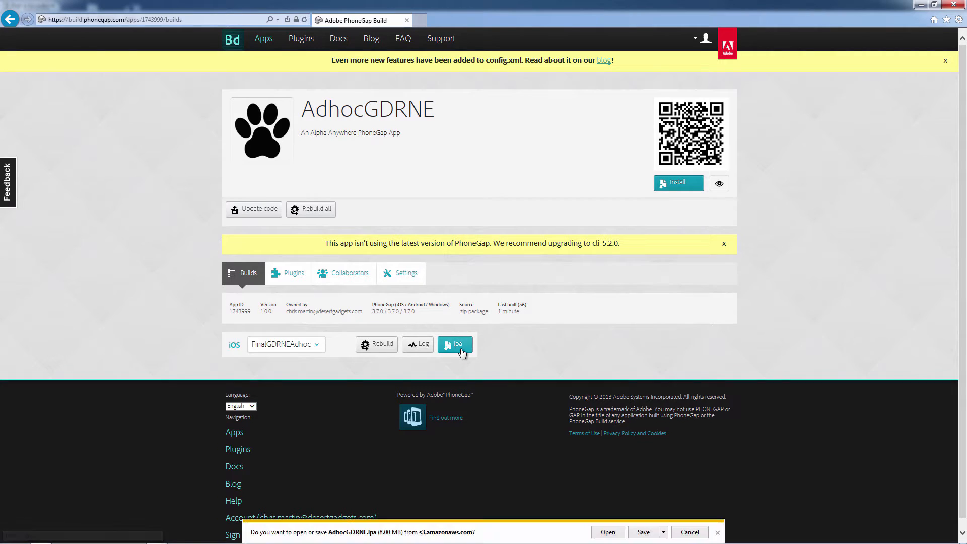
left_click(663, 531)
left_click(696, 520)
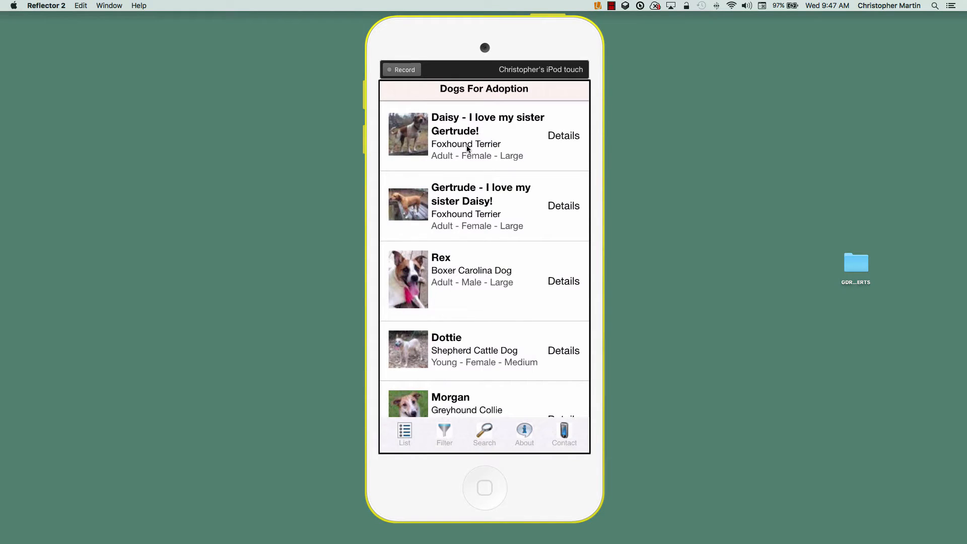
Check the filter page of the dog adoption app on the iPod touch mirrored in Reflector 2.
left_click(447, 436)
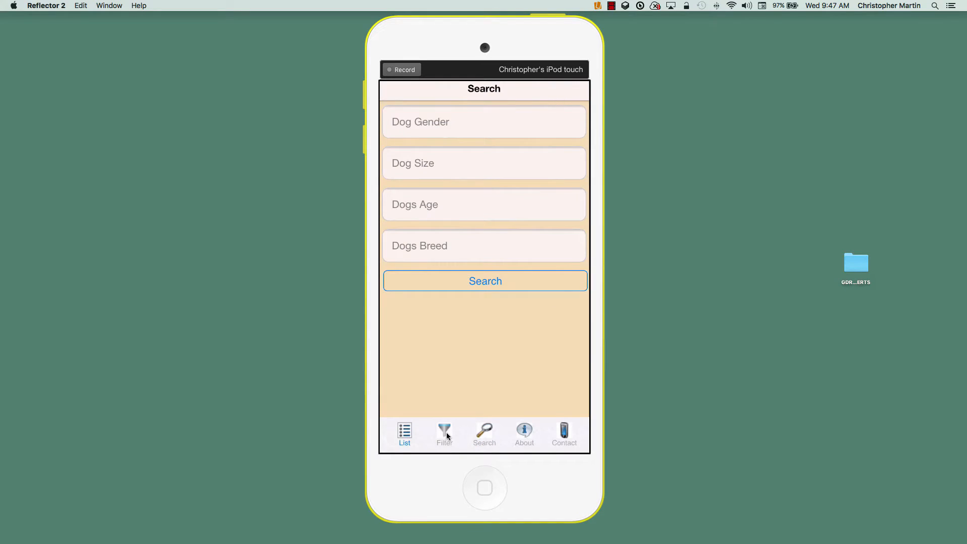
left_click(447, 436)
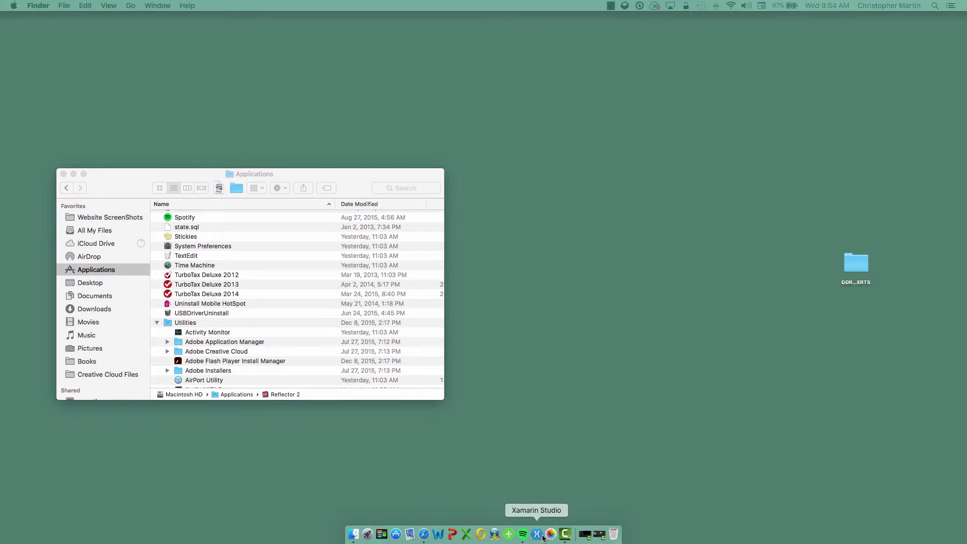
Switch to Photos, import the six app screenshots and copy them into the GDRNE CERTS folder on the desktop.
left_click(553, 535)
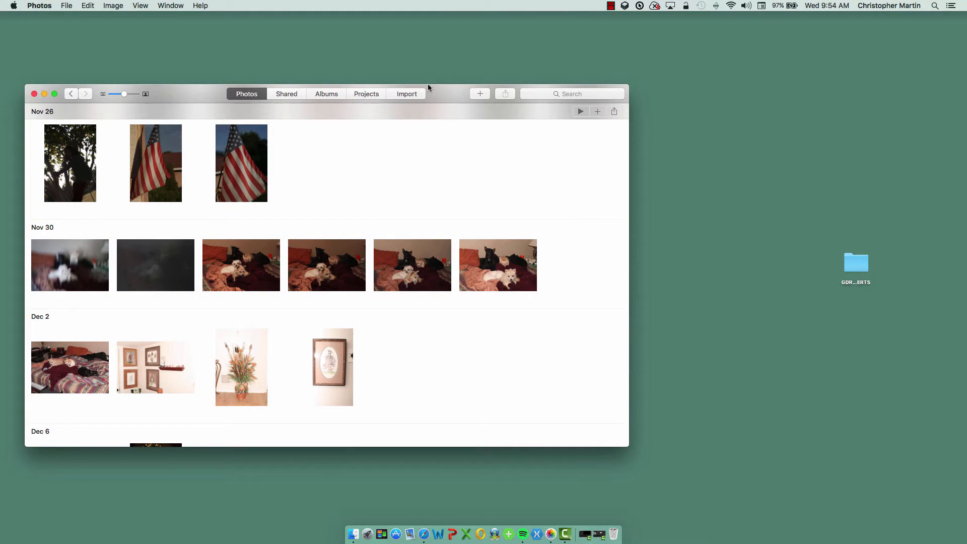
left_click(416, 96)
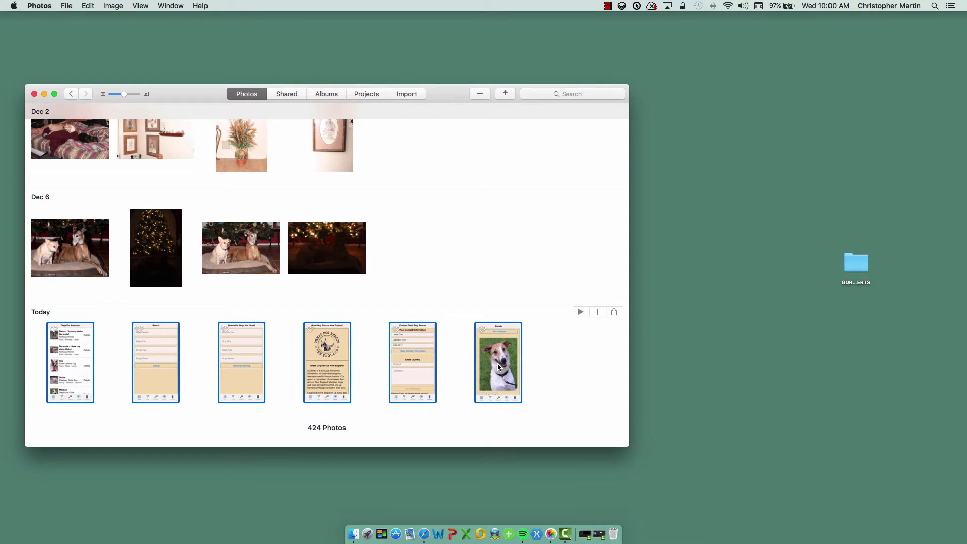
mouse_move(498, 366)
left_mouse_down()
mouse_move(965, 289)
mouse_move(855, 263)
left_mouse_up()
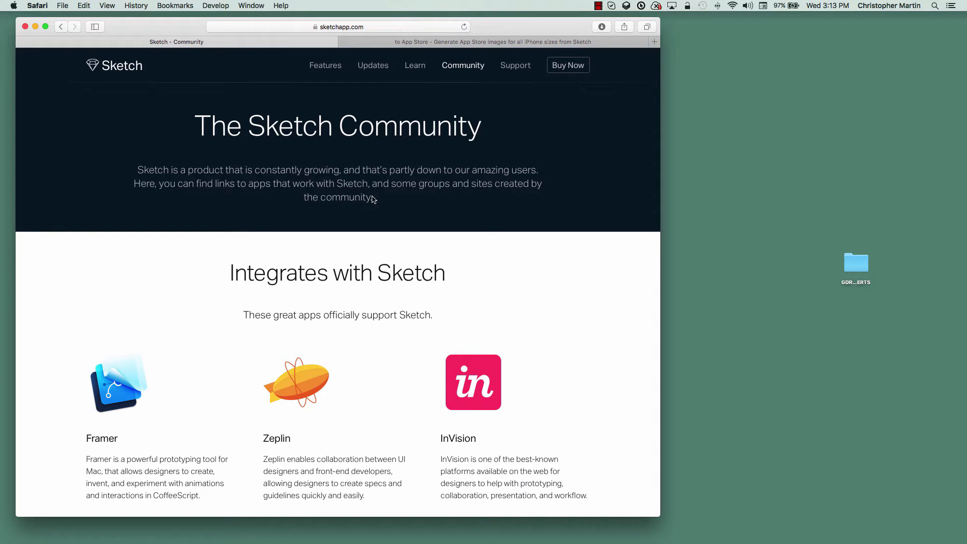
View the Sketch to App Store page in Safari, and duplicate the AlphaDevCon2015.sketch document in Sketch.
left_click(357, 42)
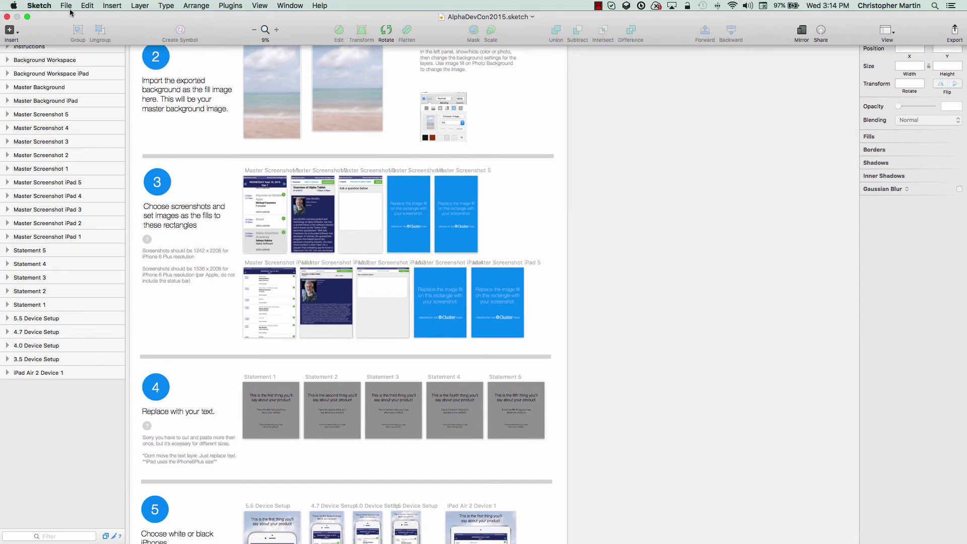
left_click(70, 9)
left_click(86, 78)
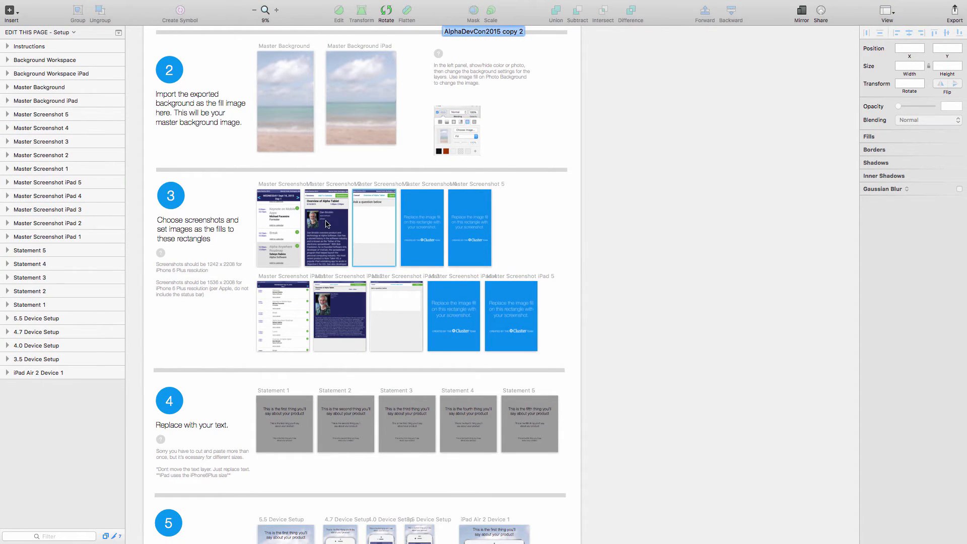
Replace the image fill of the Master Screenshot 1 rectangle with IMG_0071.jpg from the GDRNE CERTS folder.
left_click(278, 215)
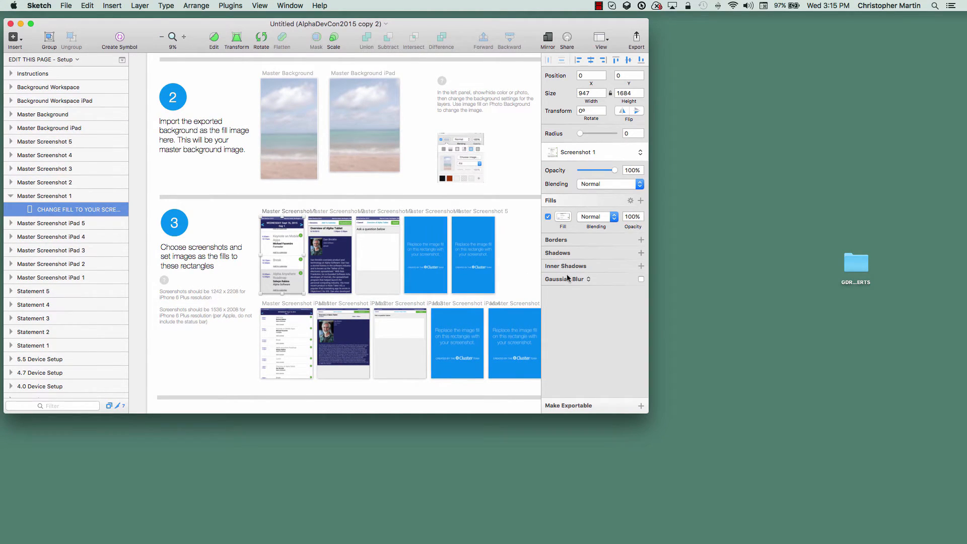
left_click(565, 218)
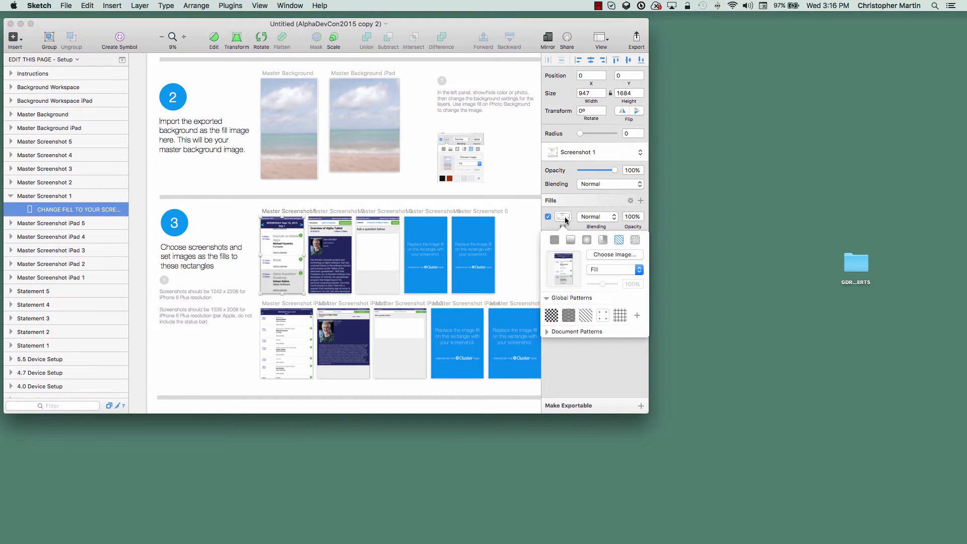
left_click(615, 254)
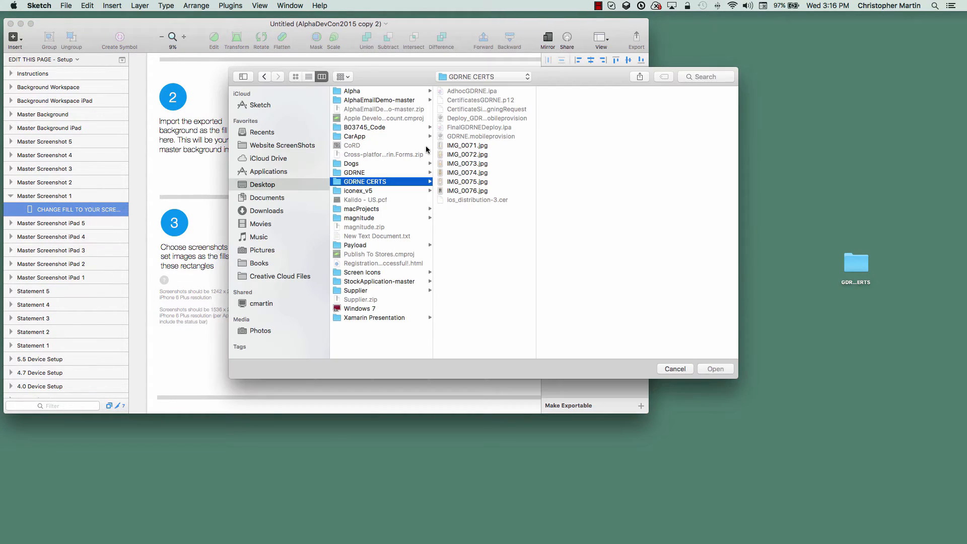
left_click(473, 146)
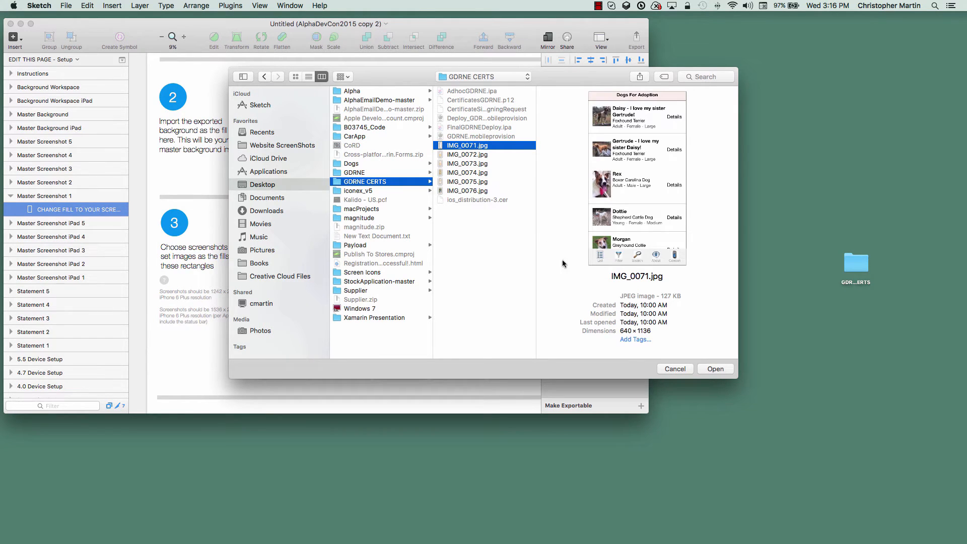
left_click(717, 370)
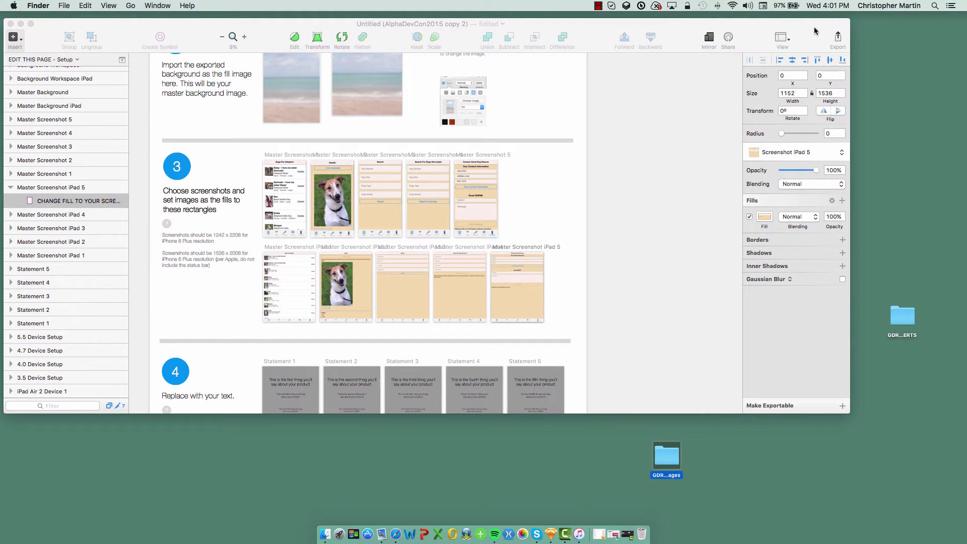
Export the App Store screenshot images from the Sketch document.
left_click(837, 40)
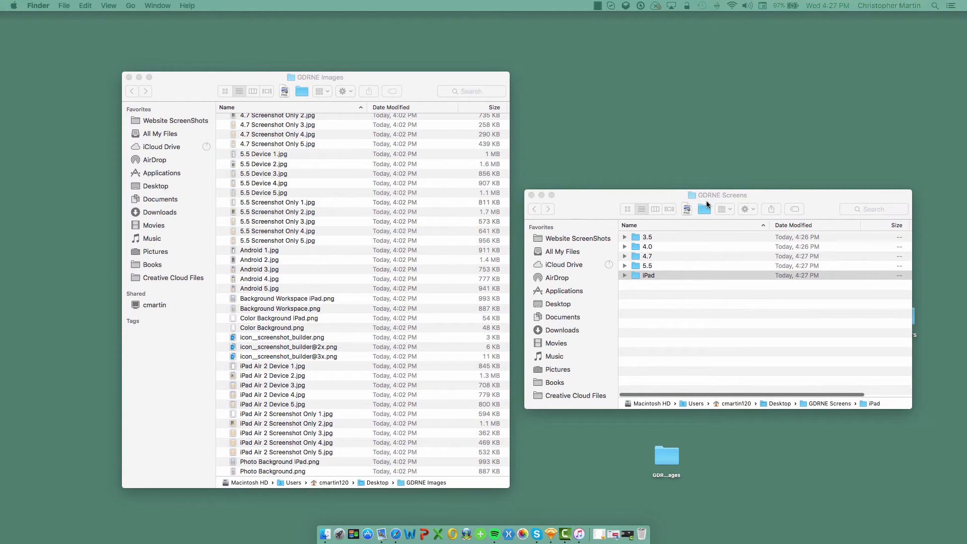
Move 3.5 Screenshot Only 1.jpg through 5.jpg from the GDRNE Images folder into the 3.5 folder in GDRNE Screens.
scroll(274, 181, "up", 10)
left_click(275, 166)
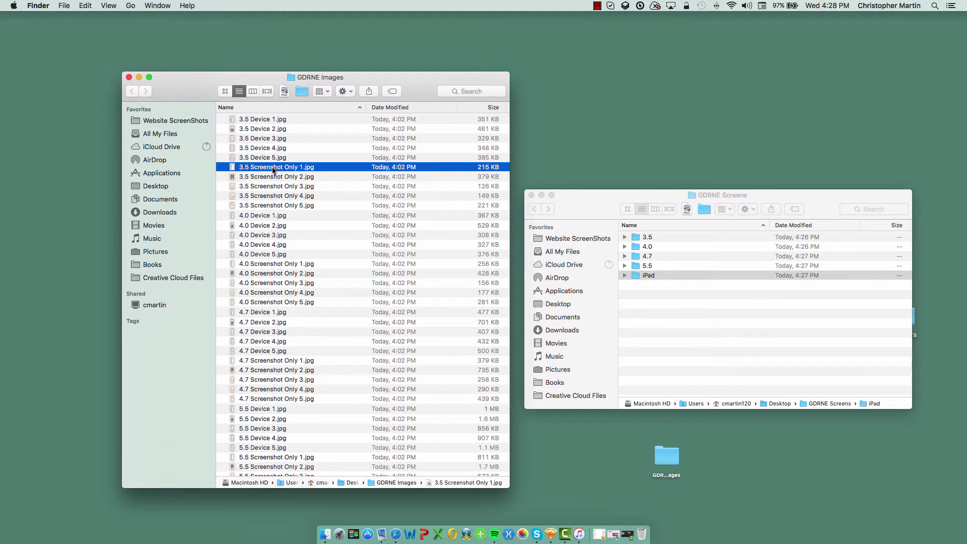
left_click(267, 206, "shift")
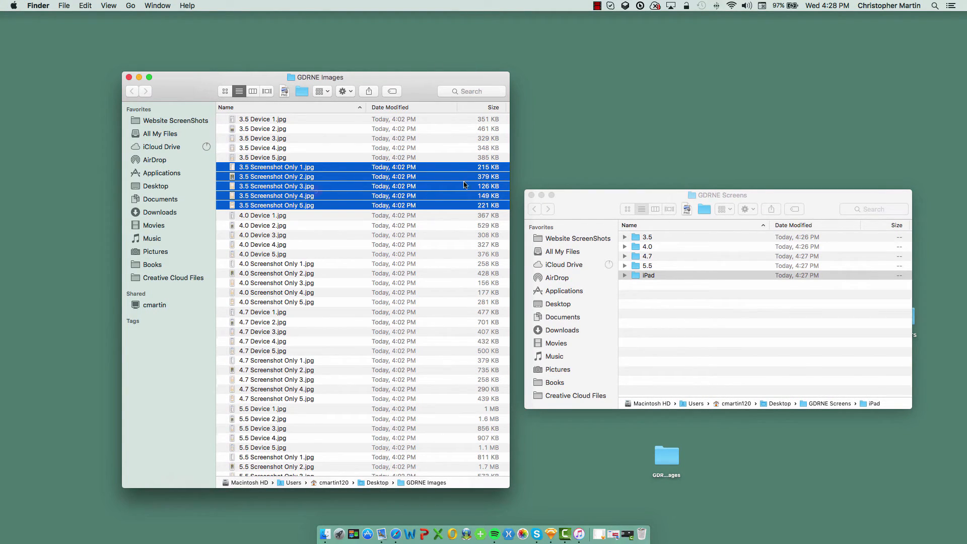
left_click_drag(313, 186, 654, 236)
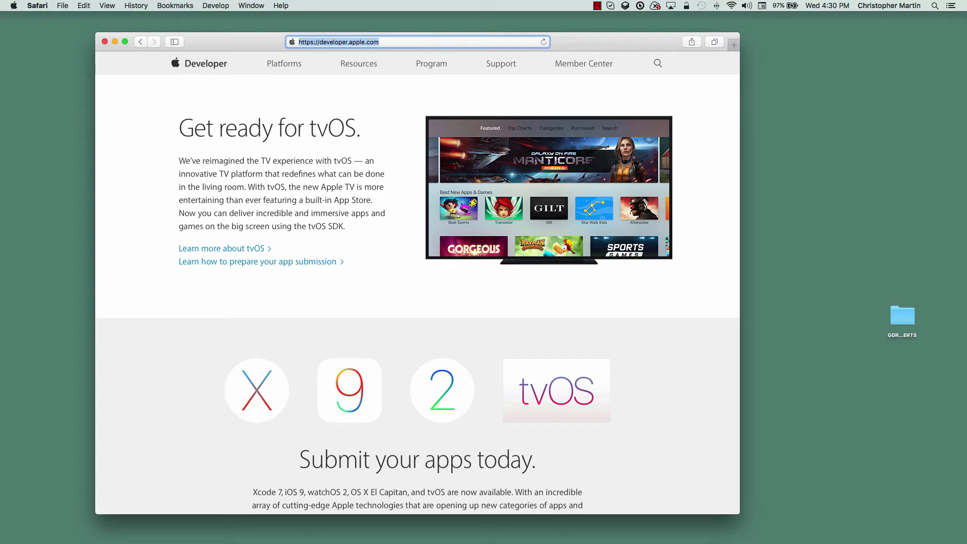
Sign in to the Apple Developer Member Center in Safari with the prefilled credentials and open iTunes Connect.
left_click(575, 64)
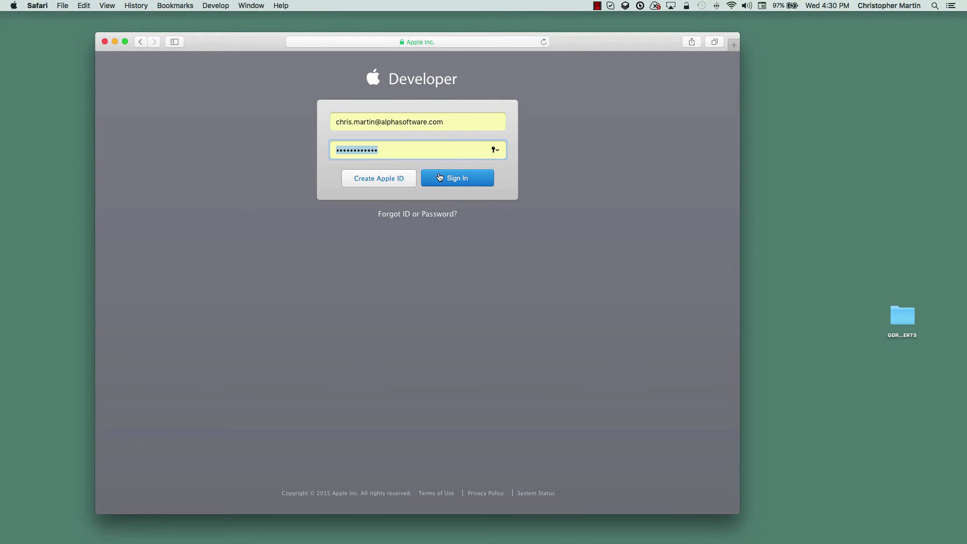
left_click(445, 183)
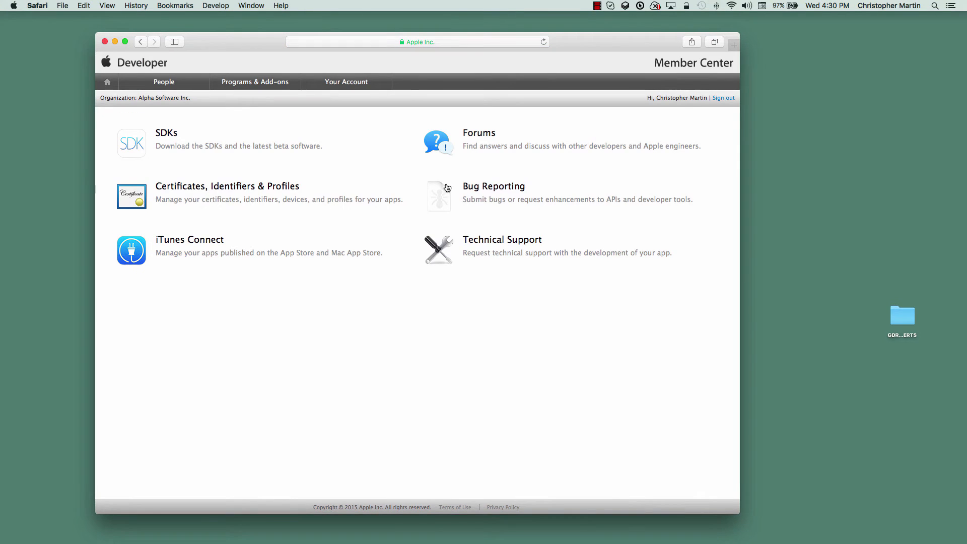
left_click(130, 252)
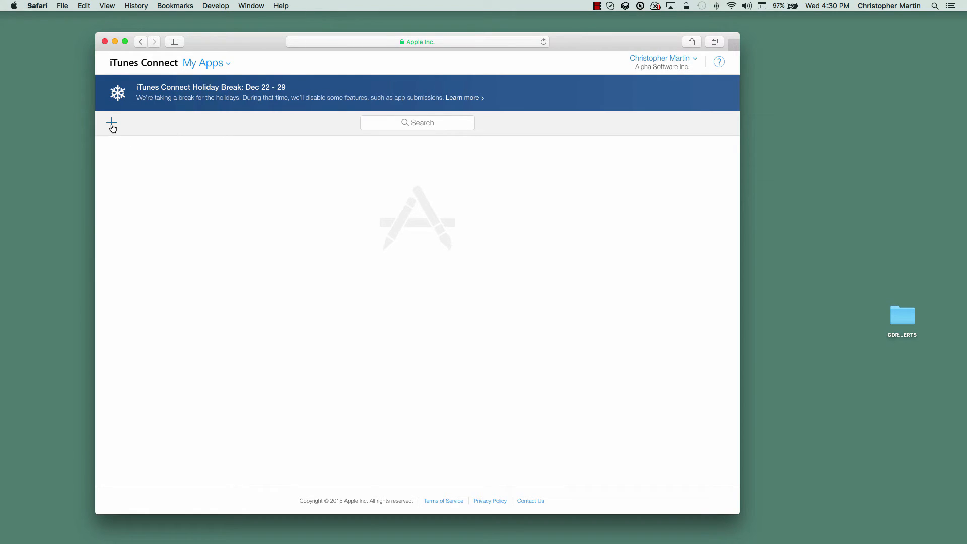
Start creating a new app in My Apps of iTunes Connect.
left_click(111, 124)
left_click(120, 153)
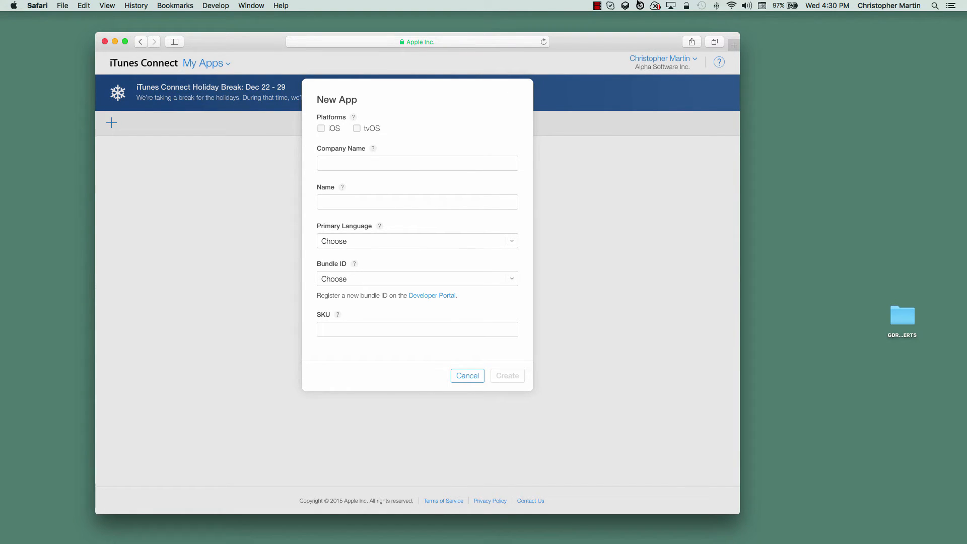
left_click(598, 6)
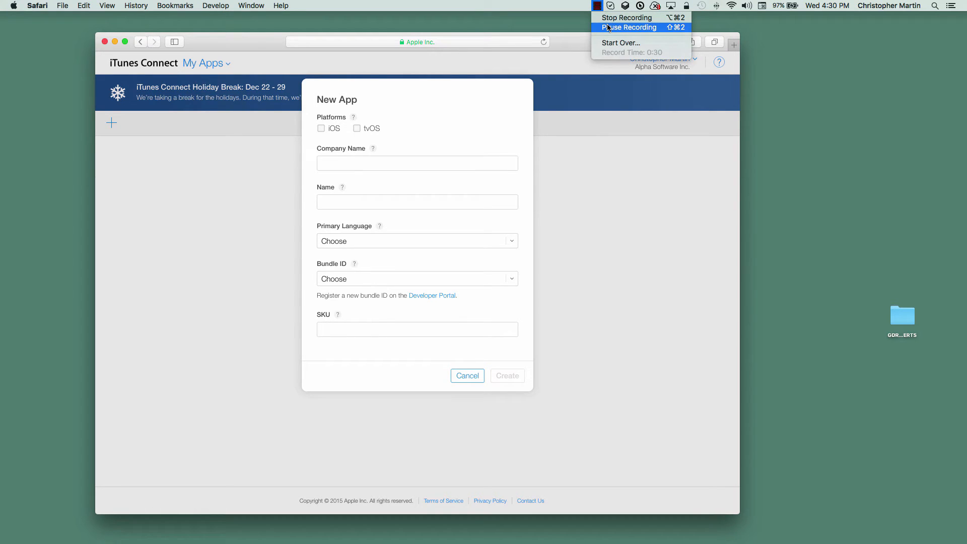
left_click(629, 27)
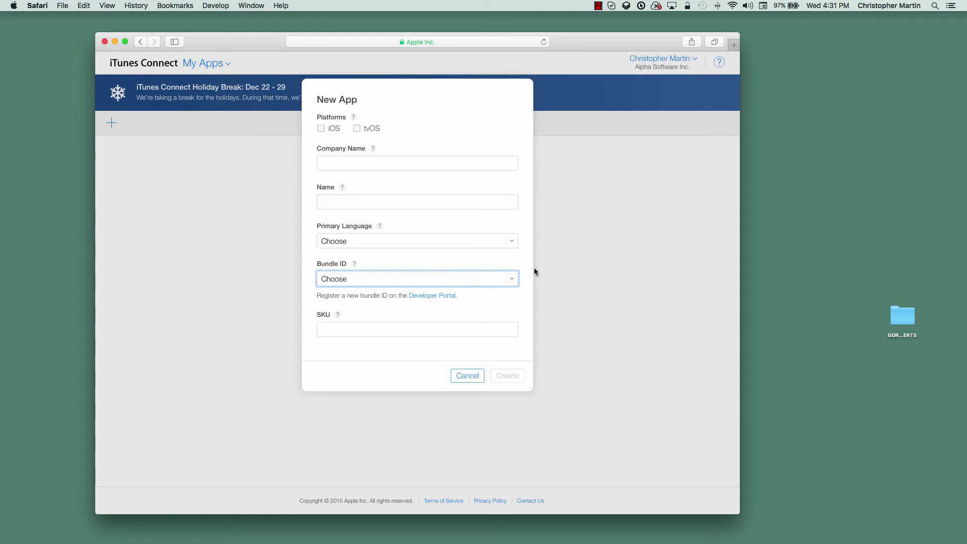
Create the iOS app GDRNE for Alpha Software in English, with bundle ID GDRNE - com.alphasoftware.gdrne and SKU alphaanywheregdrne.
left_click(514, 280)
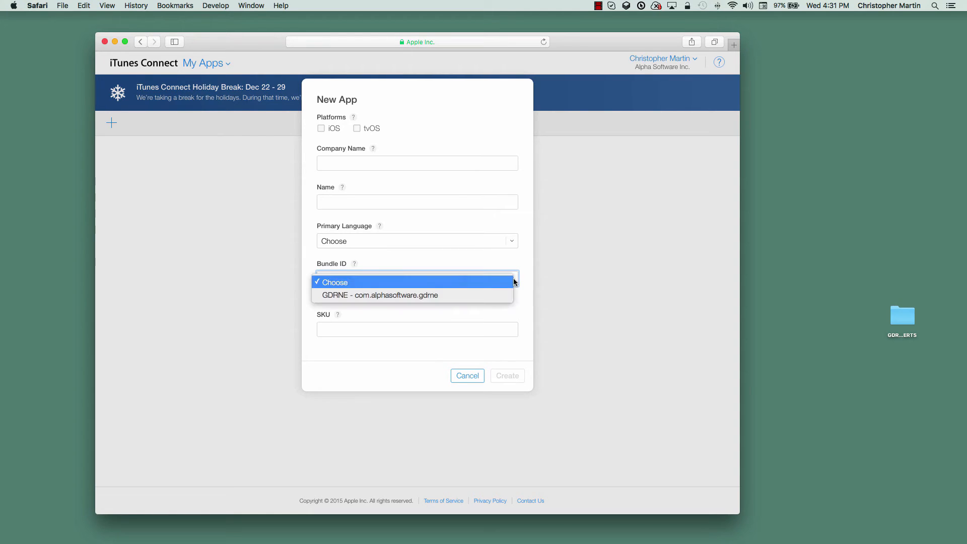
left_click(380, 298)
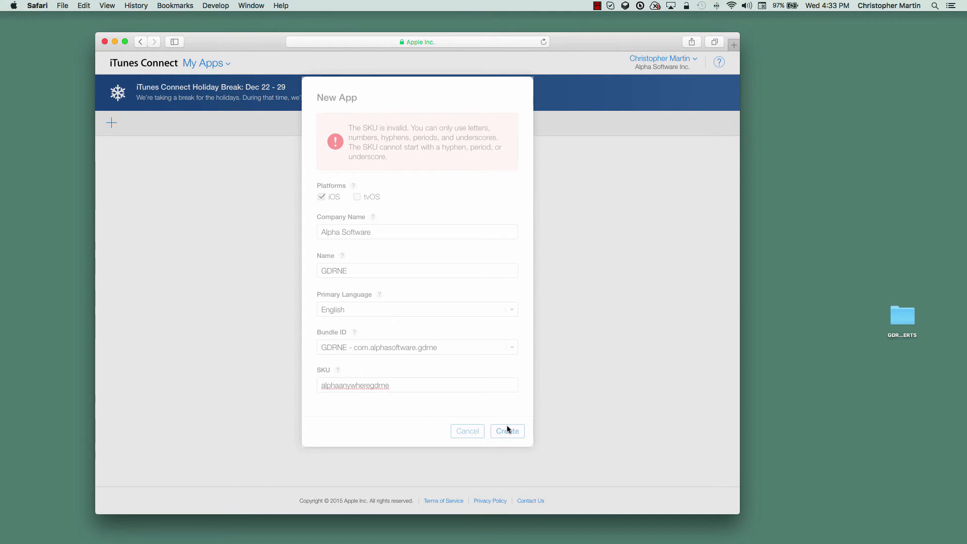
left_click(507, 427)
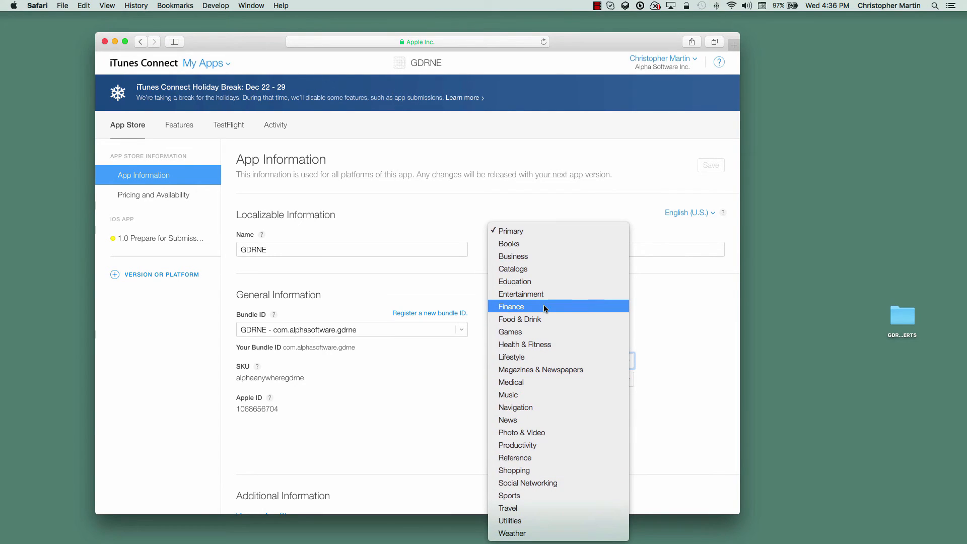
Set the app's primary category to Lifestyle and secondary category to News, and save the app information.
left_click(518, 359)
left_click(708, 167)
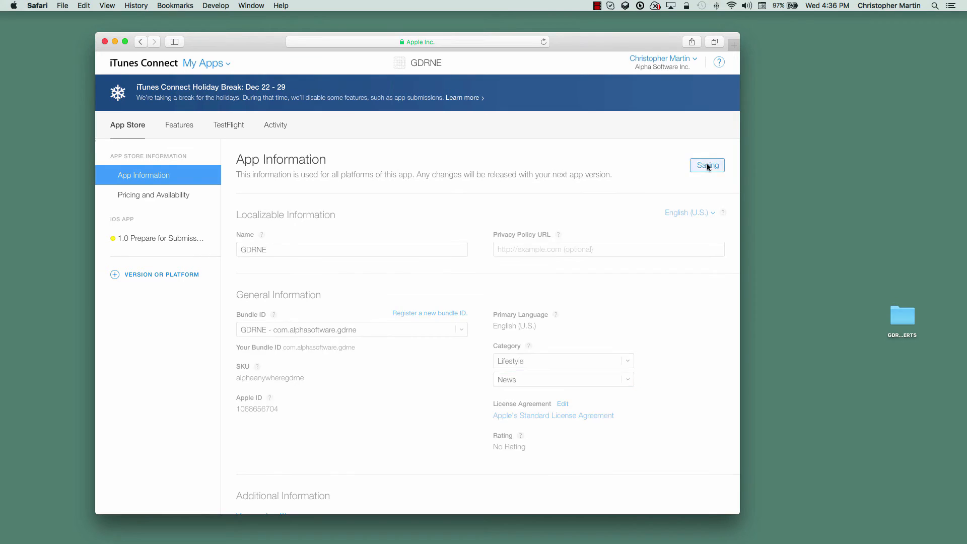
In Pricing and Availability, set the app's price to USD 0 (Free).
left_click(154, 195)
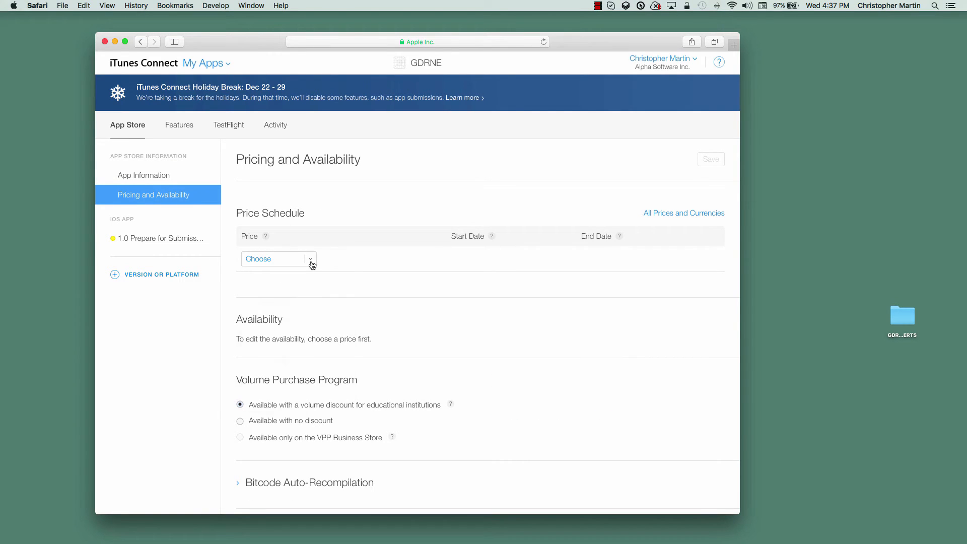
left_click(312, 263)
left_click(297, 262)
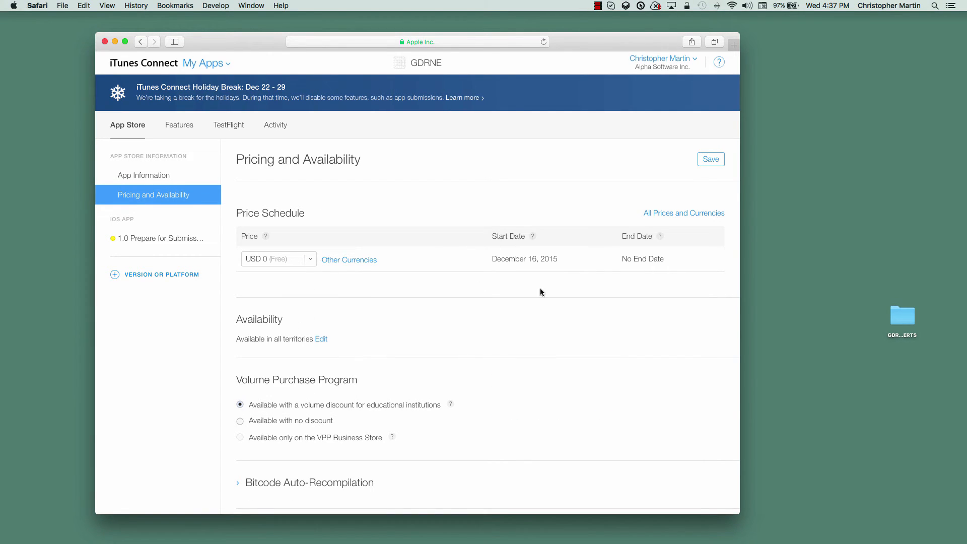
Limit the app's territory availability to the United States only, and save the pricing and availability settings.
left_click(314, 262)
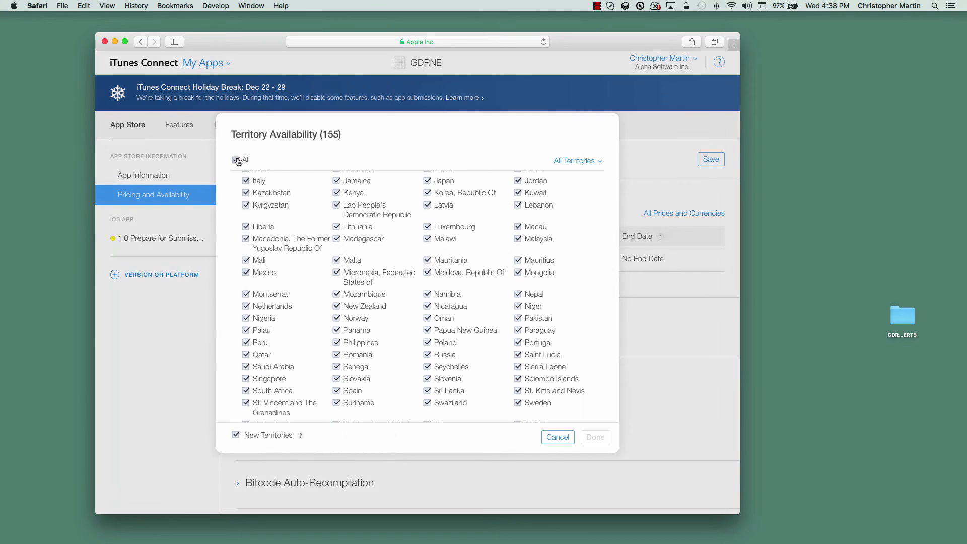
left_click(235, 160)
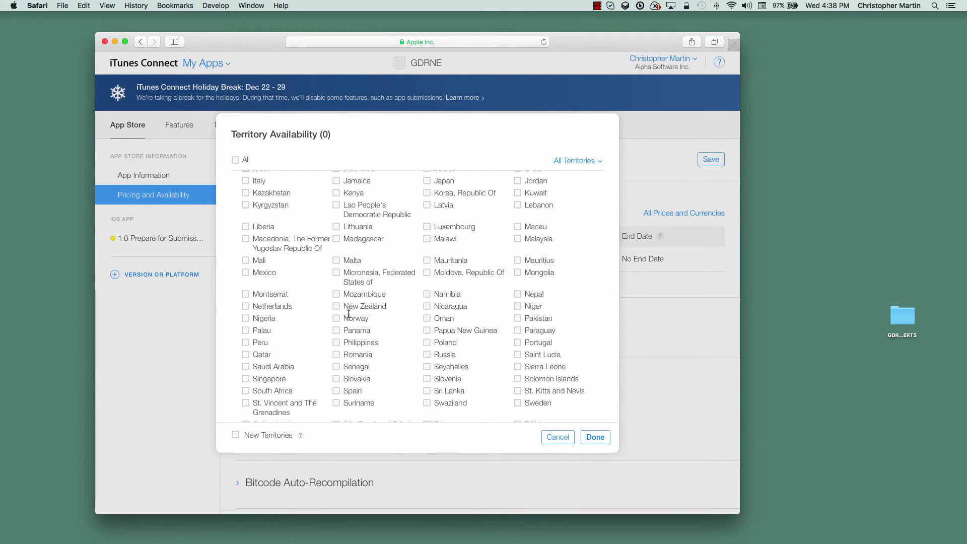
scroll(348, 314, "down", 5)
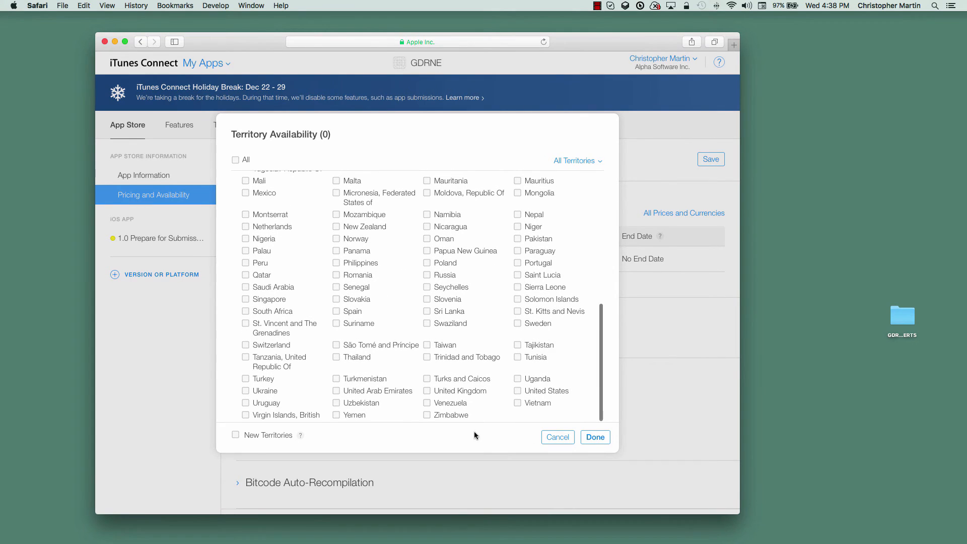
left_click(517, 391)
left_click(595, 437)
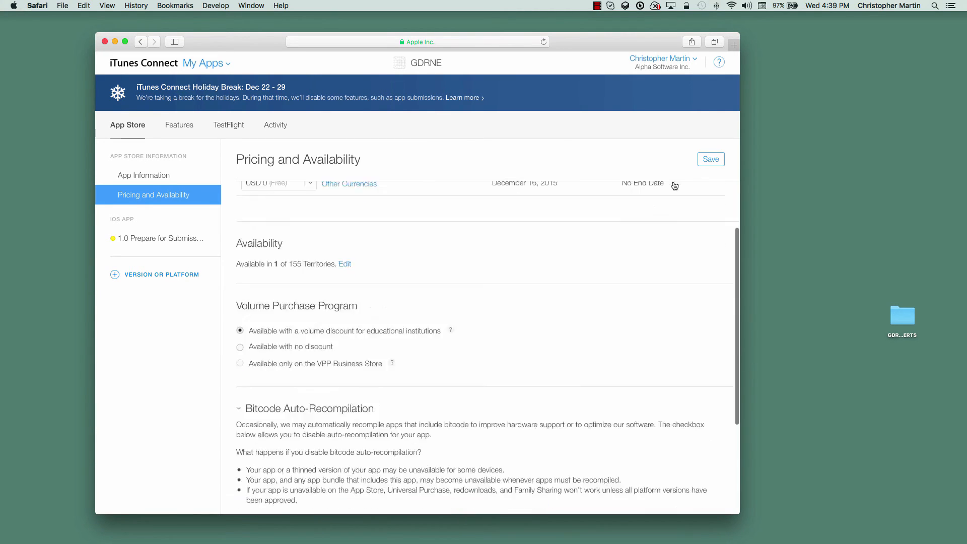
scroll(674, 184, "up", 3)
left_click(710, 160)
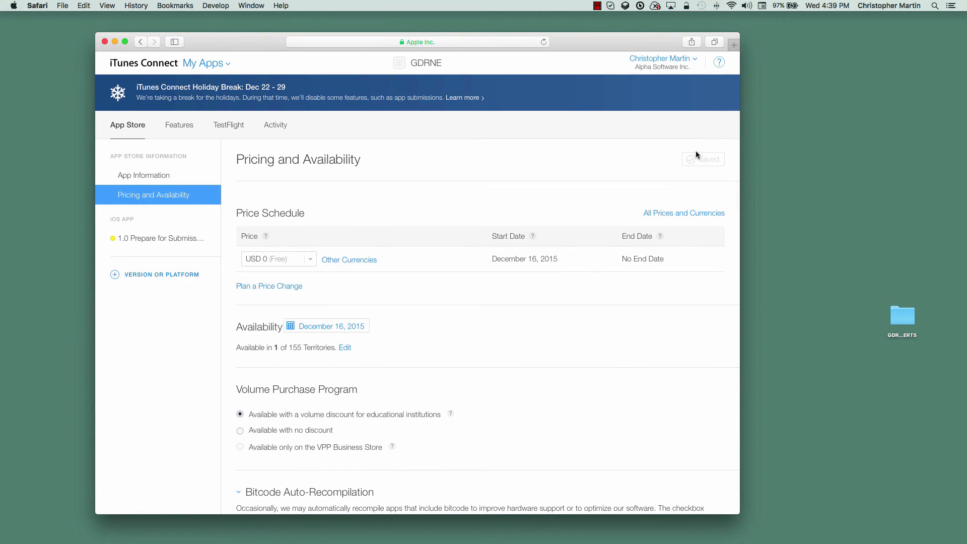
Open the iOS 1.0 Prepare for Submission version and look through its screenshot, description, general information and review sections.
left_click(144, 241)
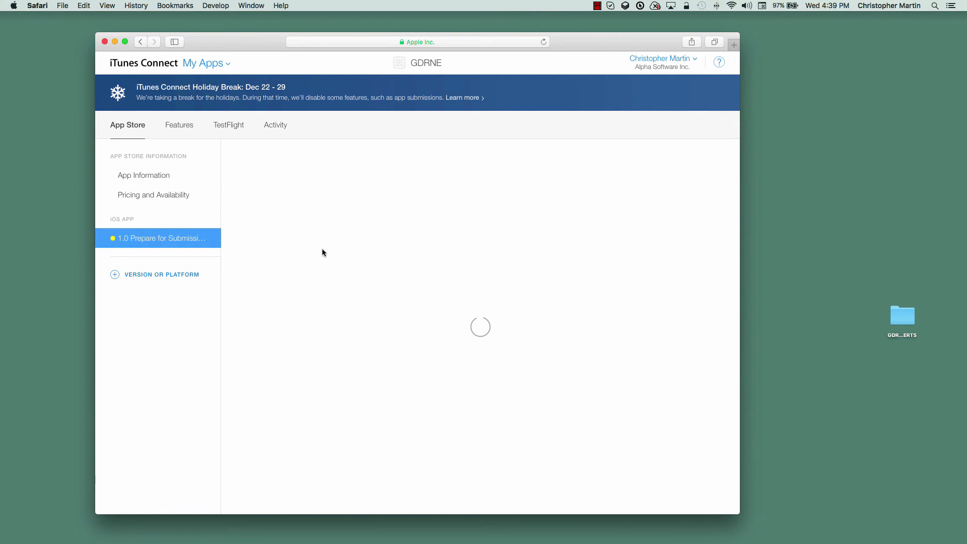
scroll(367, 312, "down", 5)
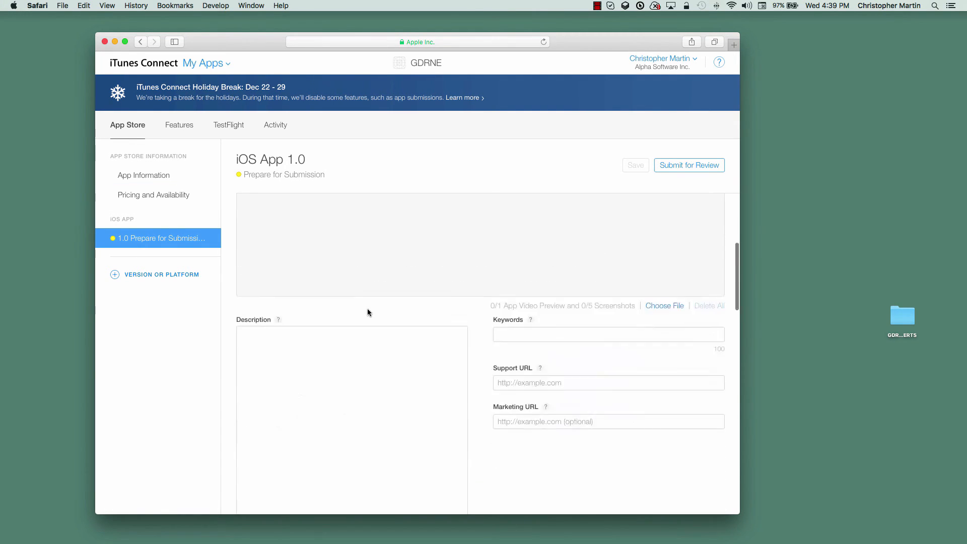
scroll(367, 312, "down", 10)
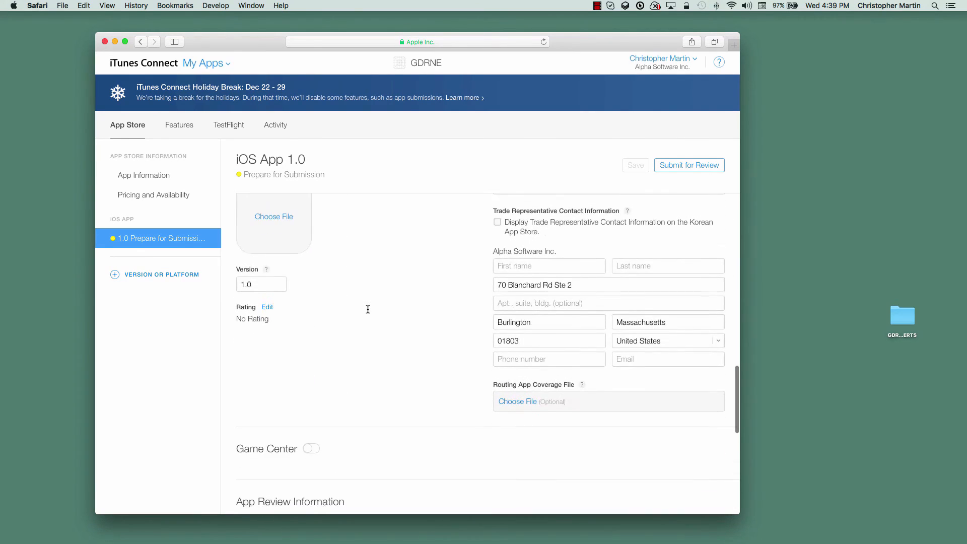
scroll(367, 309, "down", 5)
scroll(368, 310, "up", 10)
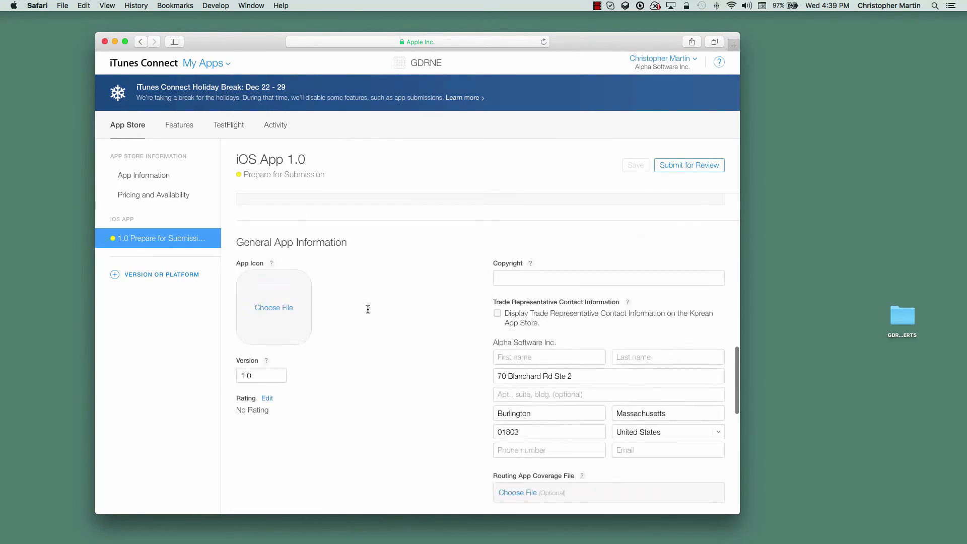
scroll(368, 309, "up", 10)
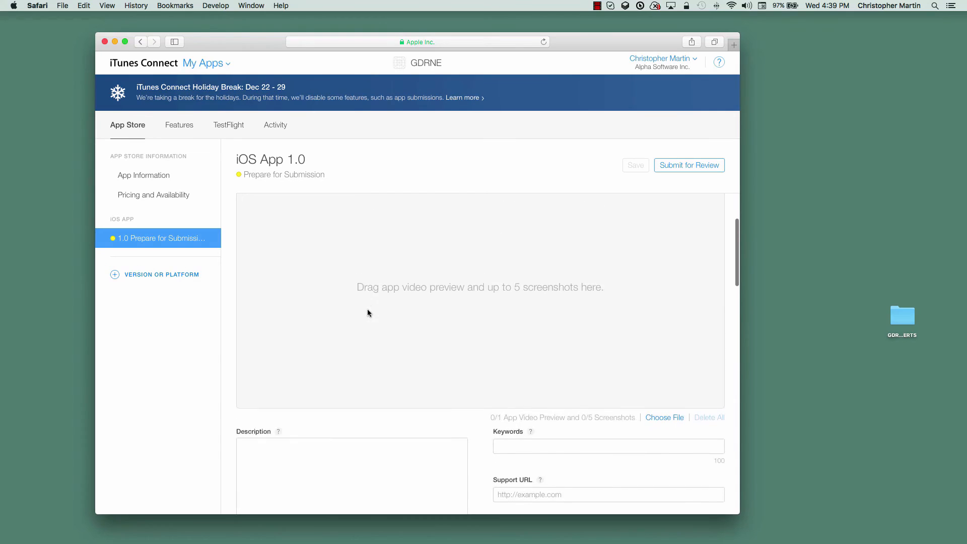
scroll(367, 309, "up", 3)
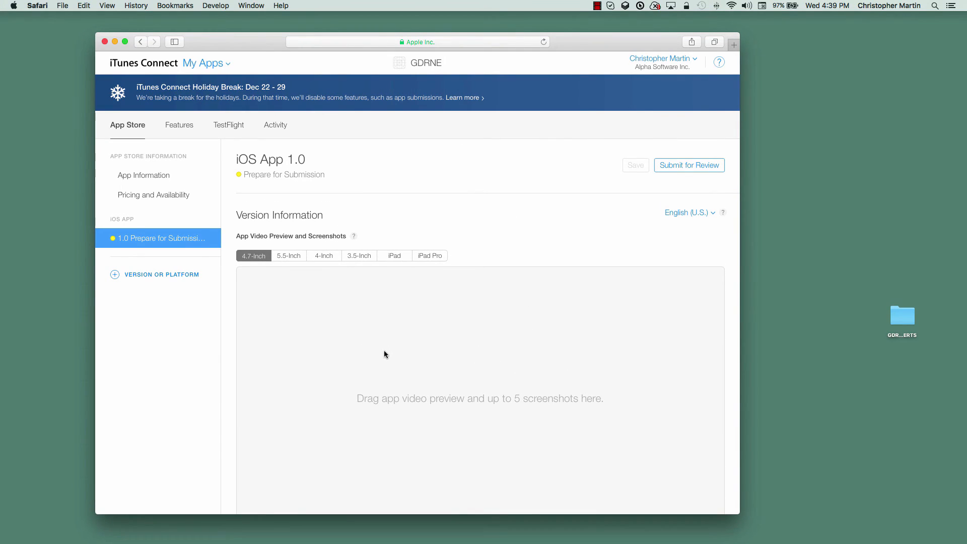
Add 4.7 Screenshot Only 2.jpg from the 4.7 folder to the version's 4.7-inch app screenshots.
scroll(384, 350, "down", 2)
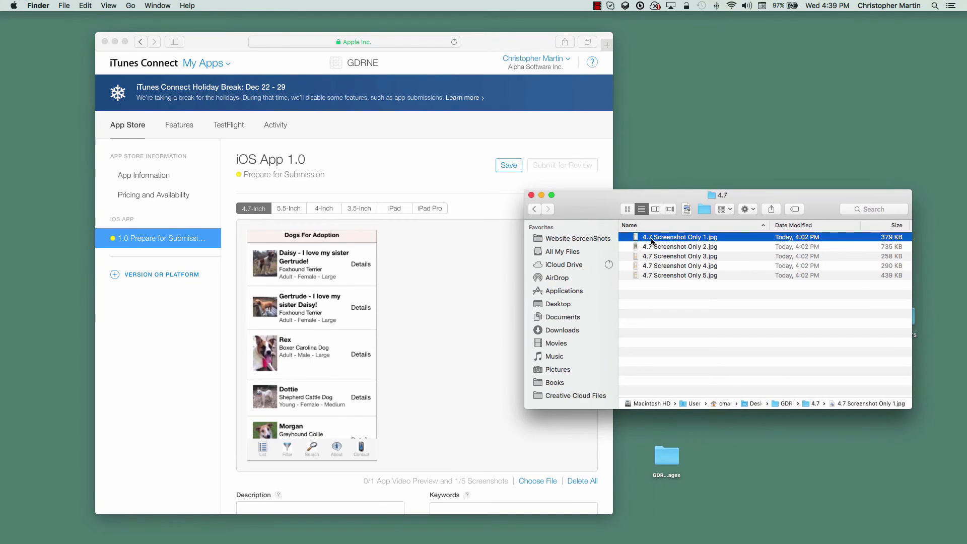
left_click(652, 247)
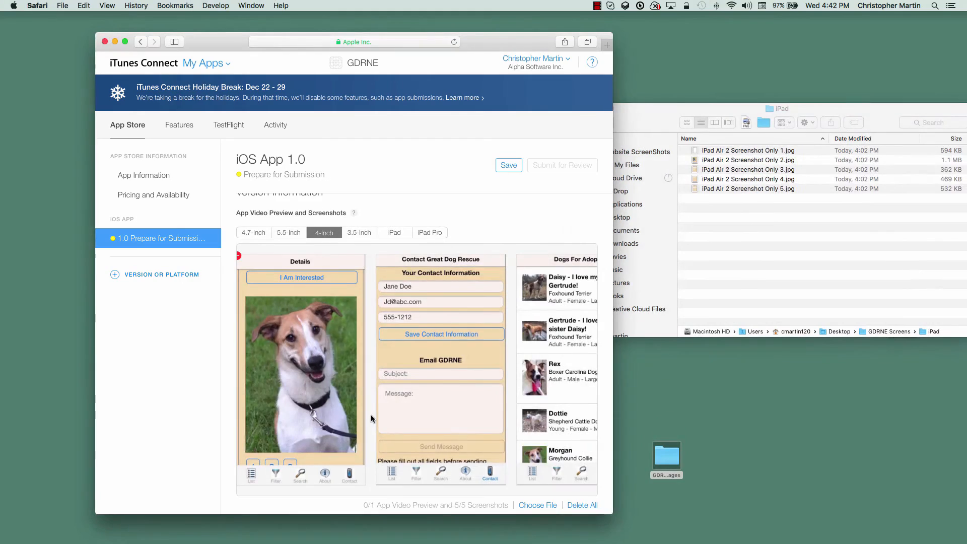
Check the help explanation for the Keywords field beneath the app screenshots.
scroll(371, 418, "down", 5)
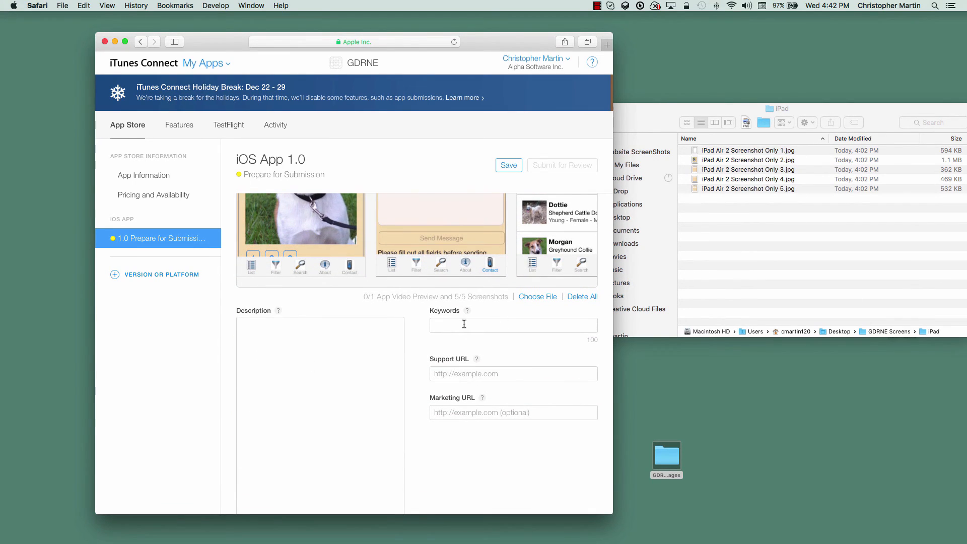
mouse_move(466, 312)
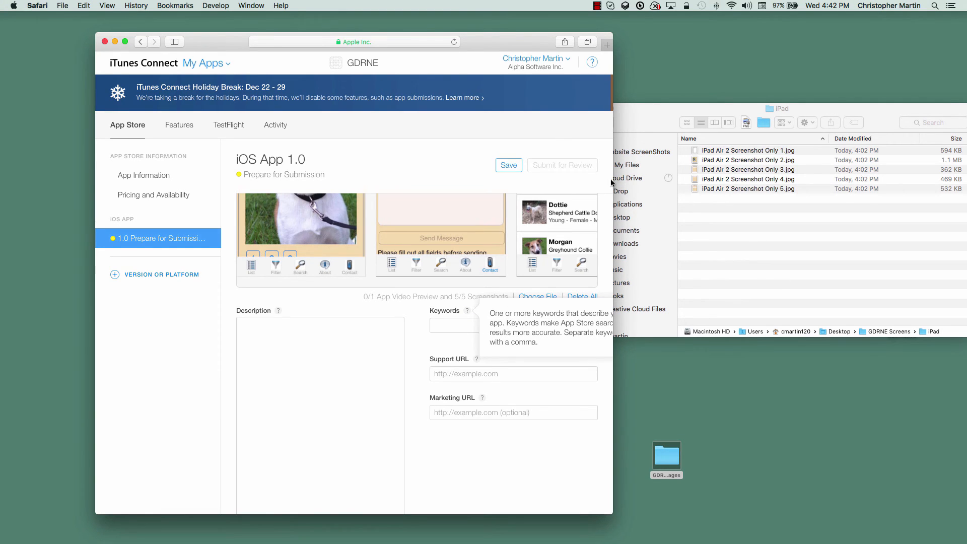
left_click(597, 5)
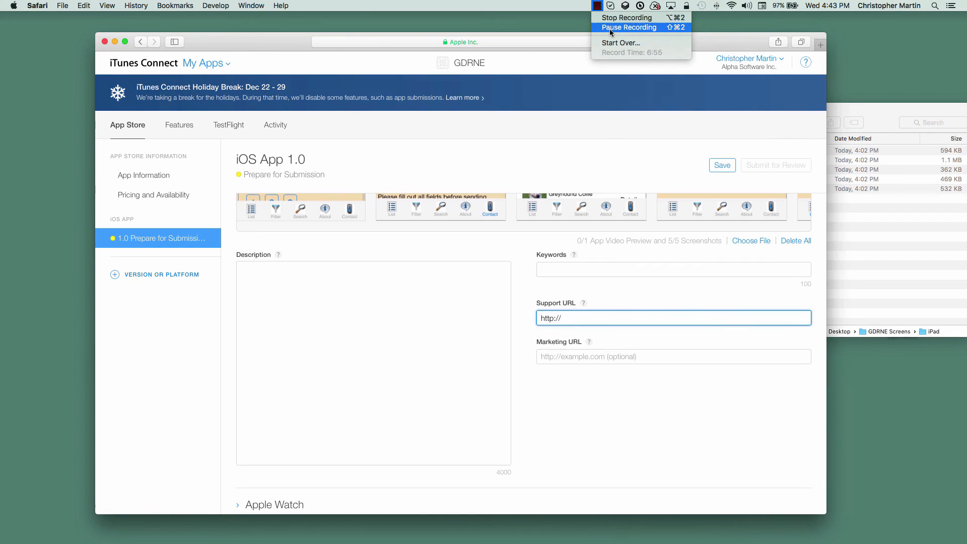
left_click(610, 32)
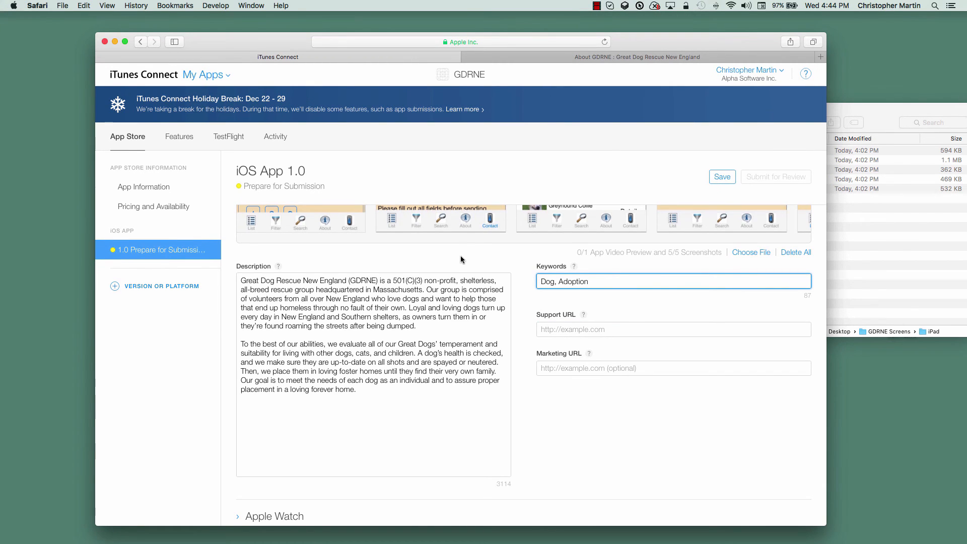
In Application Loader, start delivering the app with FinalGDRNEDeploy.ipa from the GDRNE CERTS folder on the Desktop.
scroll(630, 336, "down", 5)
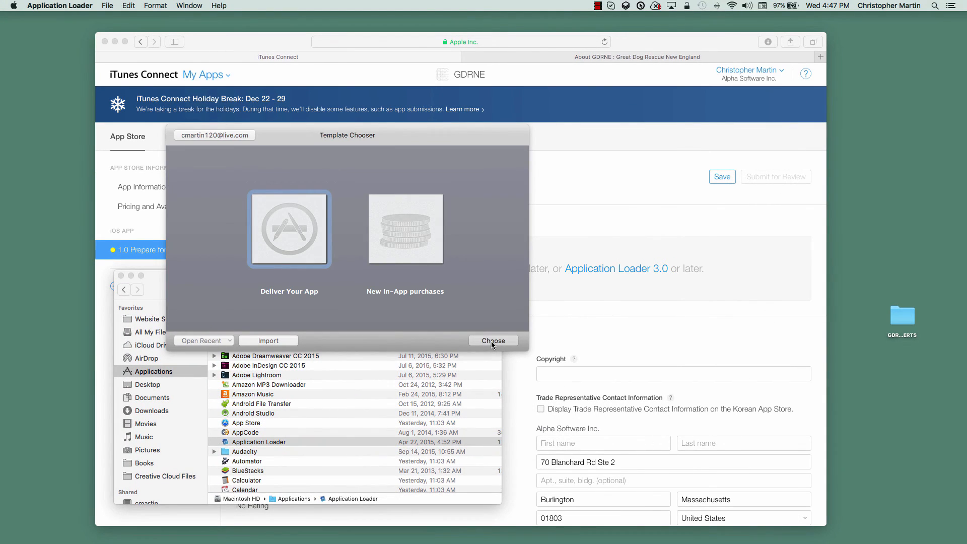
left_click(491, 340)
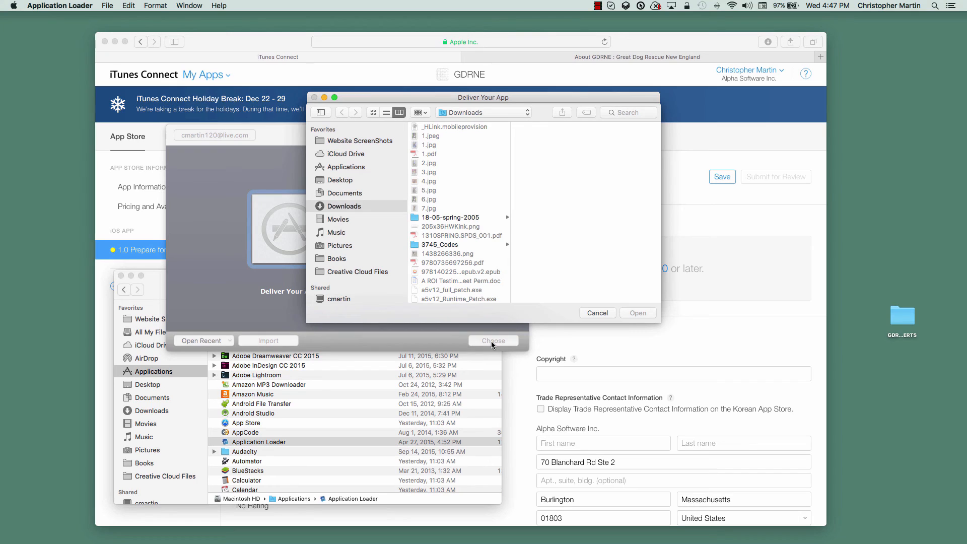
left_click(352, 180)
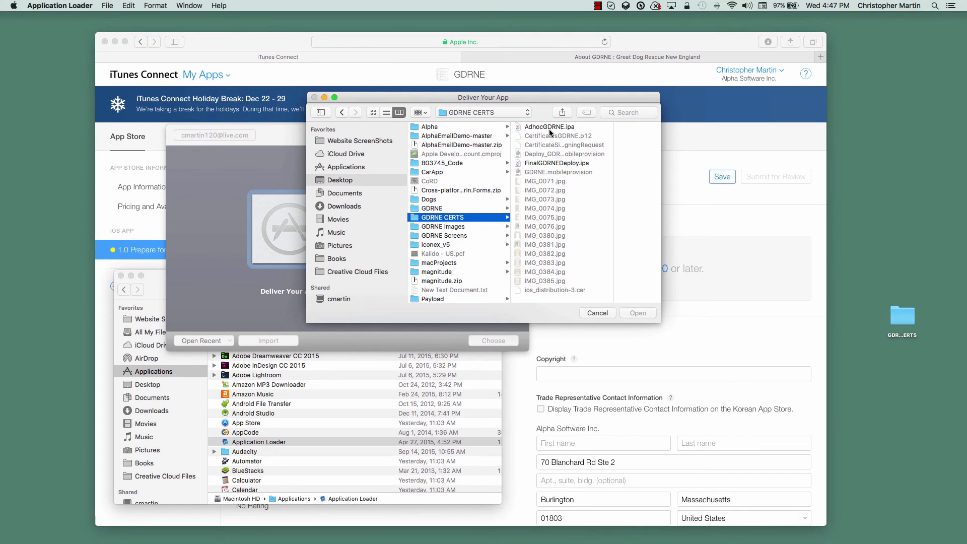
left_click(541, 163)
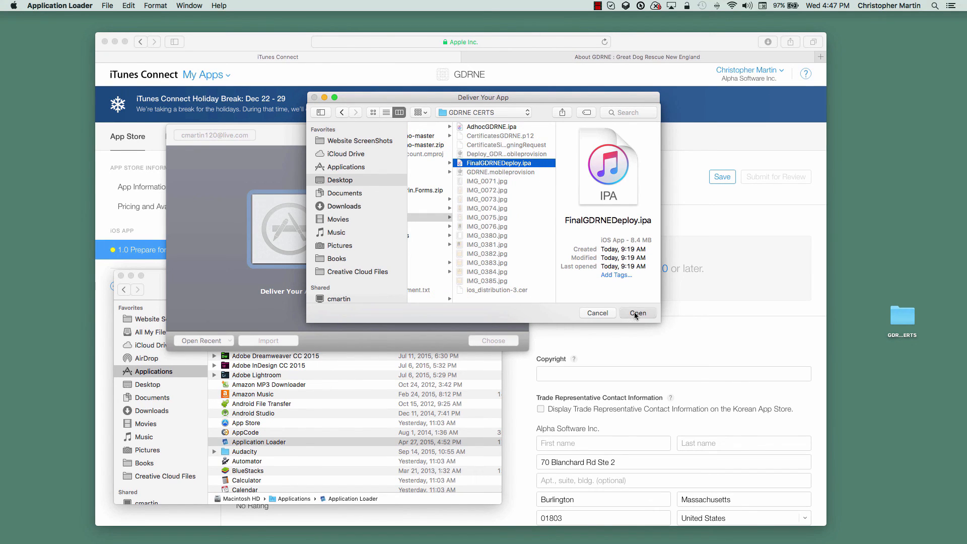
left_click(635, 314)
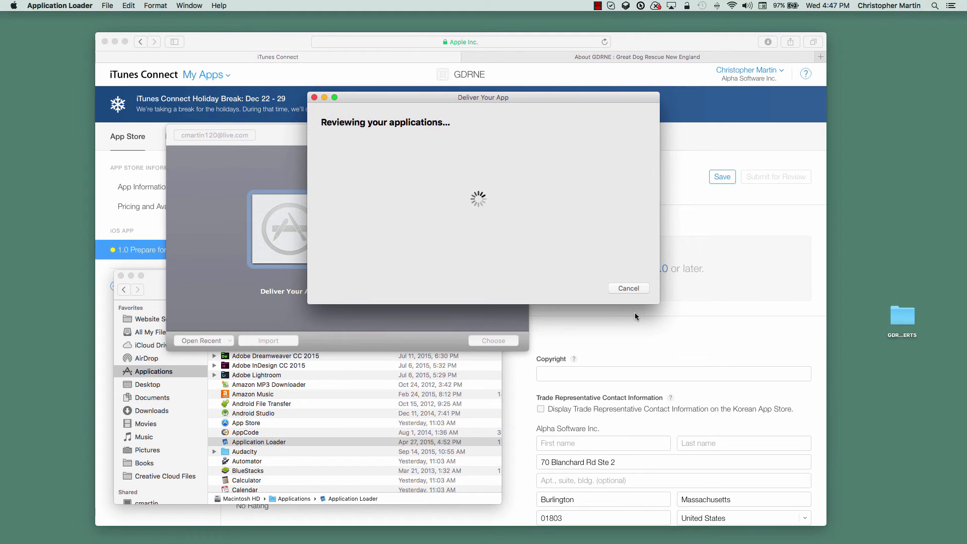